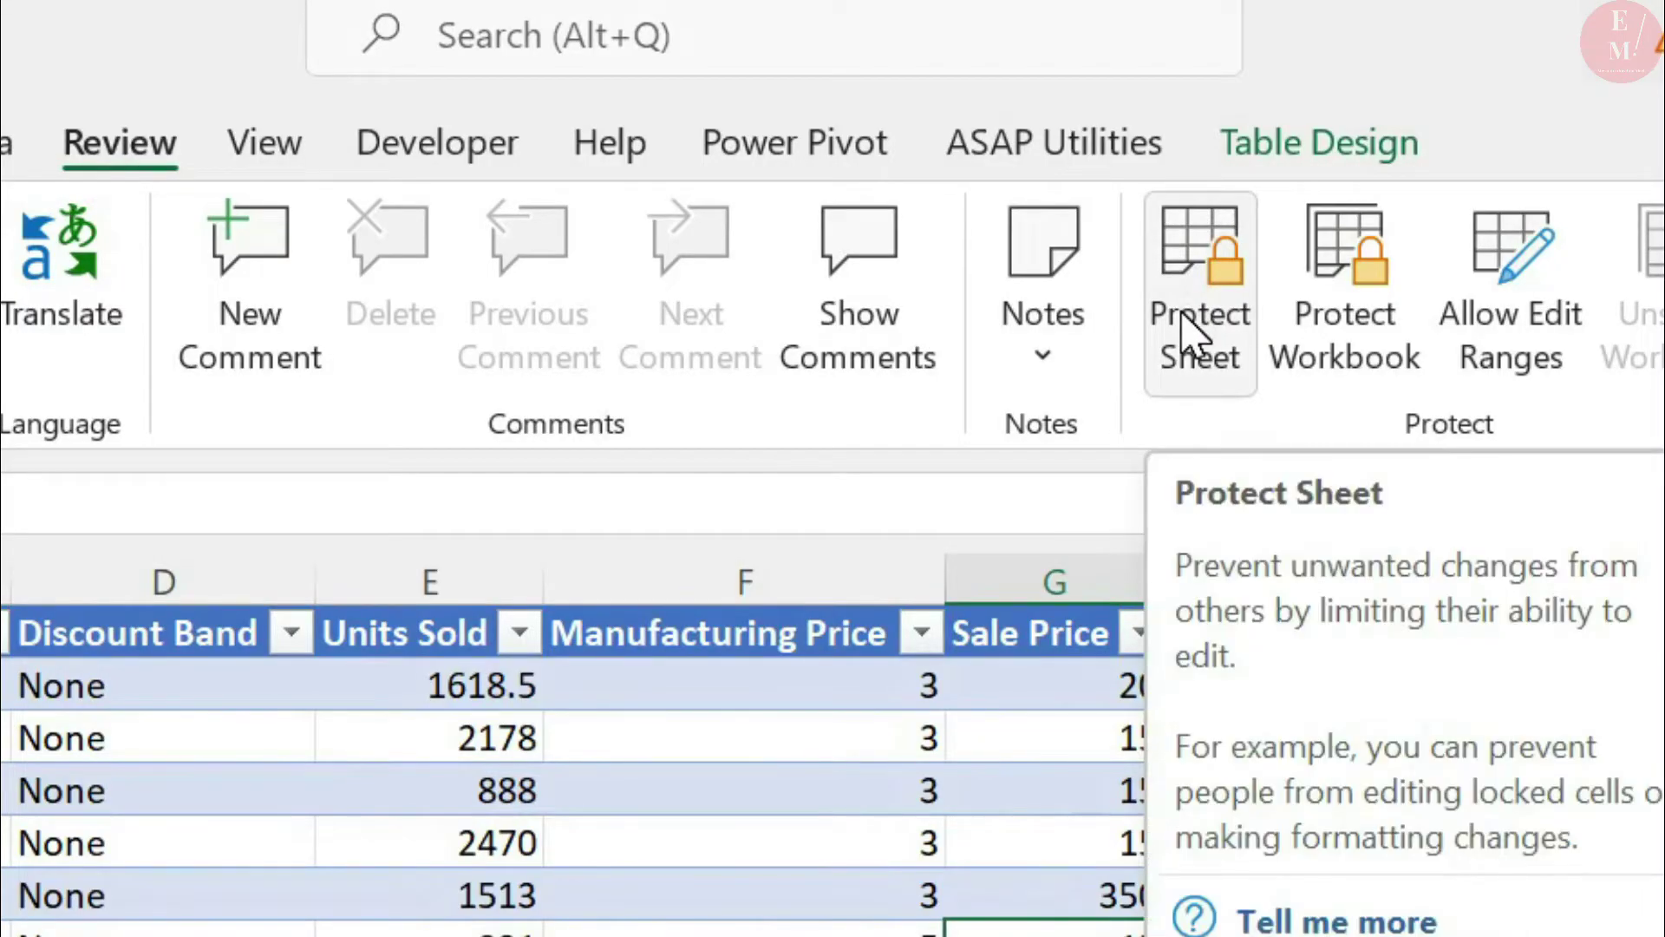
Protect Sheet1 with a confirmed password and verify that cell E11 rejects editing
click(1193, 334)
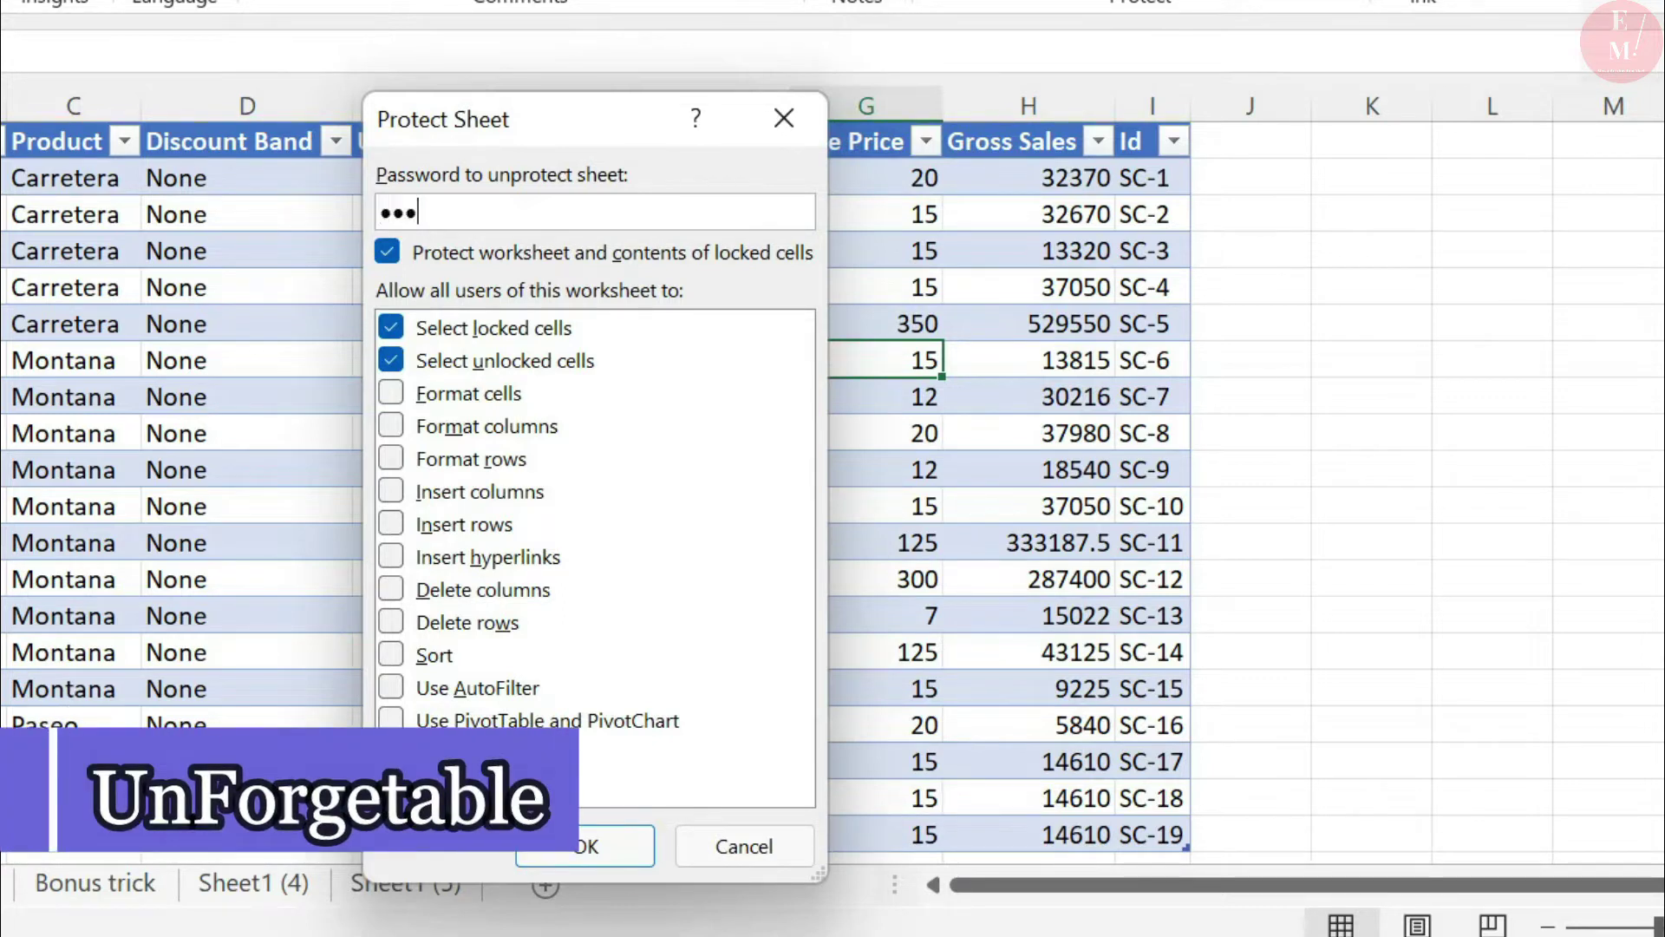
click(626, 850)
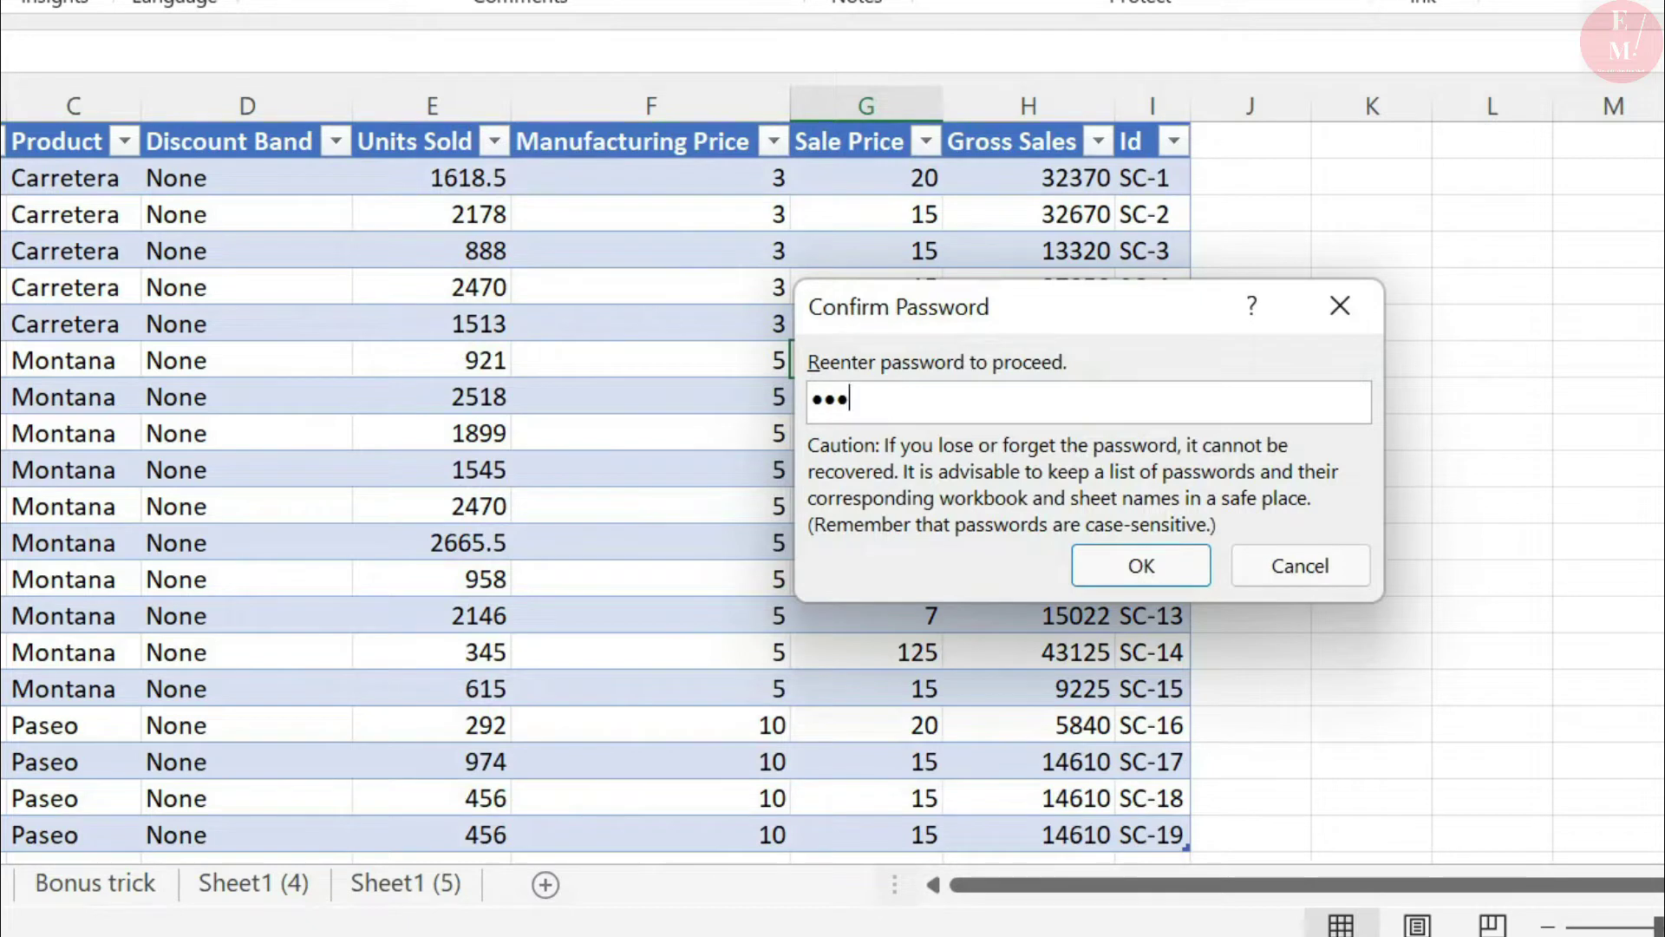
click(1164, 566)
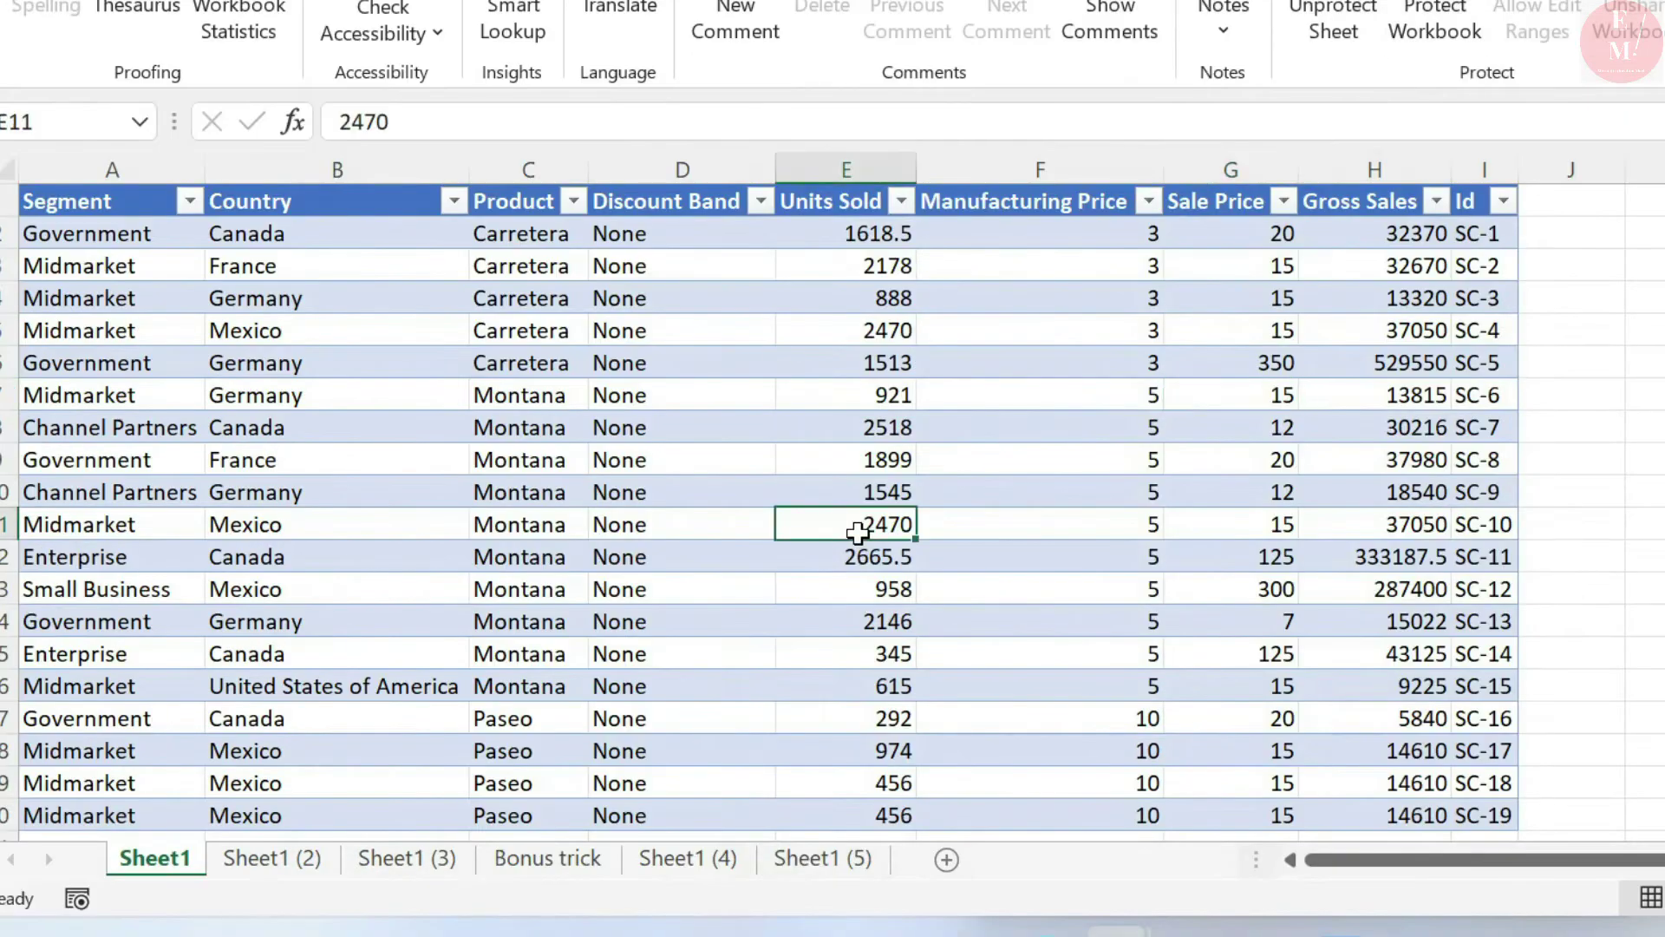
double_click(854, 529)
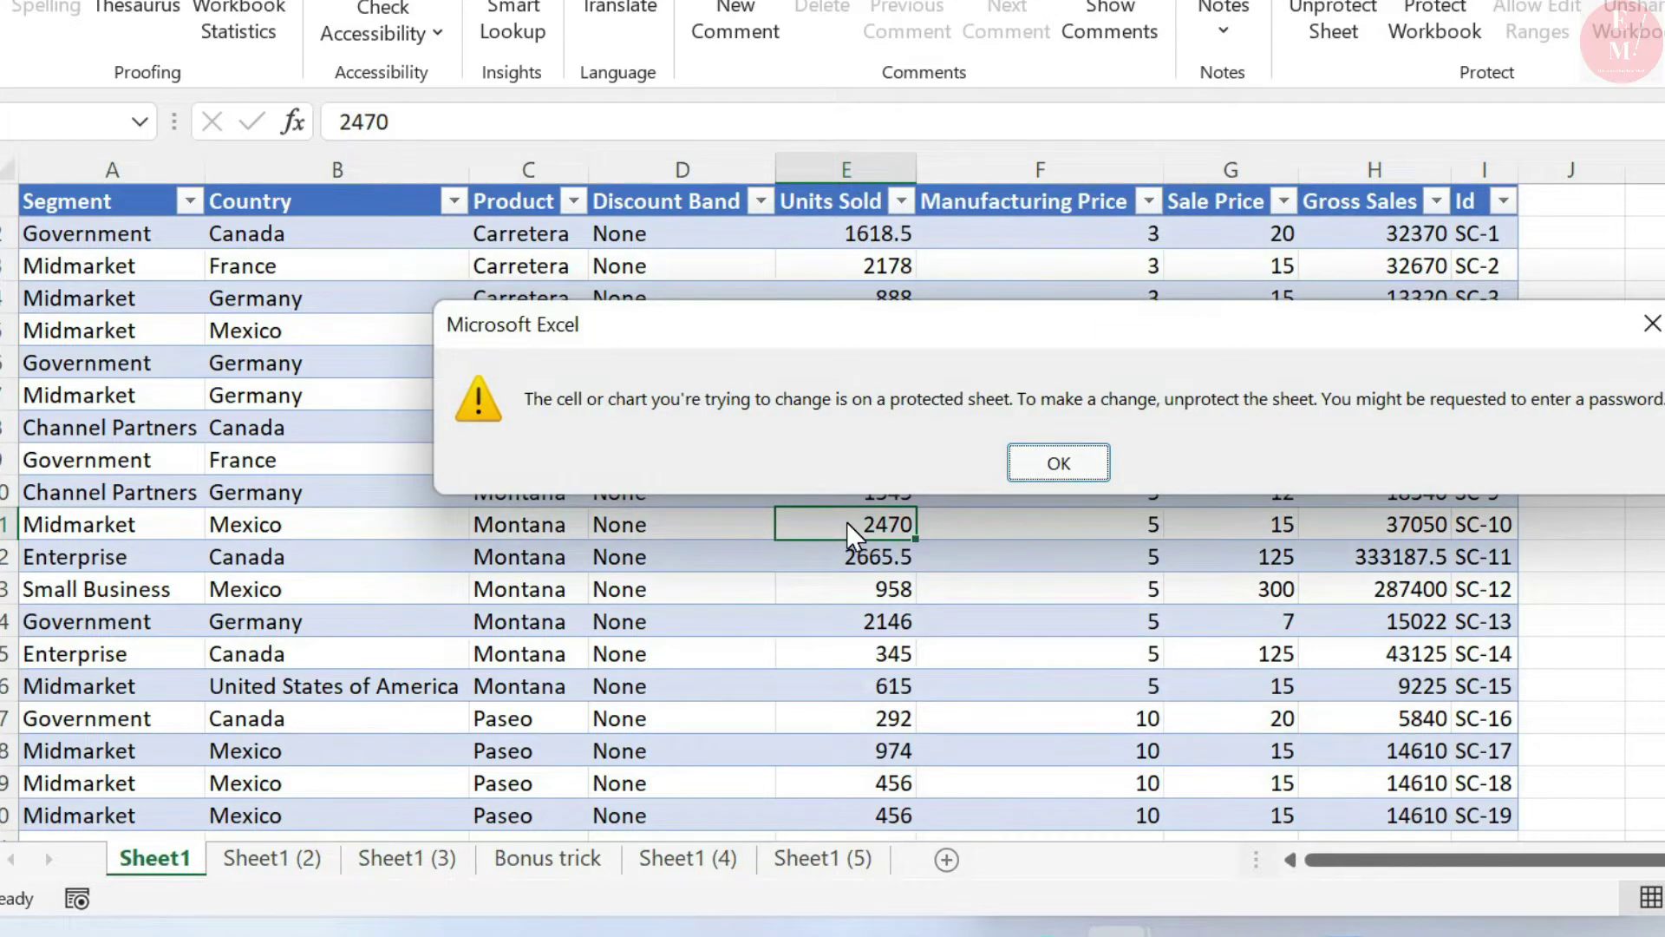
key(Return)
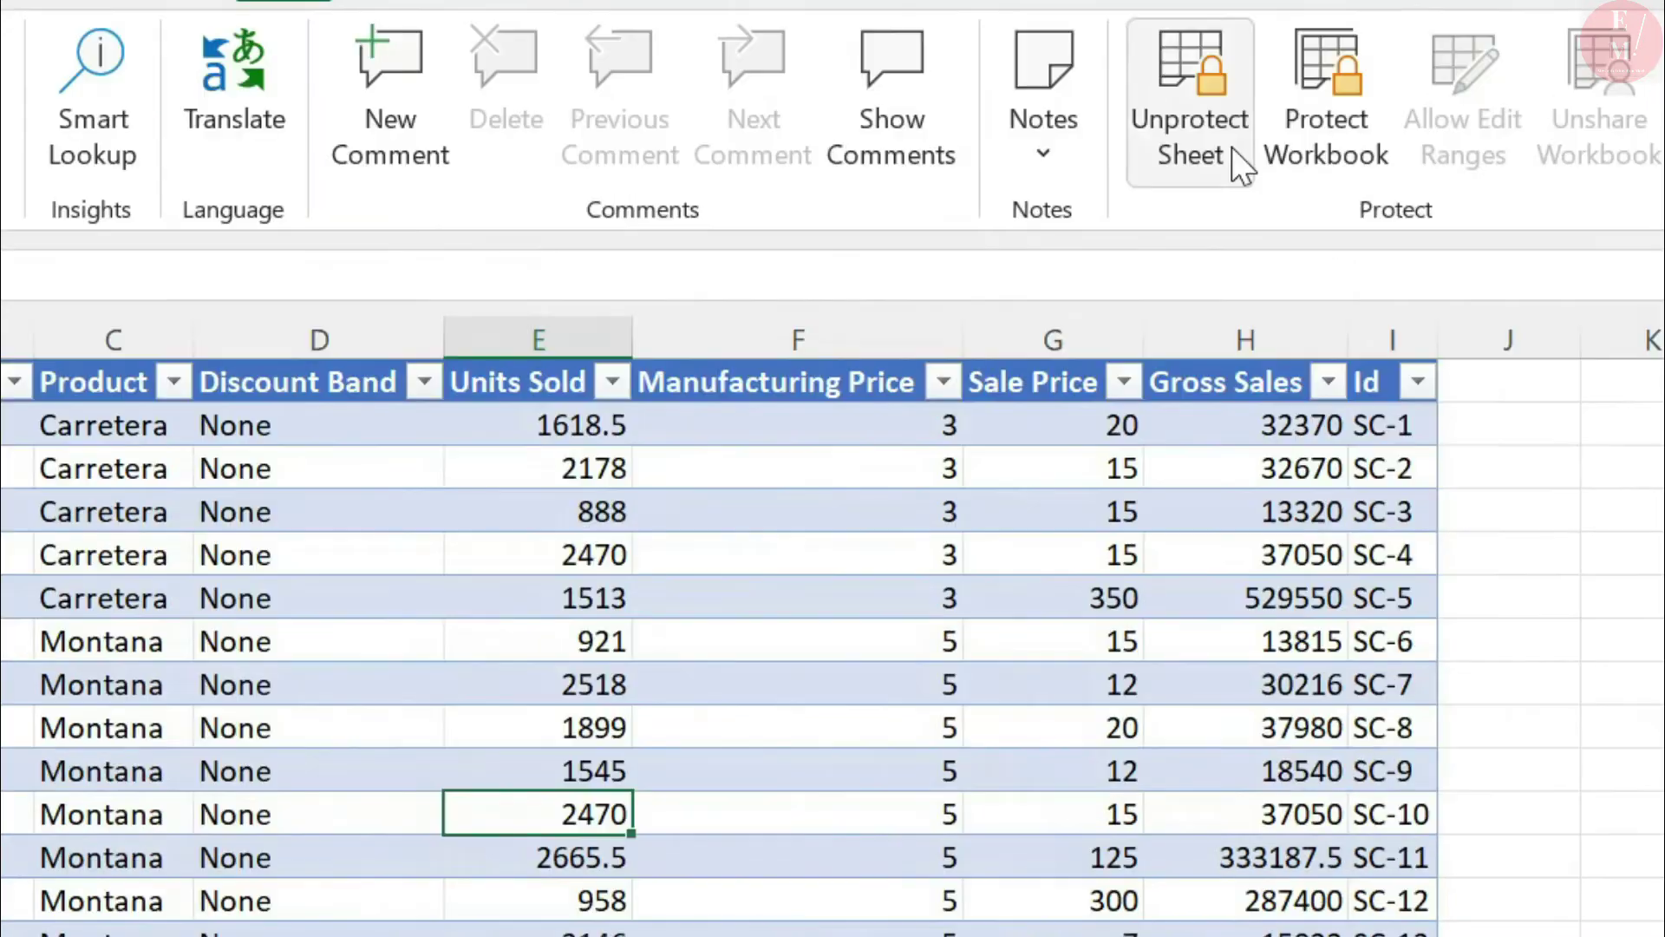
Cancel unprotecting Sheet1, select D13:D14, and look at Sheet1 (2)
click(1177, 252)
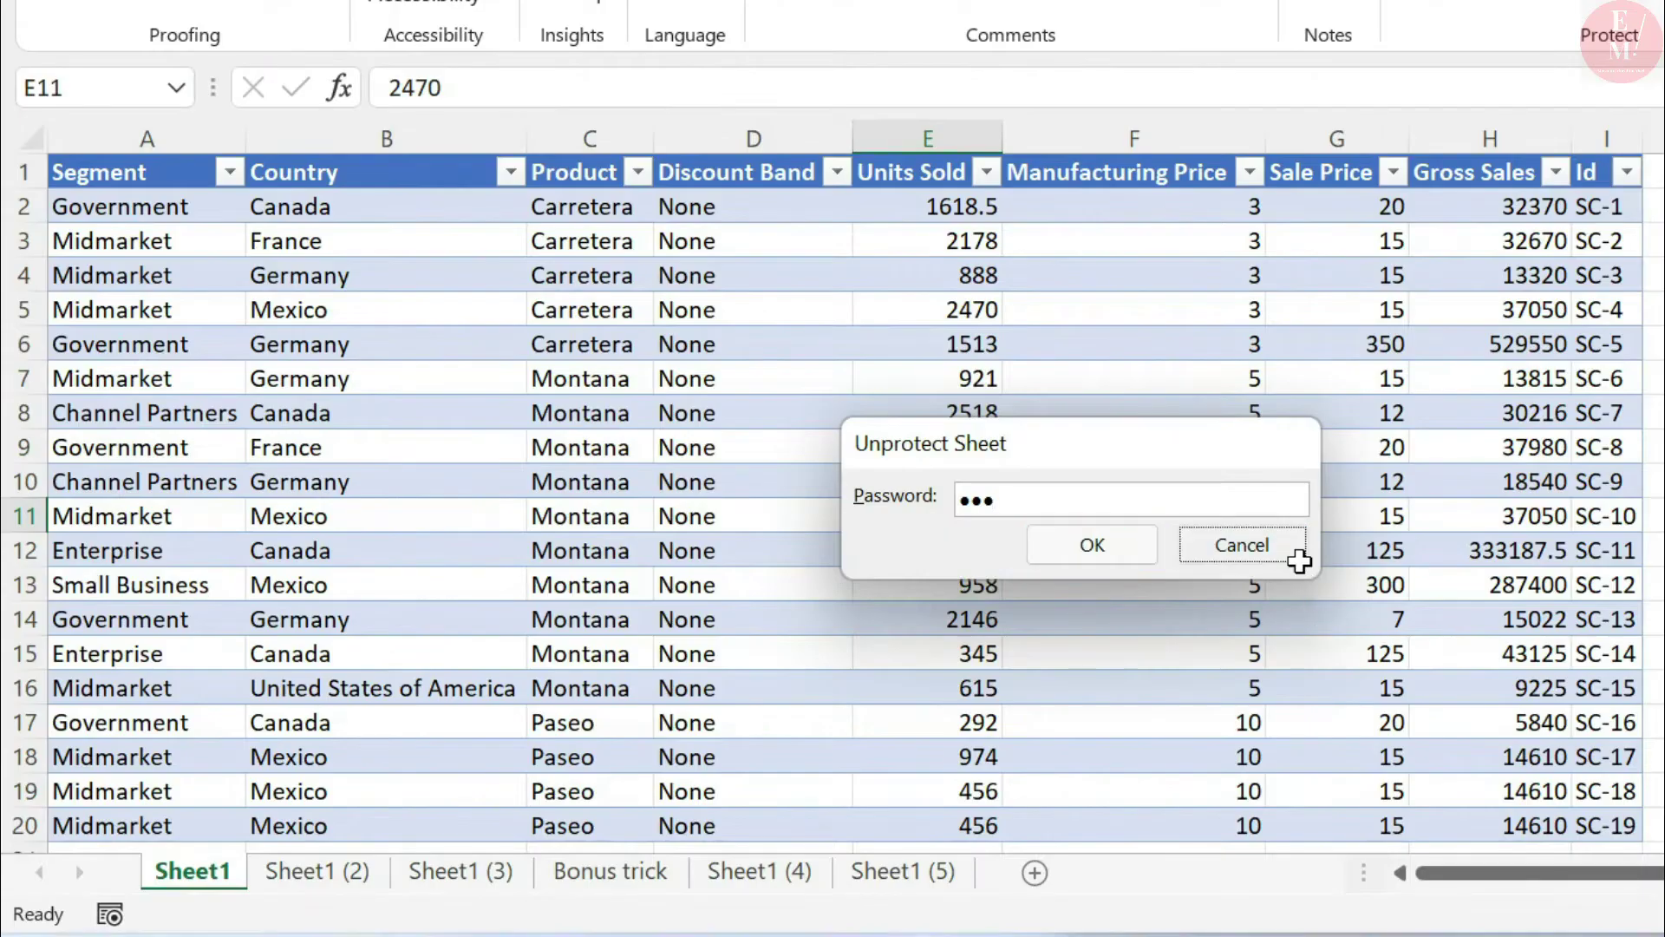
click(962, 838)
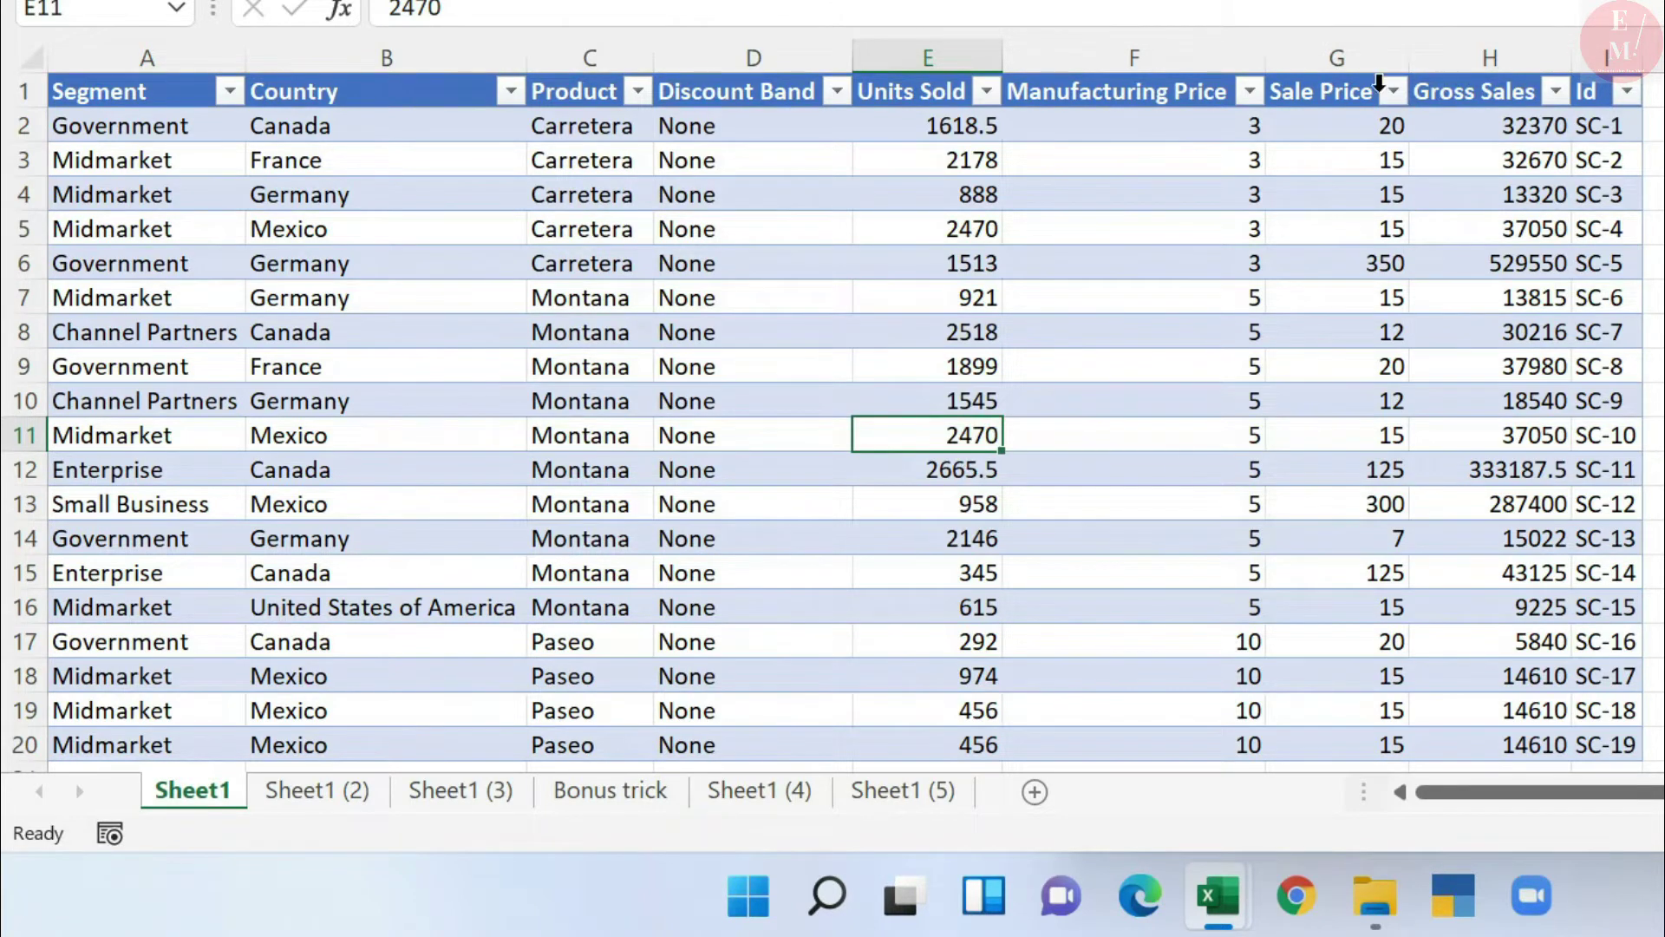
drag(694, 505, 695, 537)
click(317, 790)
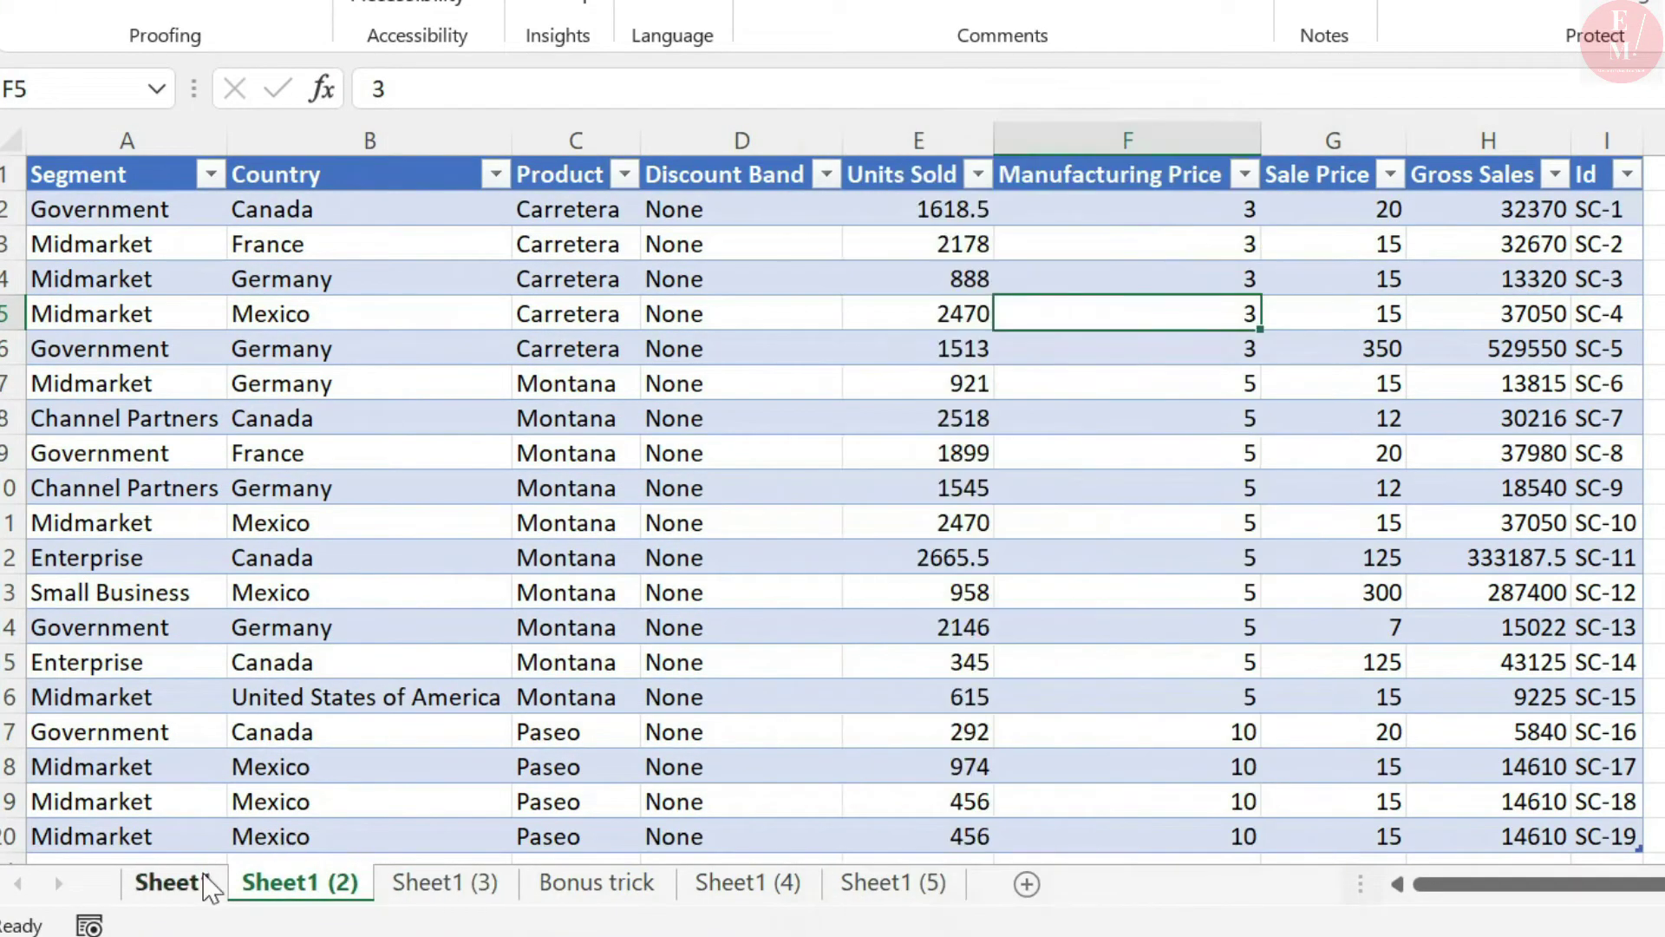
Return to Sheet1, review its tab options without changes, then switch to Sheet1 (2)
click(169, 882)
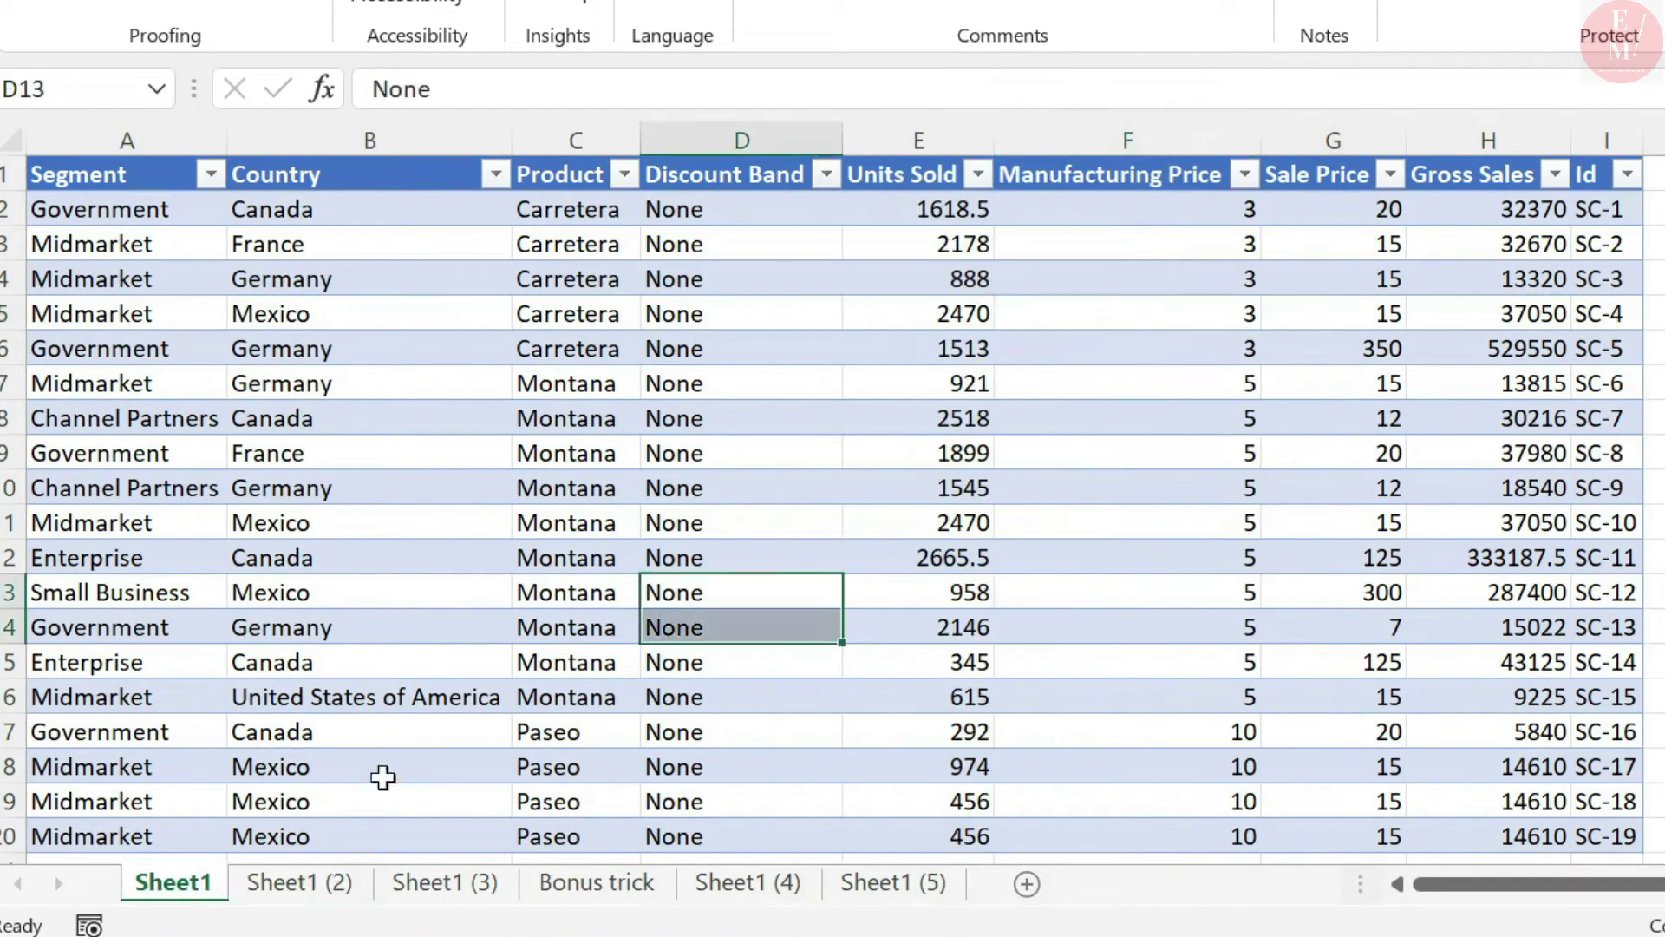
click(771, 563)
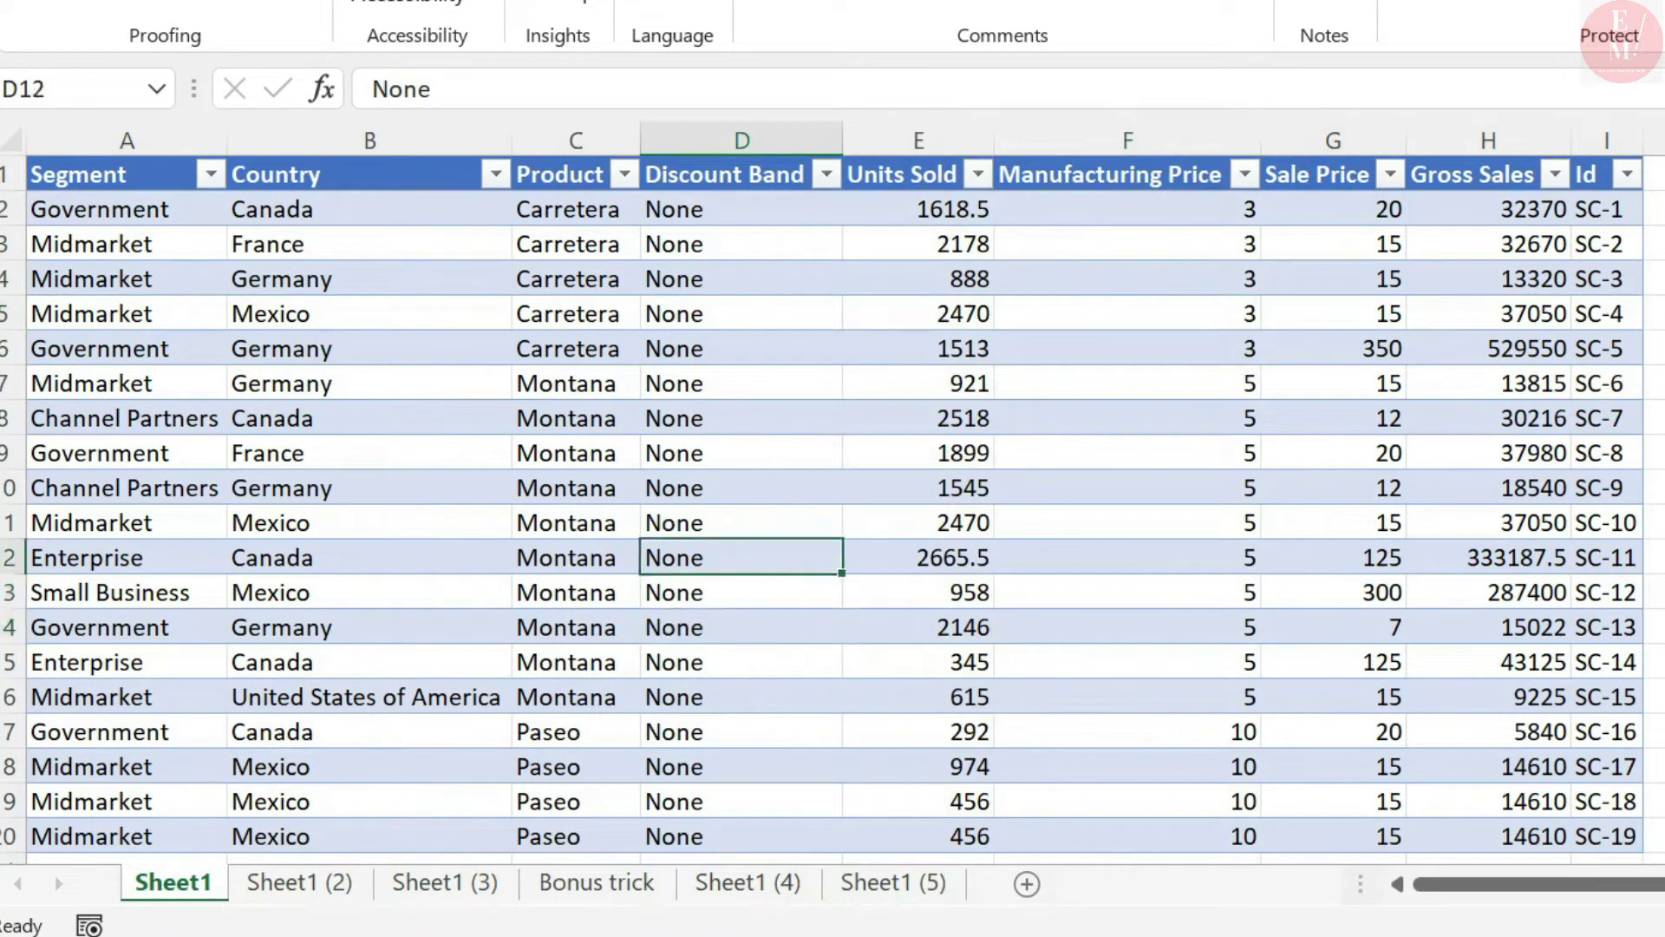
right_click(194, 900)
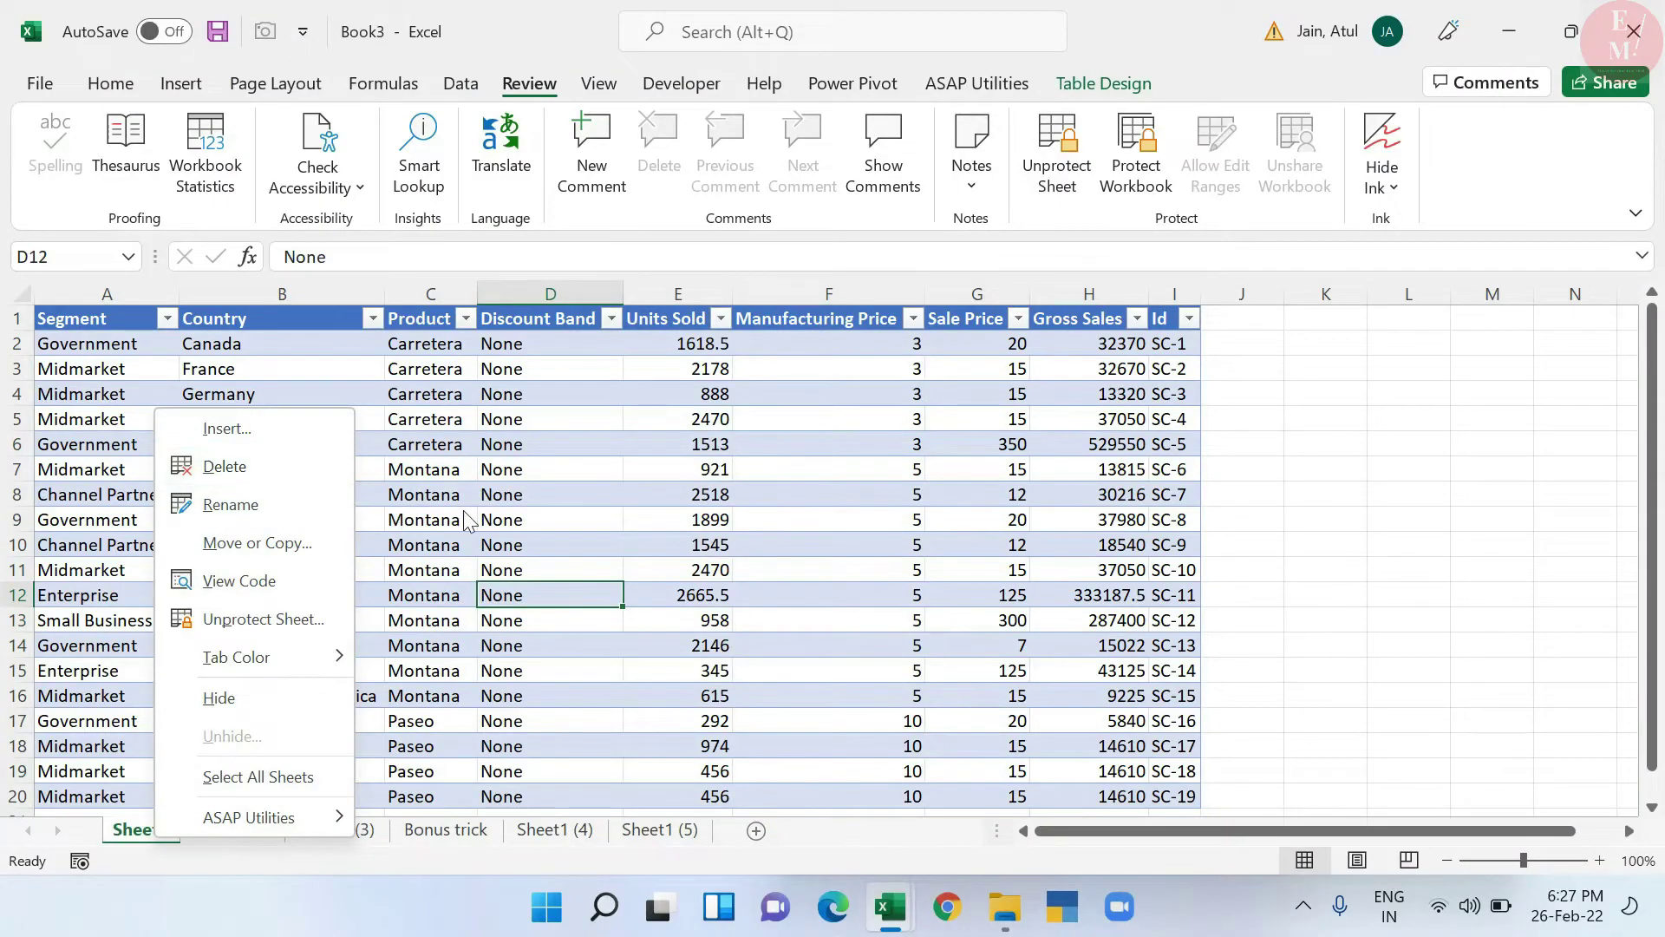
click(310, 471)
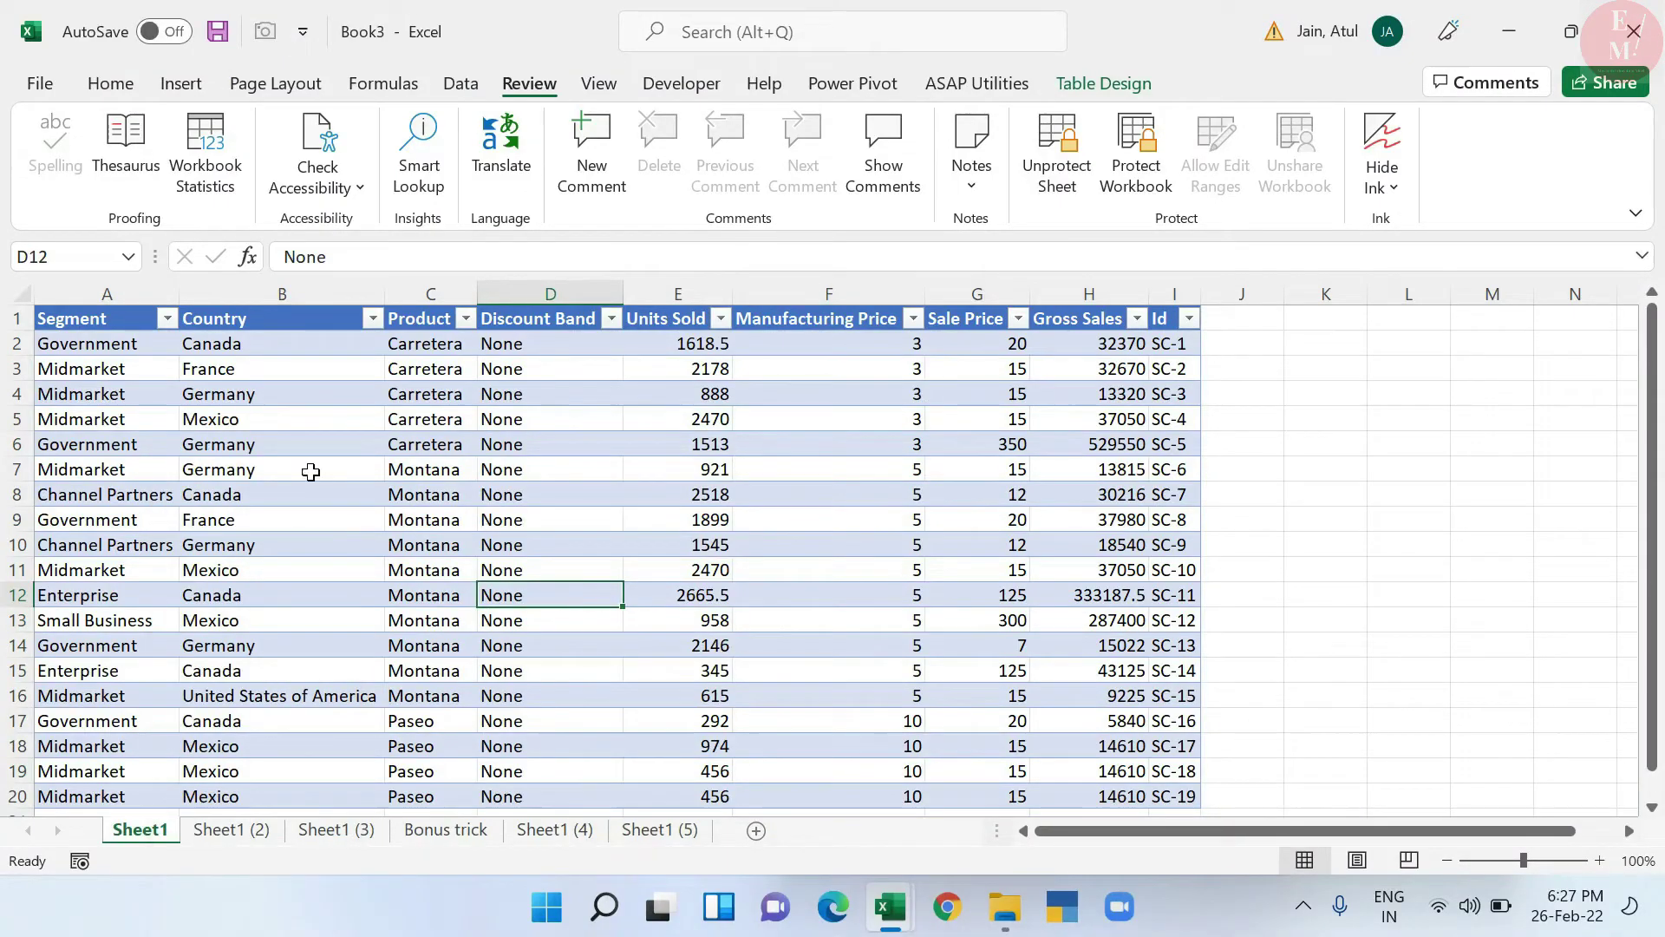
click(260, 834)
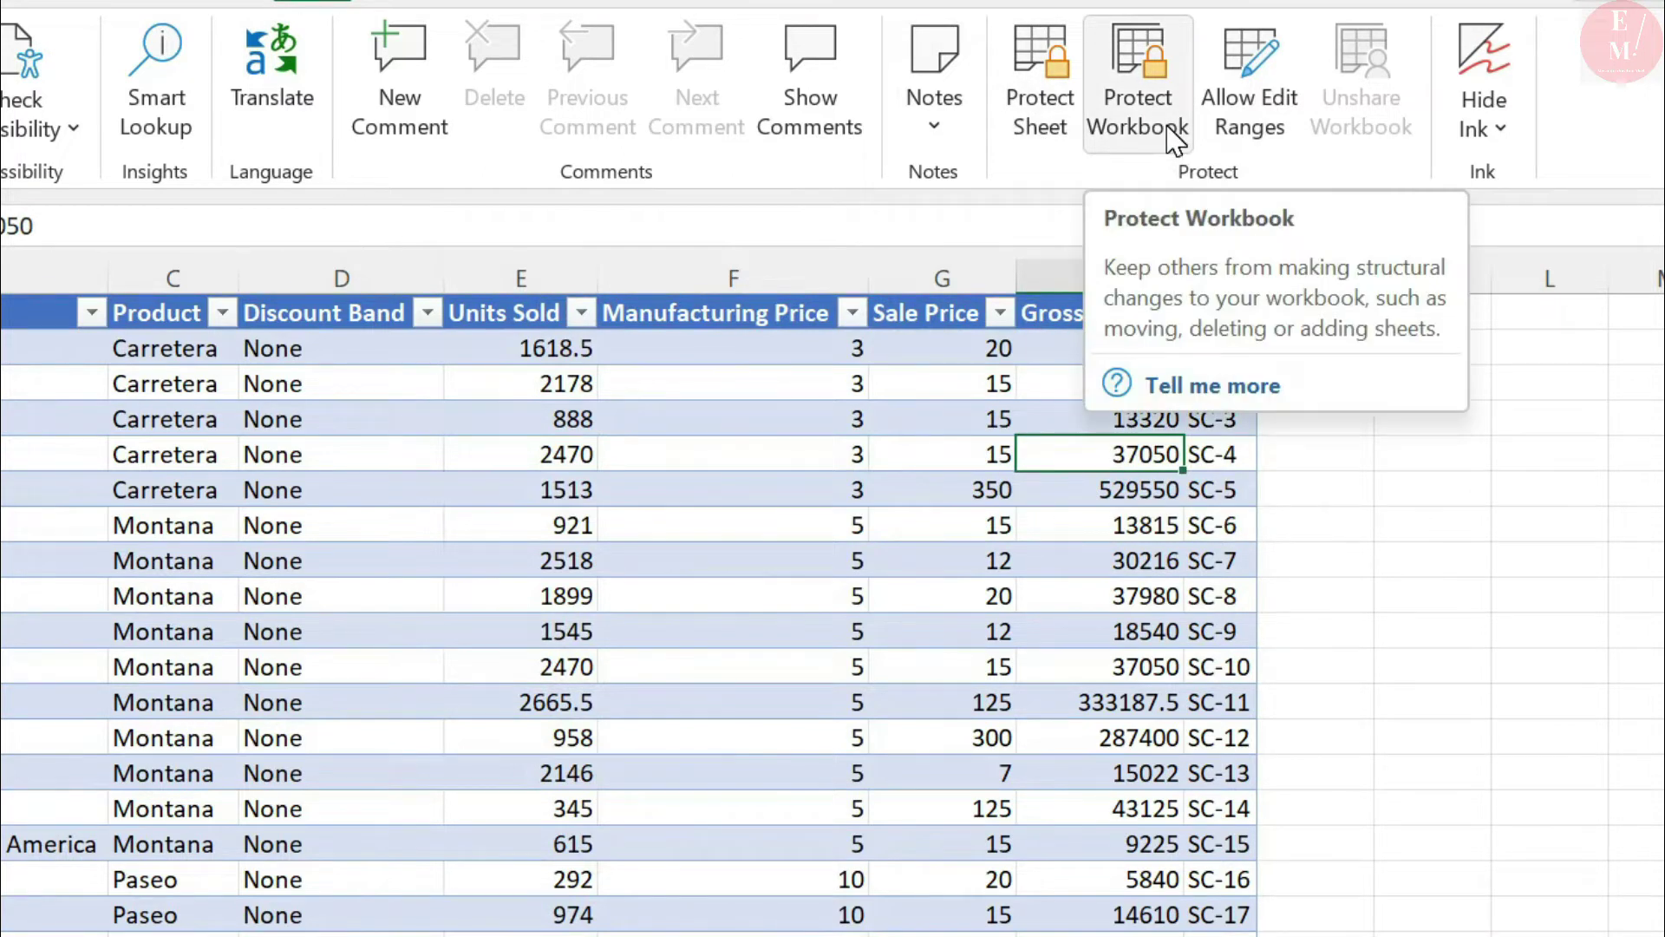
Protect the Sheet1 (2) worksheet with a confirmed password
click(1049, 121)
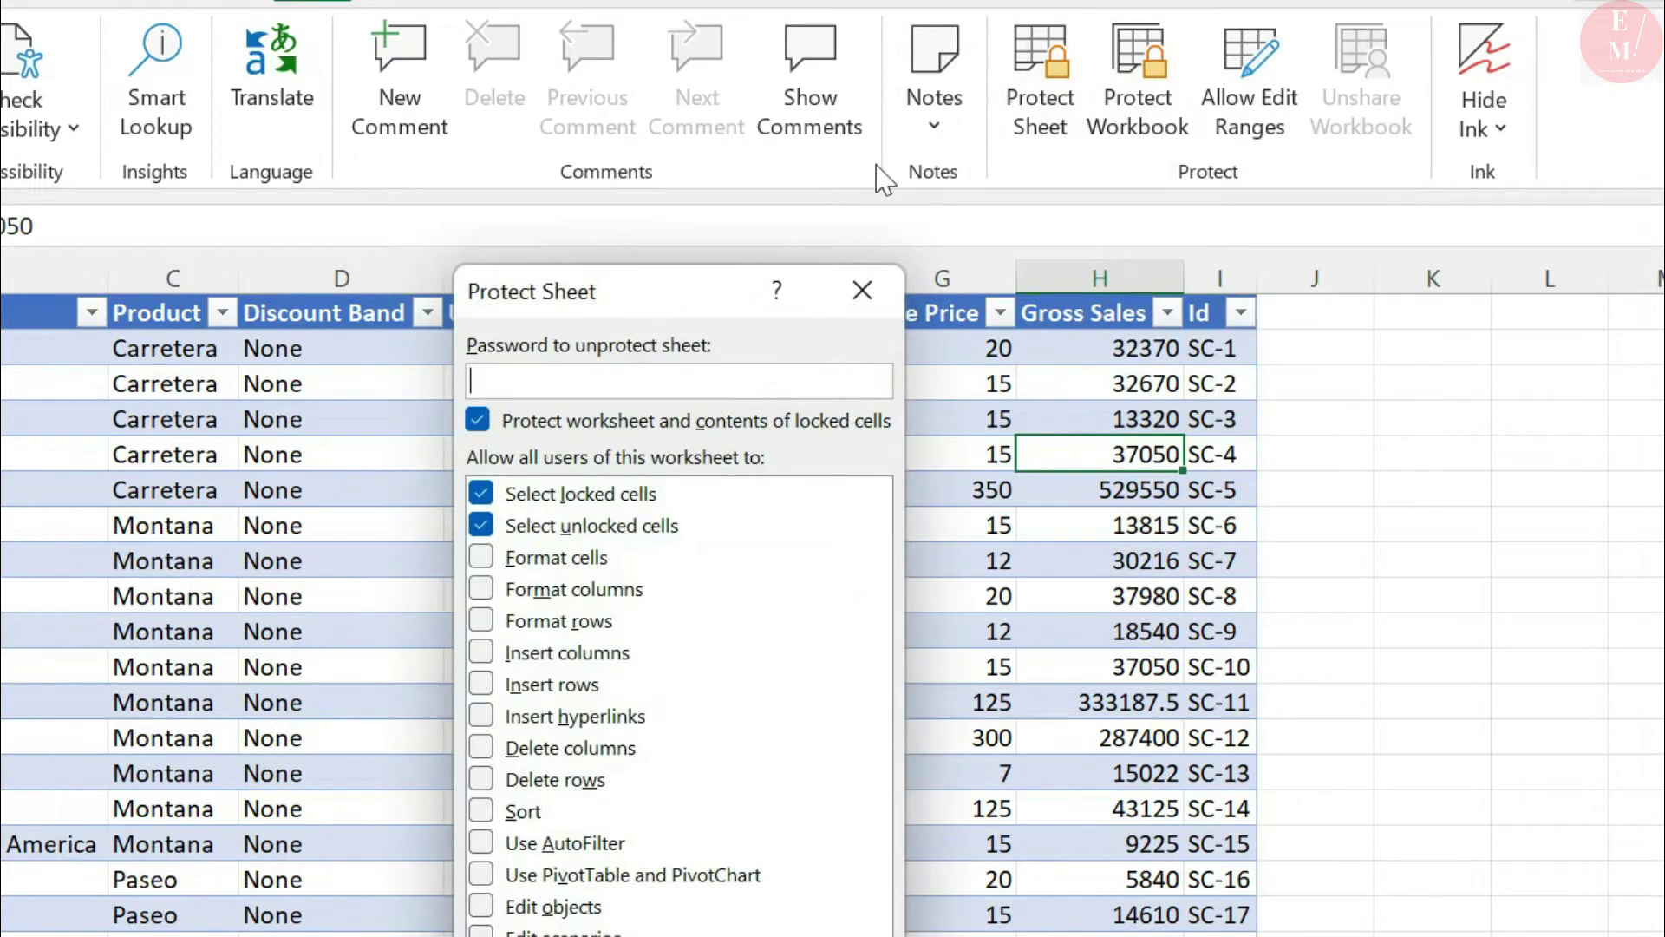
key(Return)
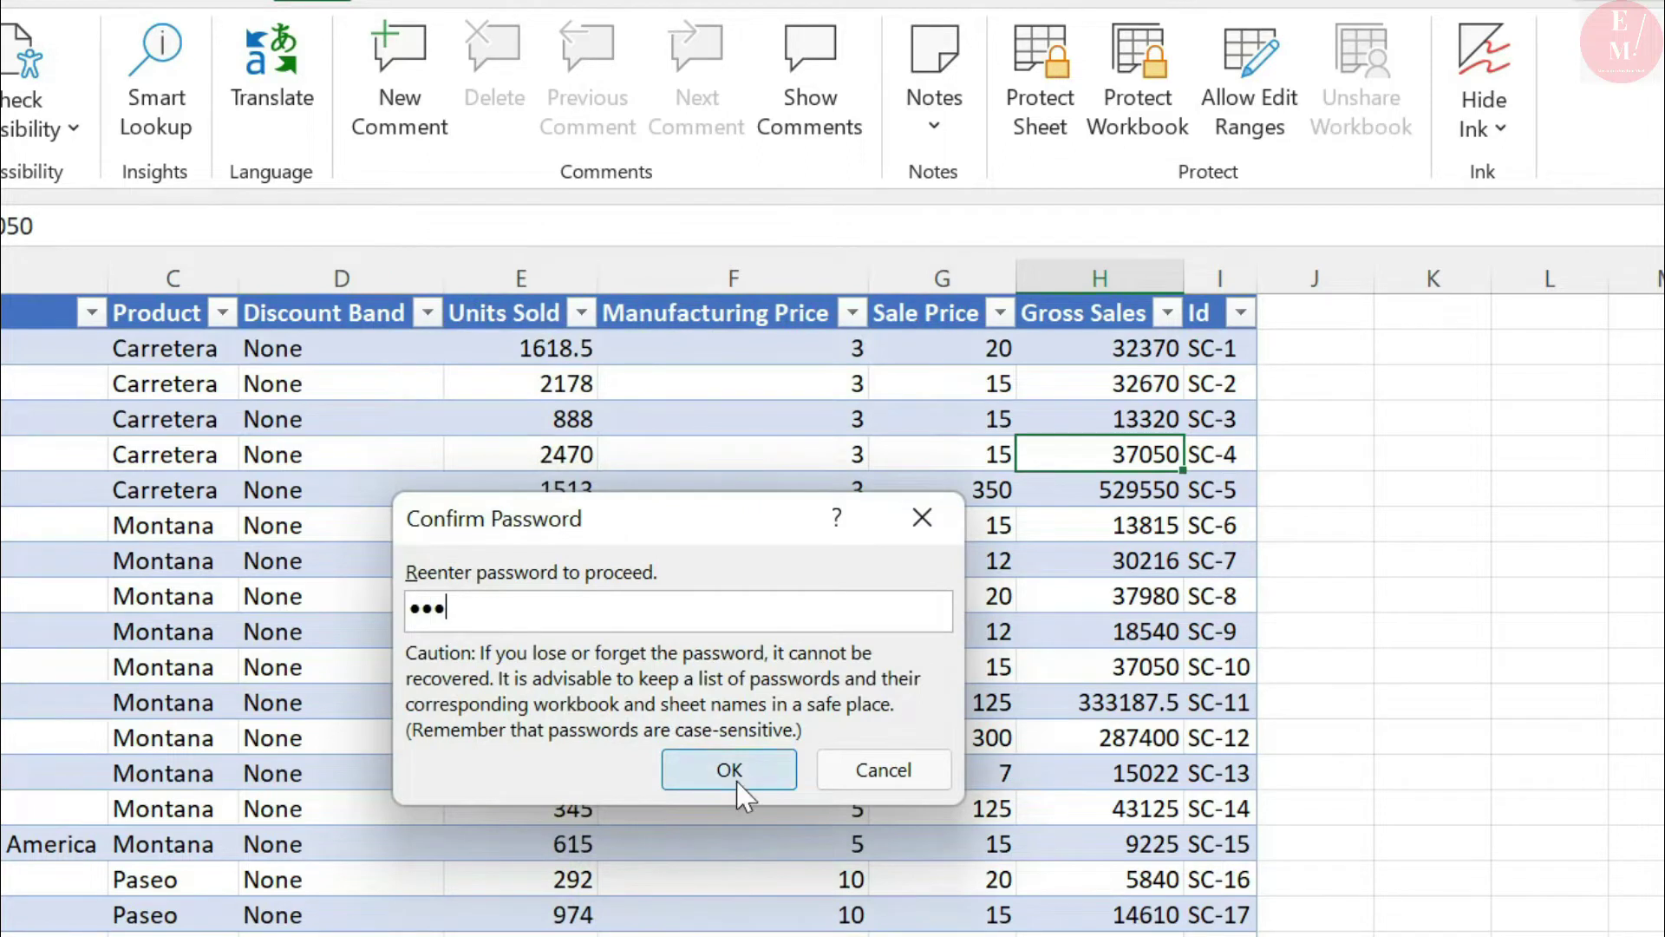
click(732, 775)
Lock the workbook structure with a confirmed password
click(1181, 124)
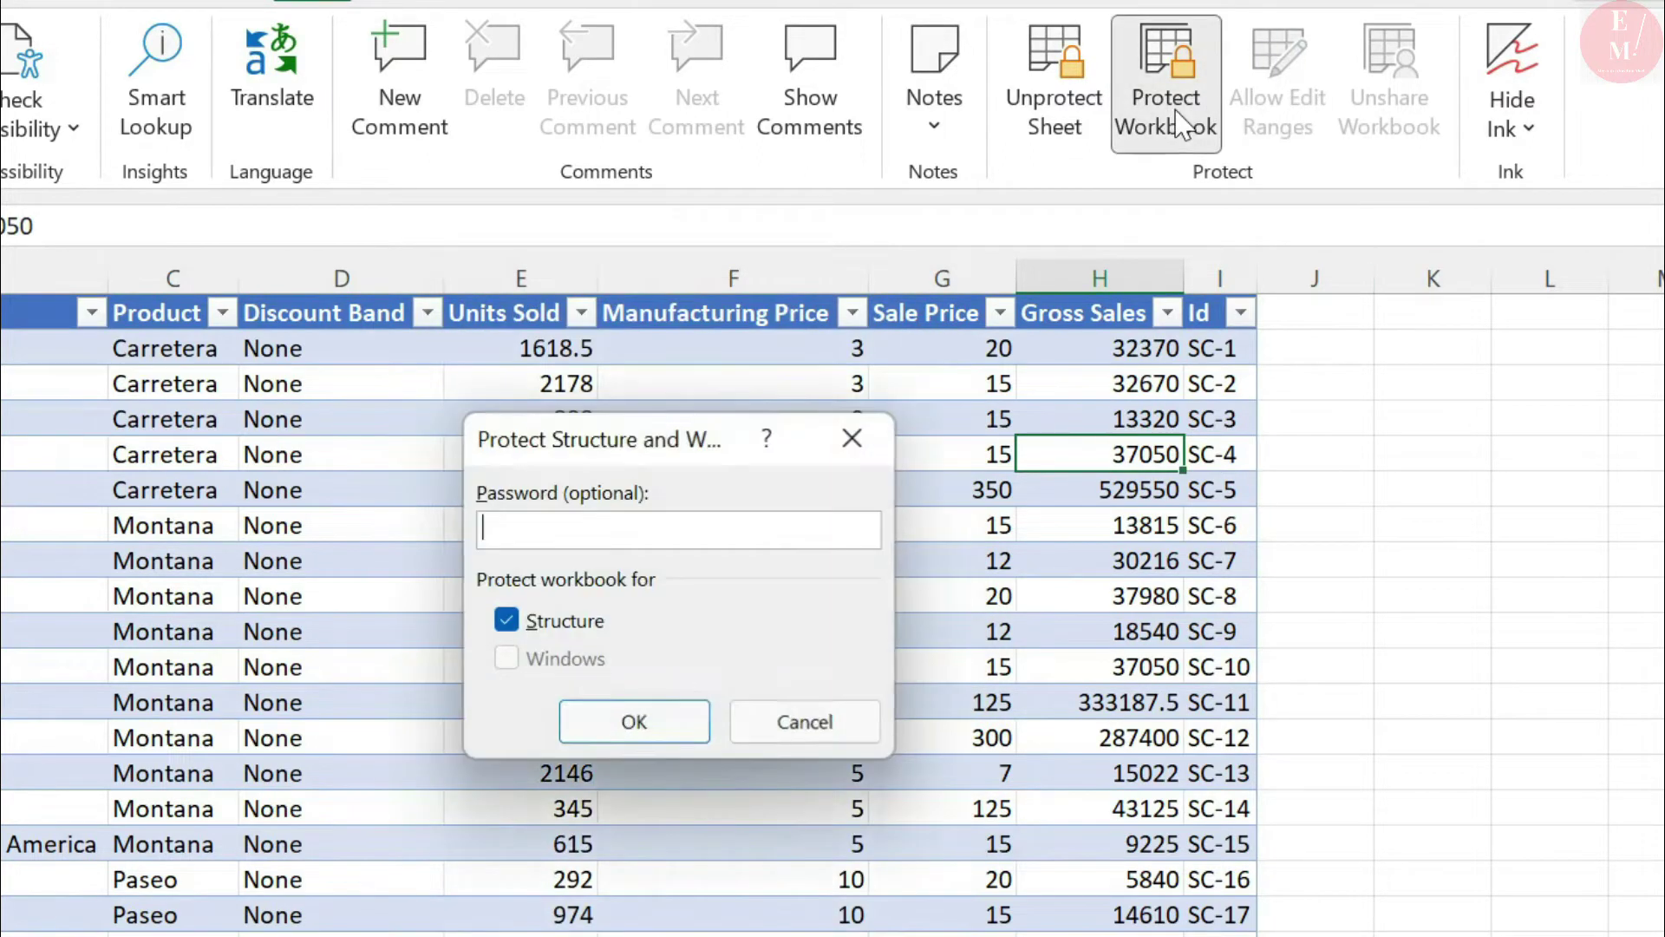
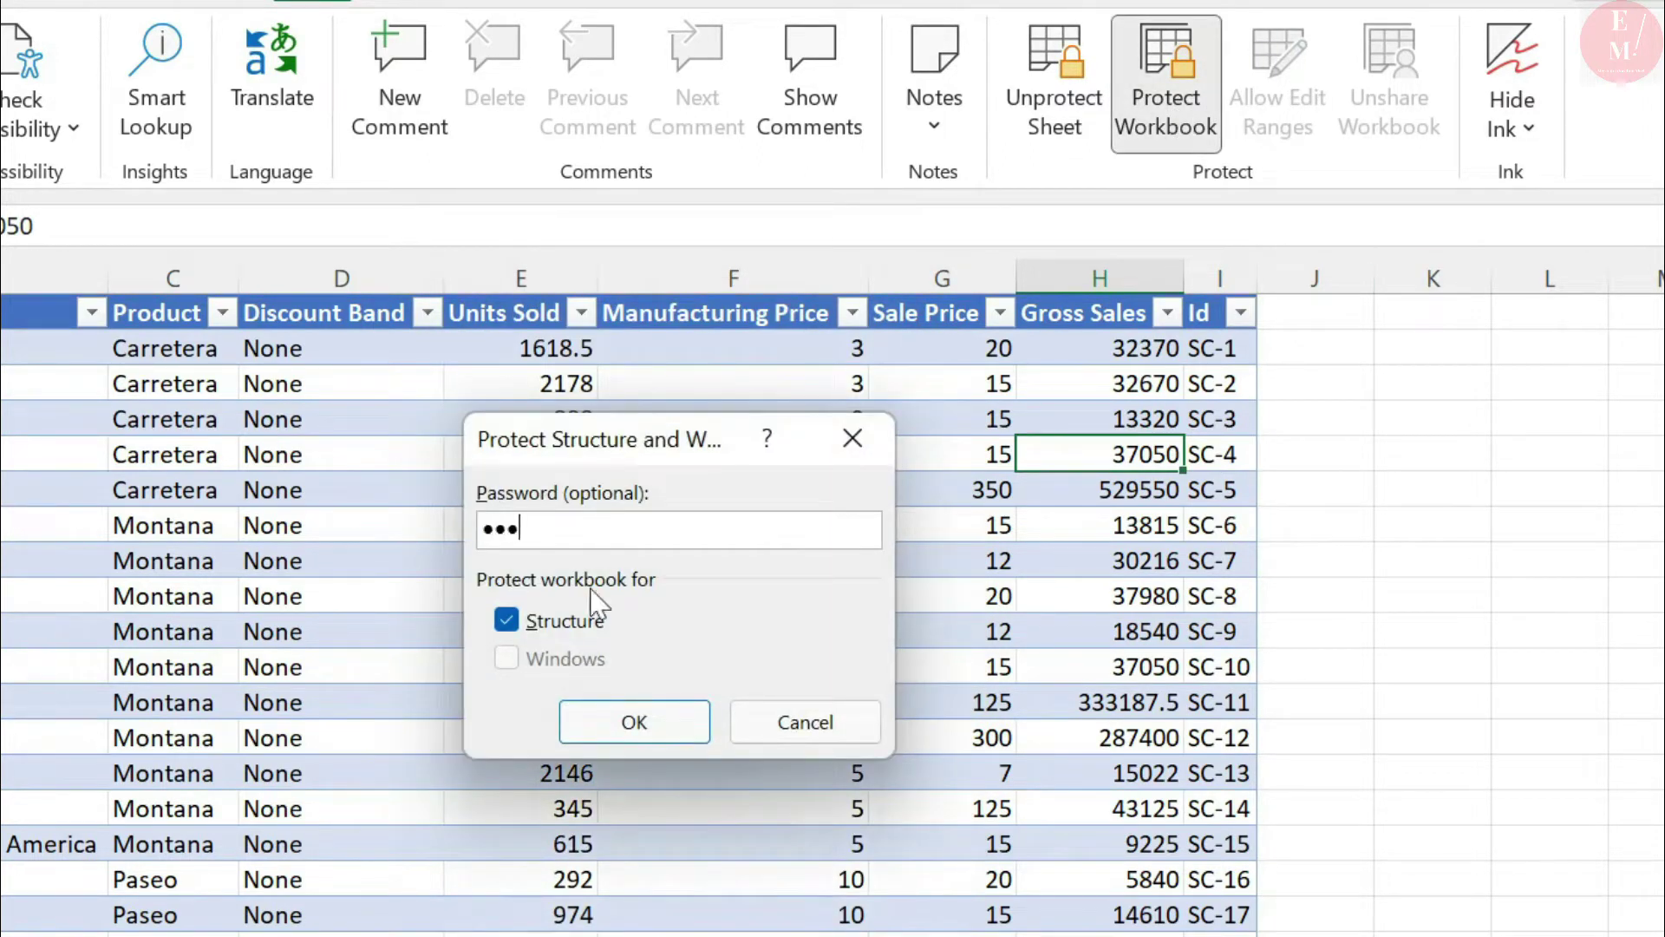
click(637, 728)
click(745, 727)
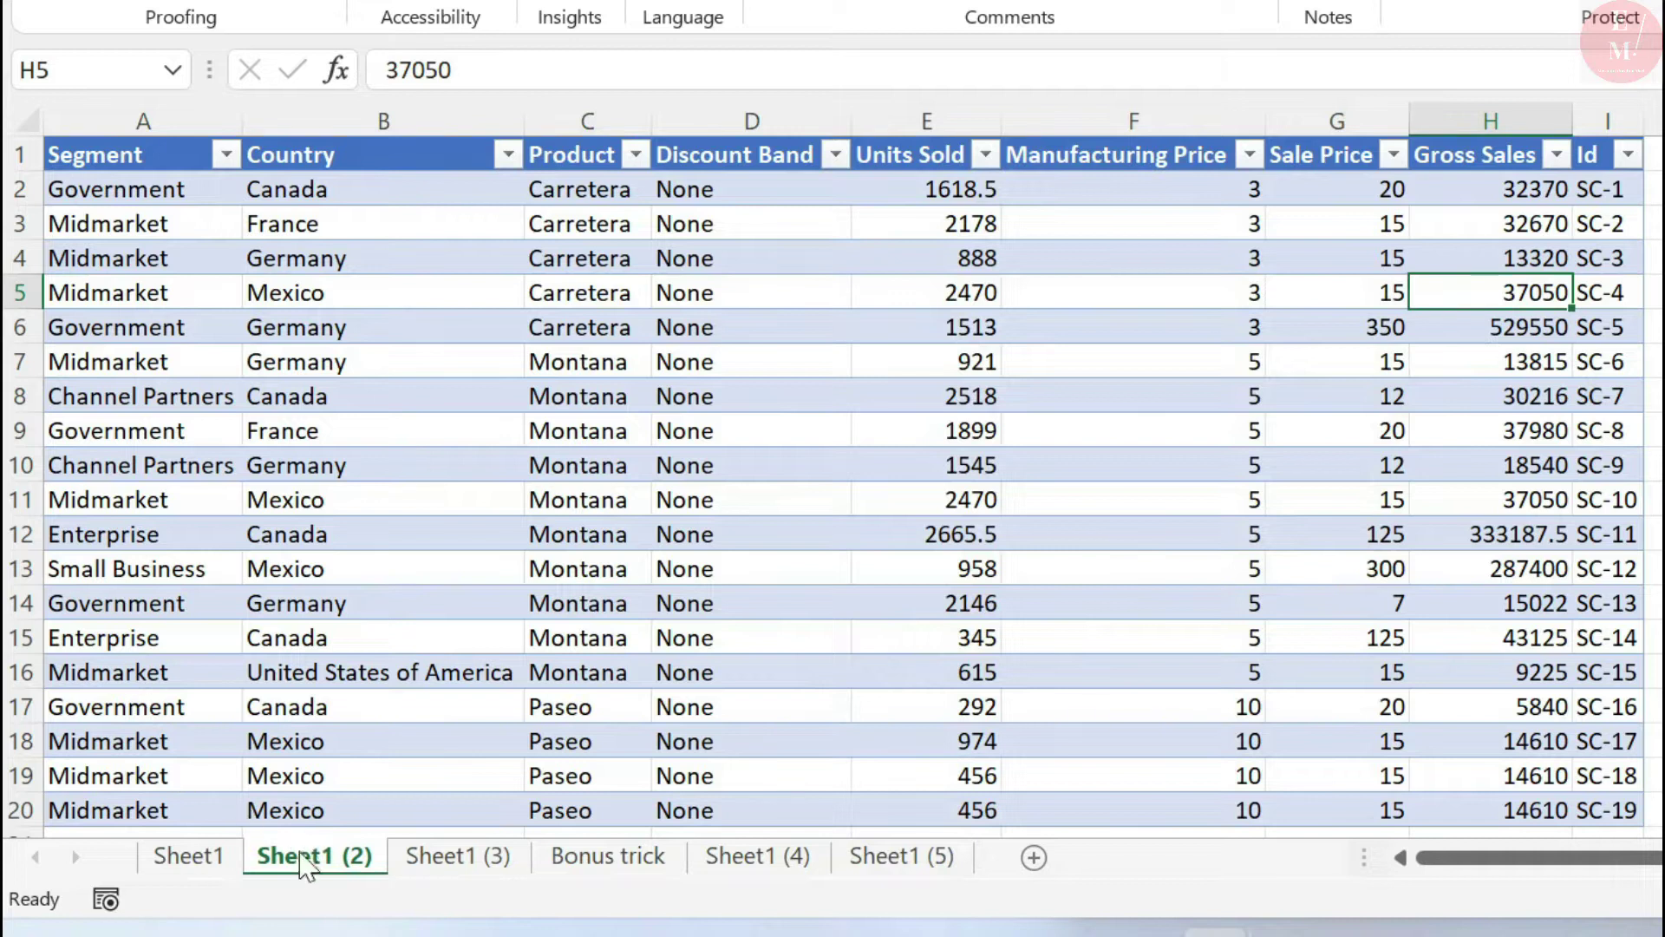
Verify C14 (Montana) can't be edited and sheet tab actions are greyed out
click(536, 607)
double_click(536, 607)
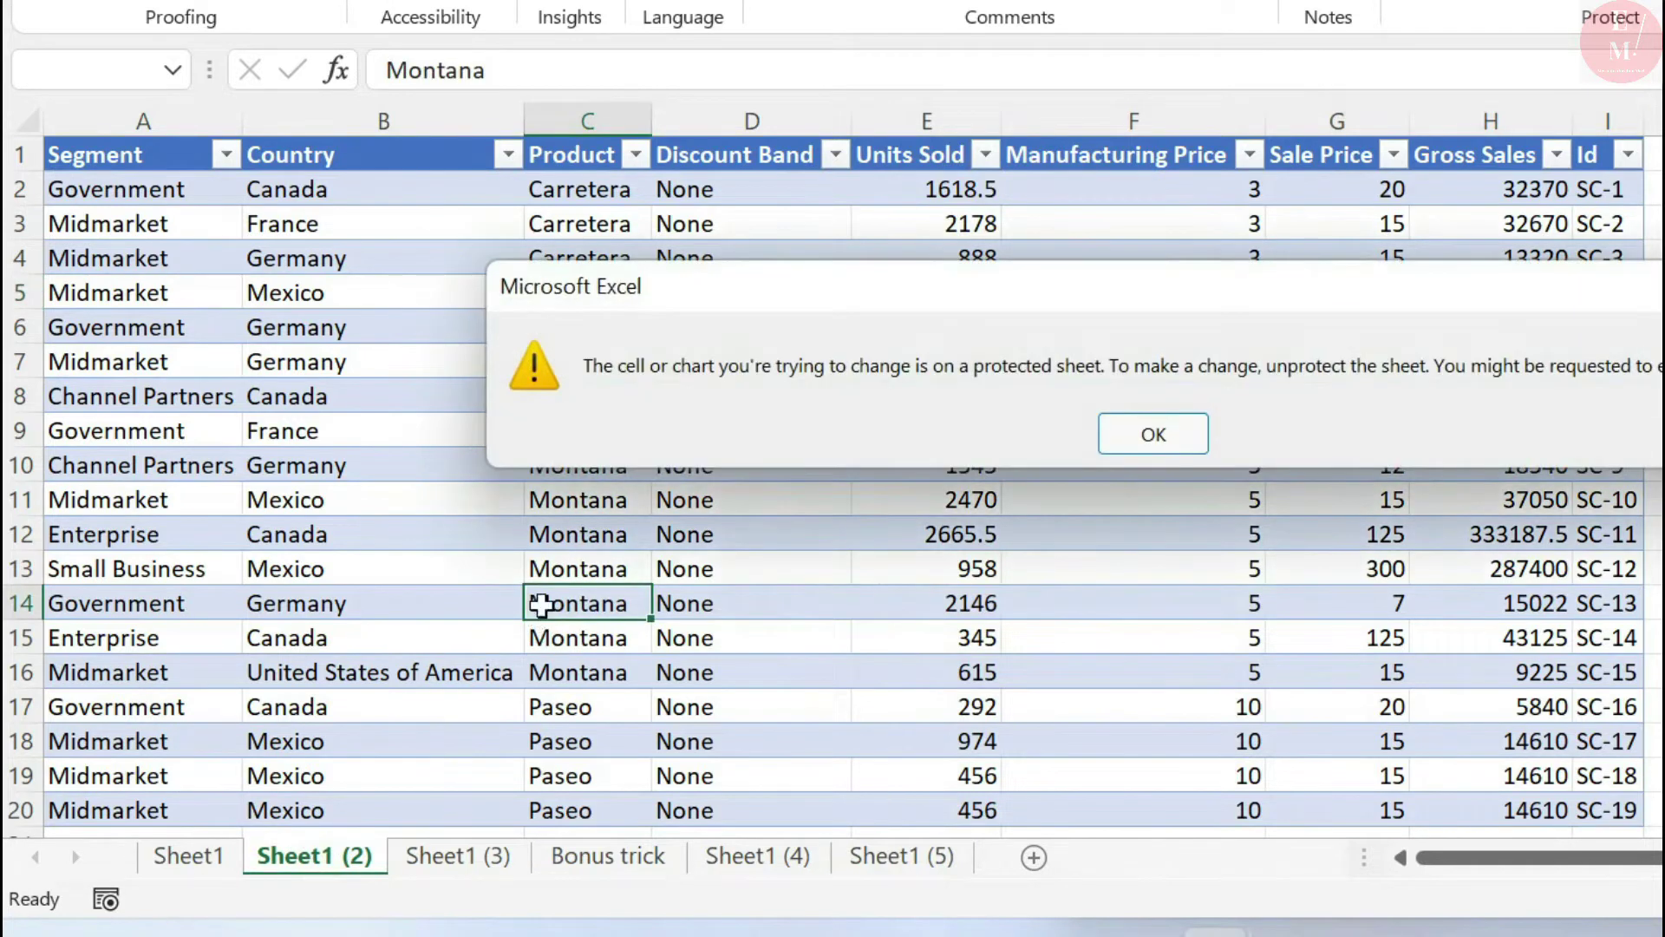
key(Return)
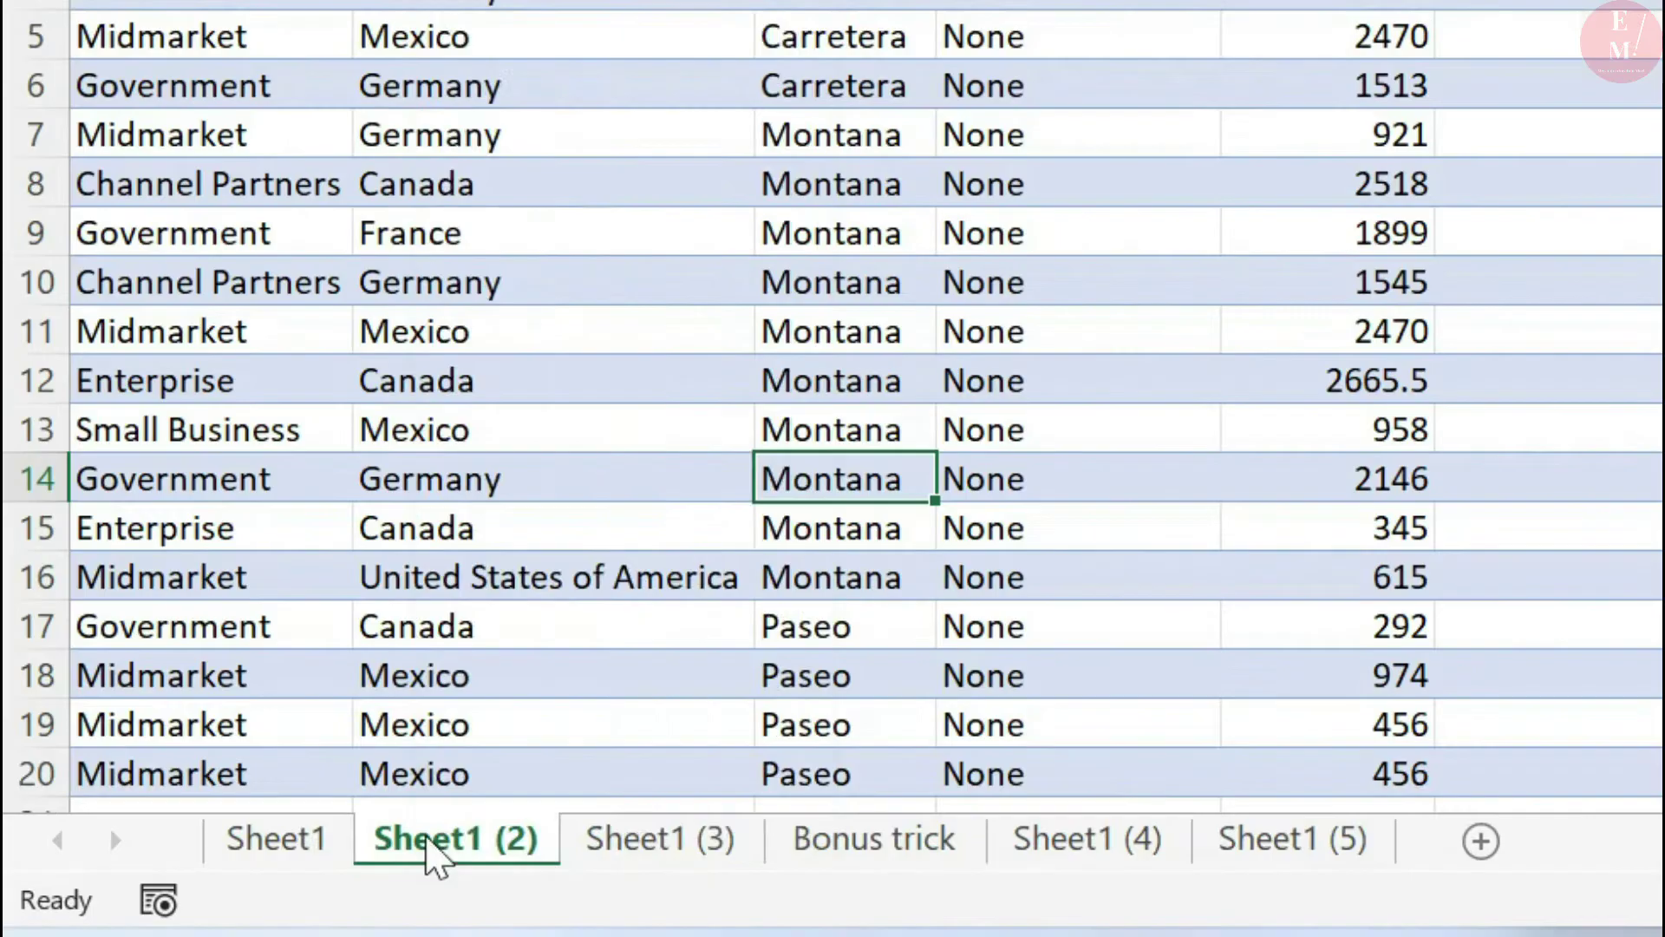
right_click(302, 858)
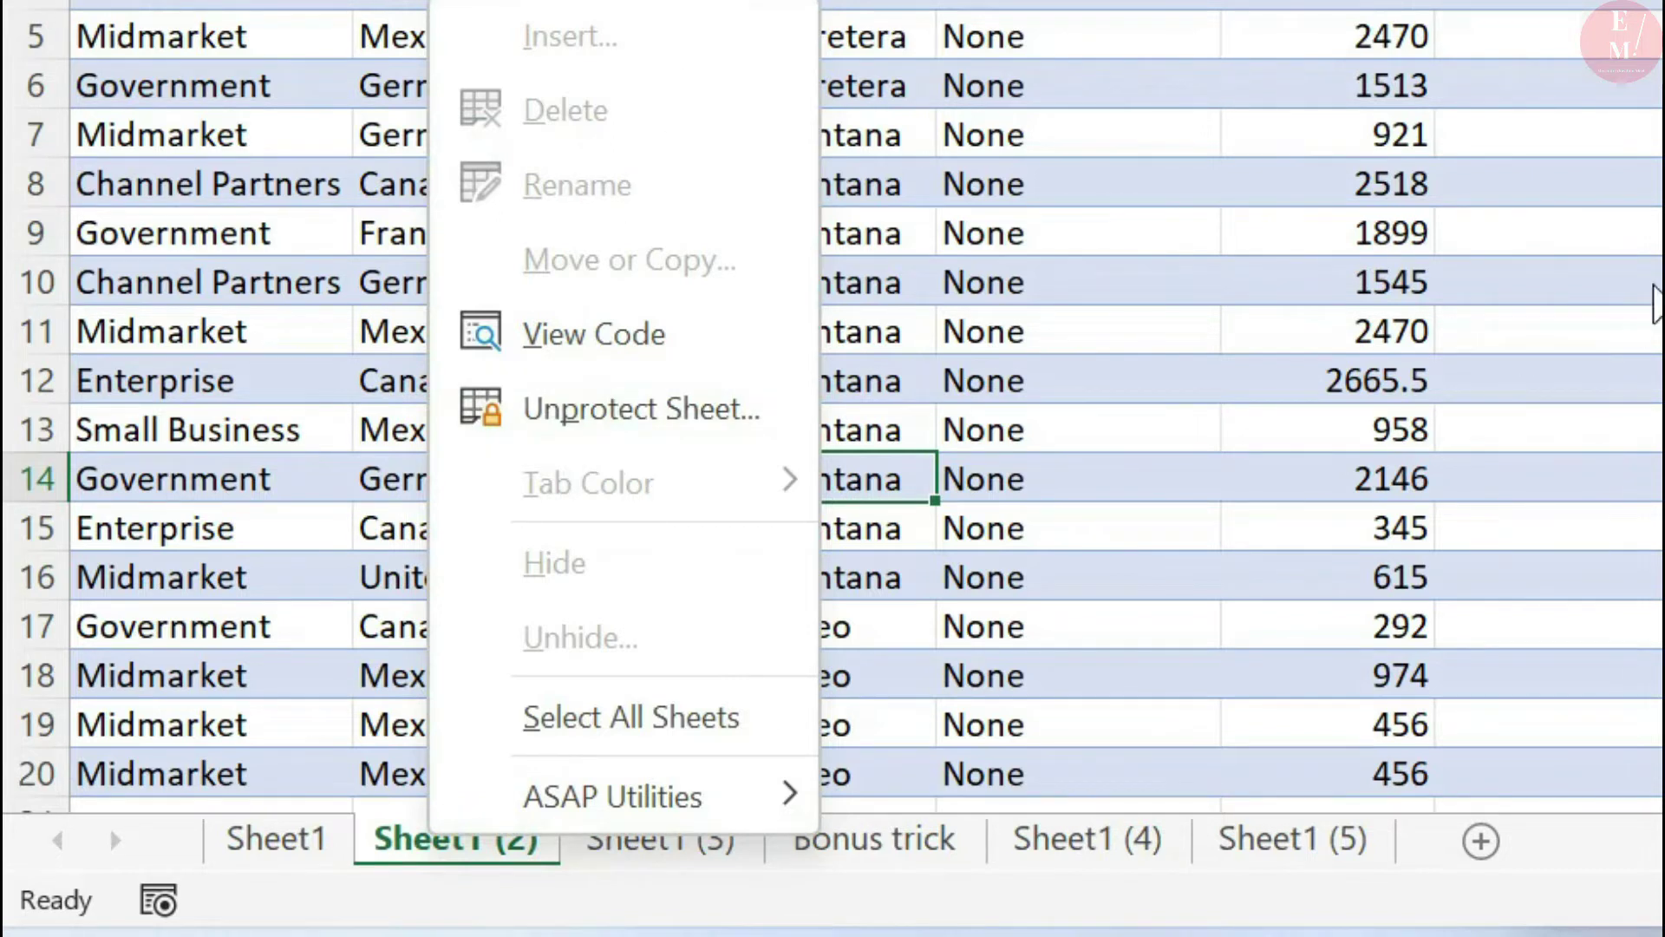
key(Escape)
On Sheet1 (3), select the whole Units Sold column E
click(357, 835)
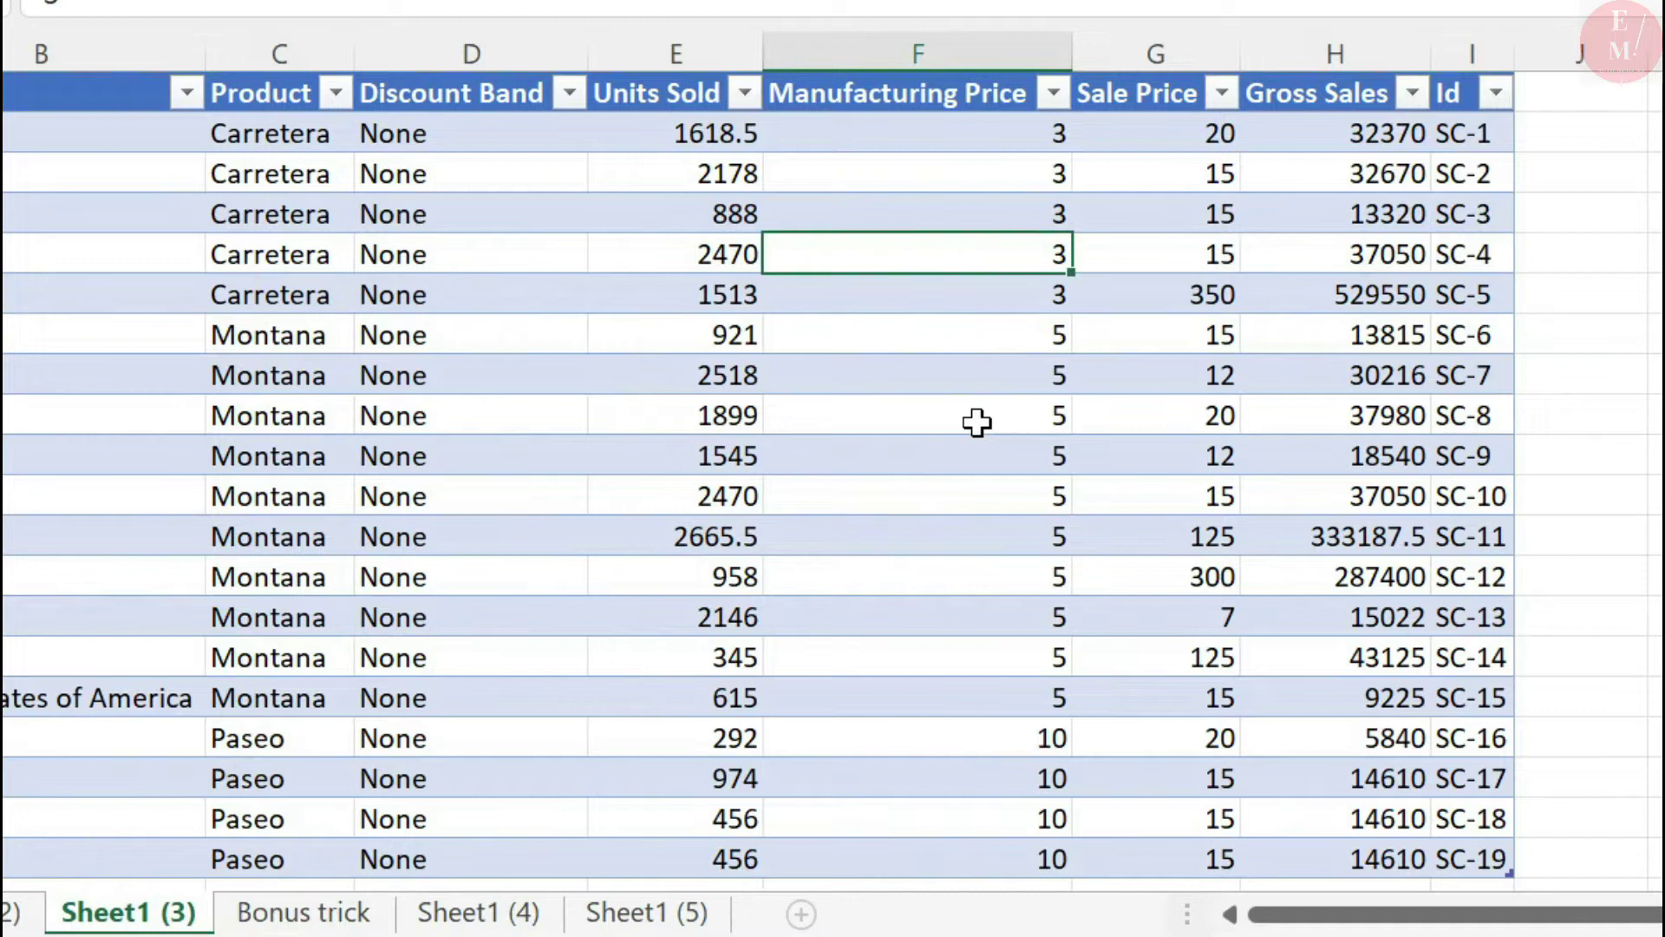
click(709, 252)
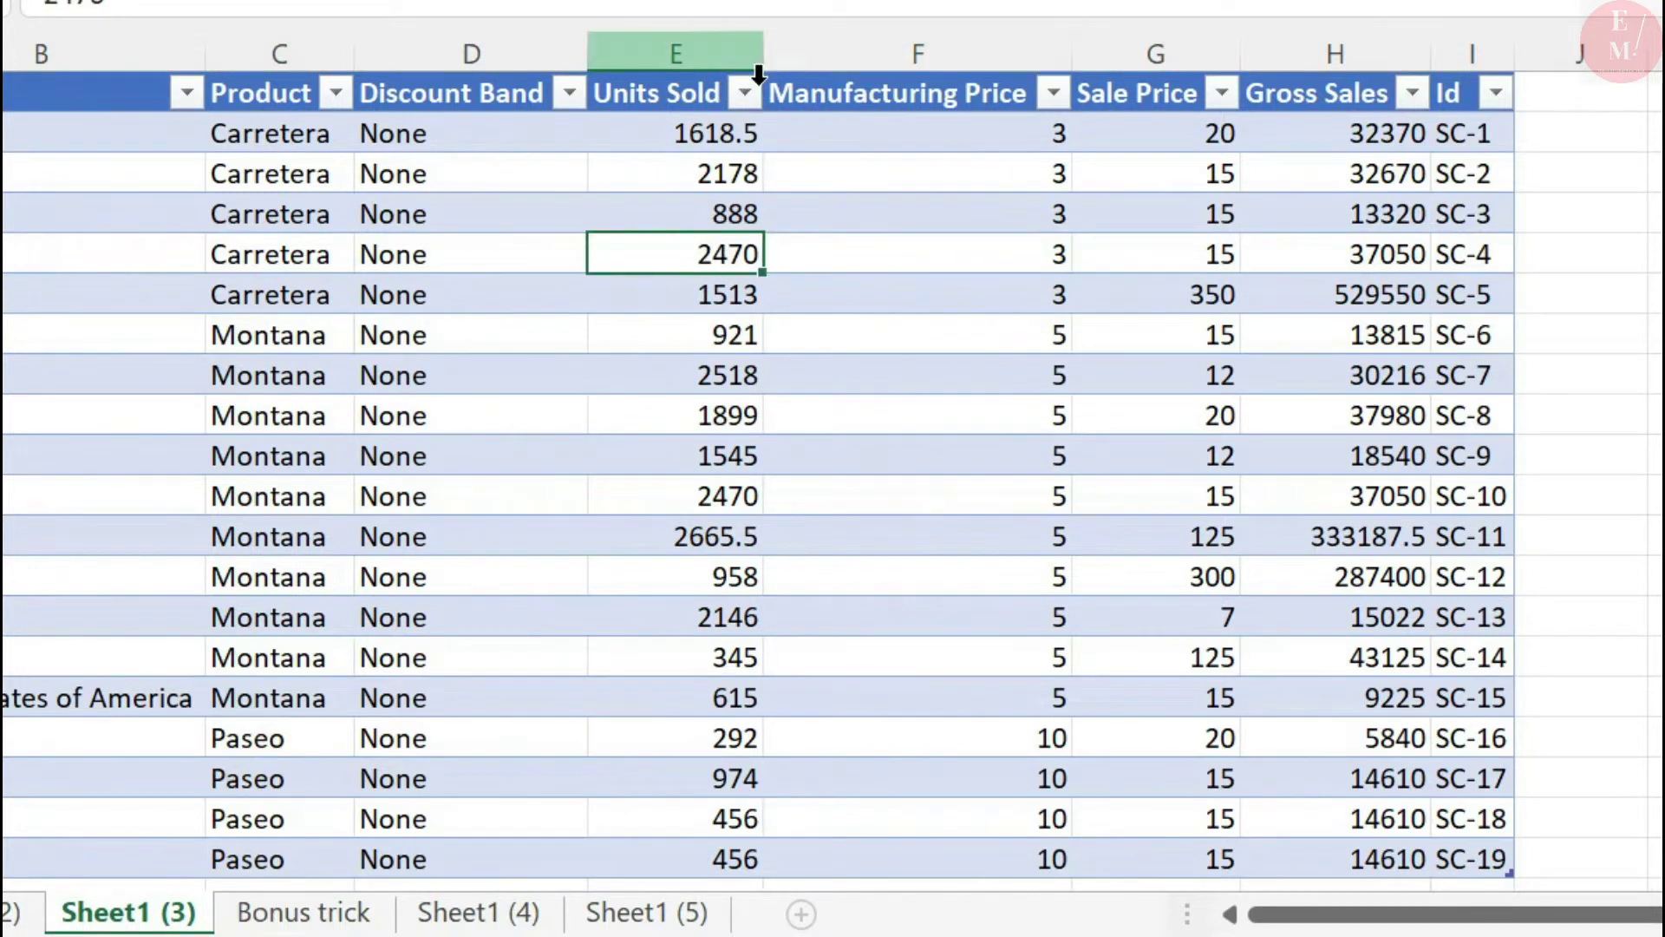
click(727, 74)
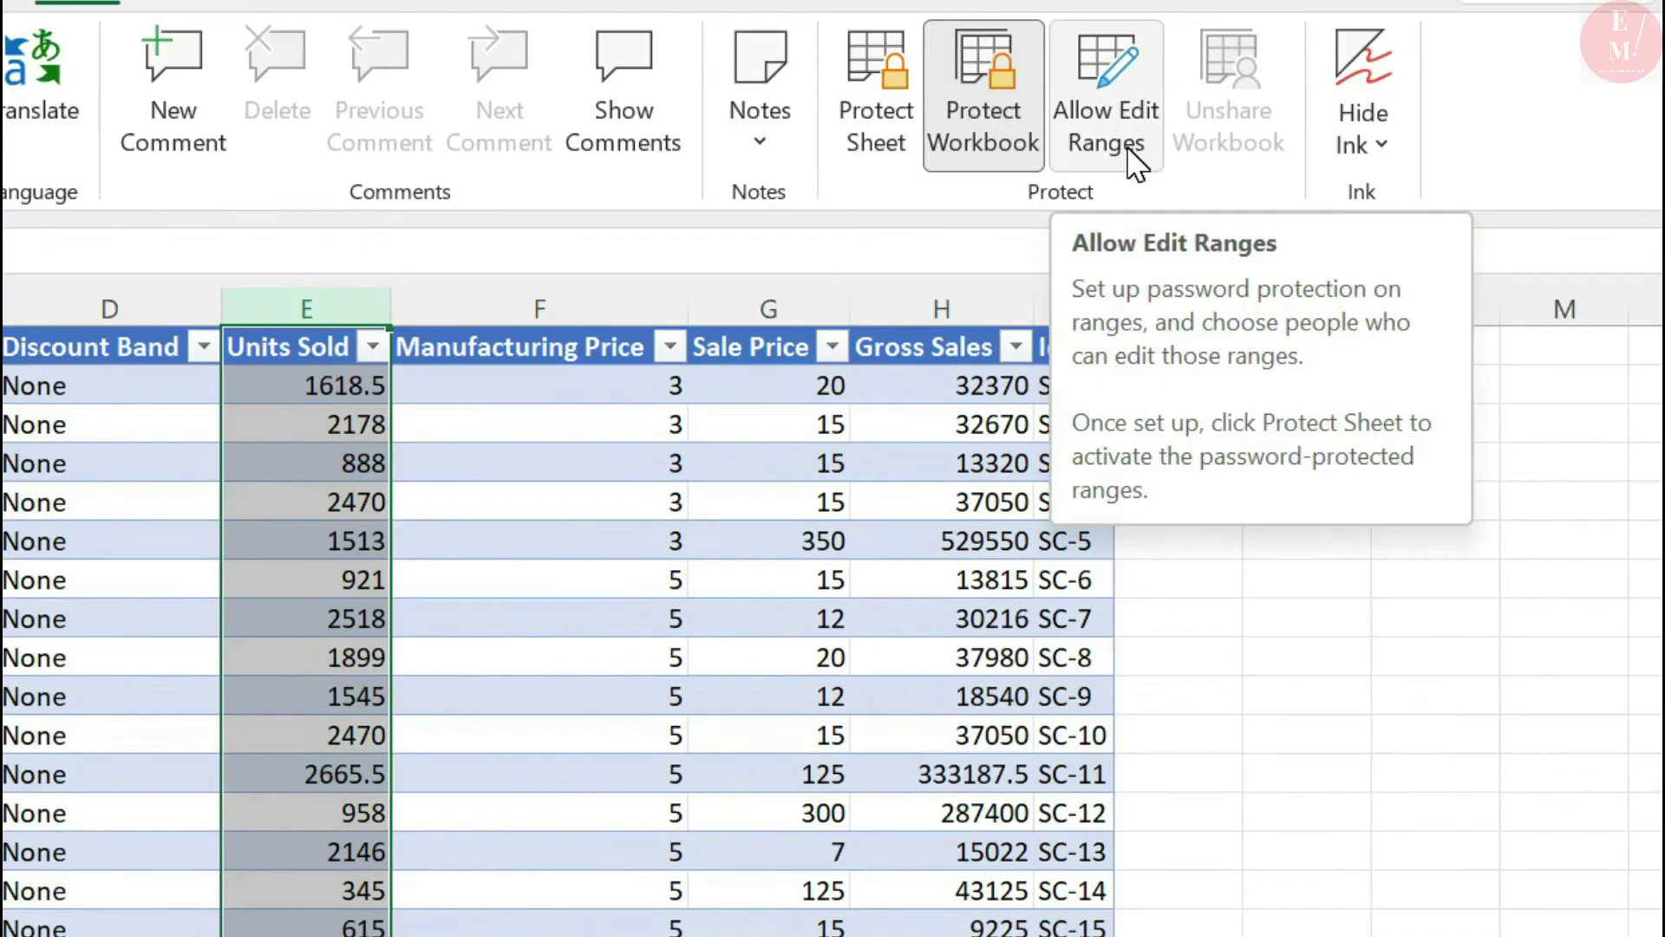
Create a new editable range referring to columns E and G (=E:E,G:G)
click(1131, 156)
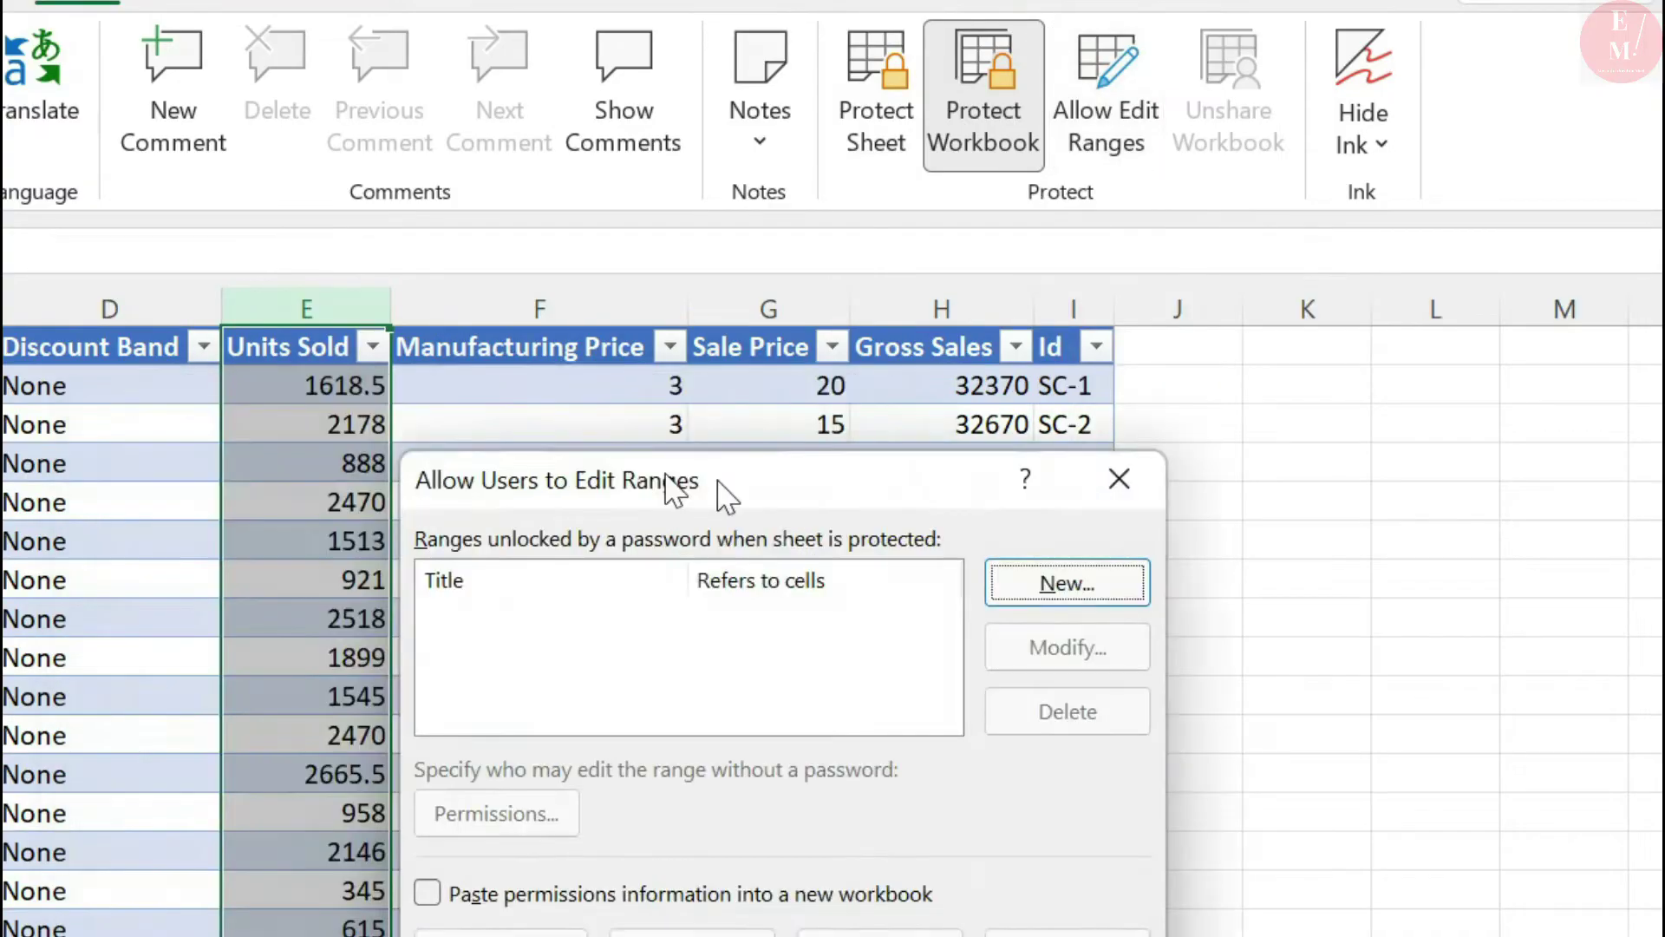
drag(666, 490, 835, 446)
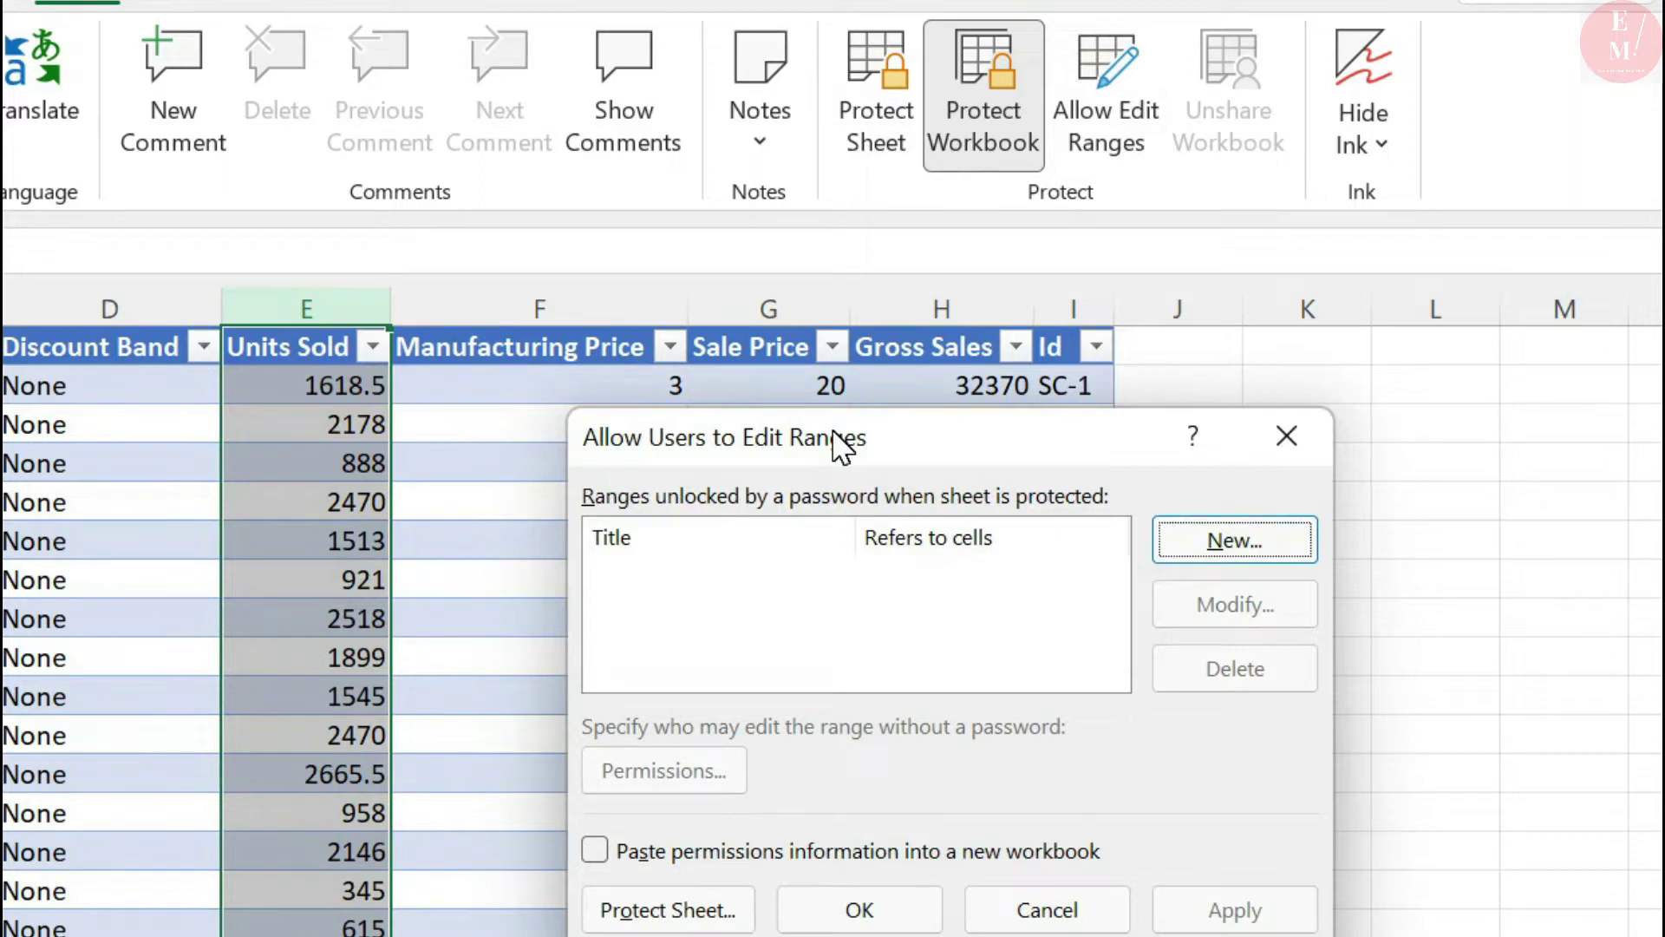
click(1306, 559)
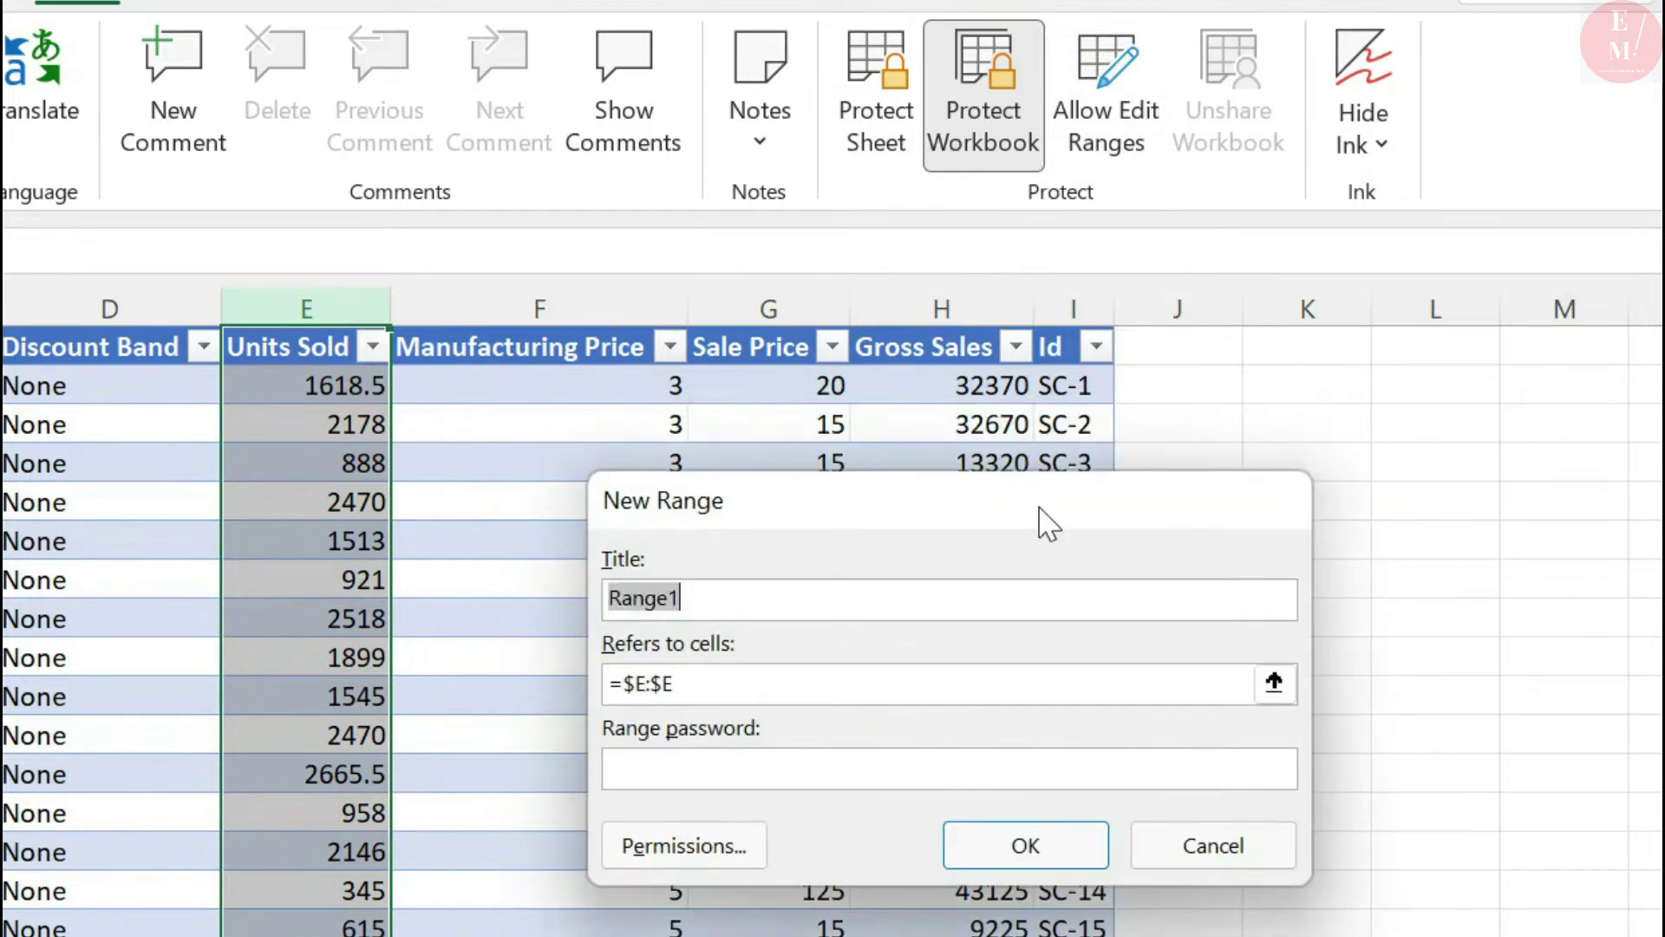
key(Tab)
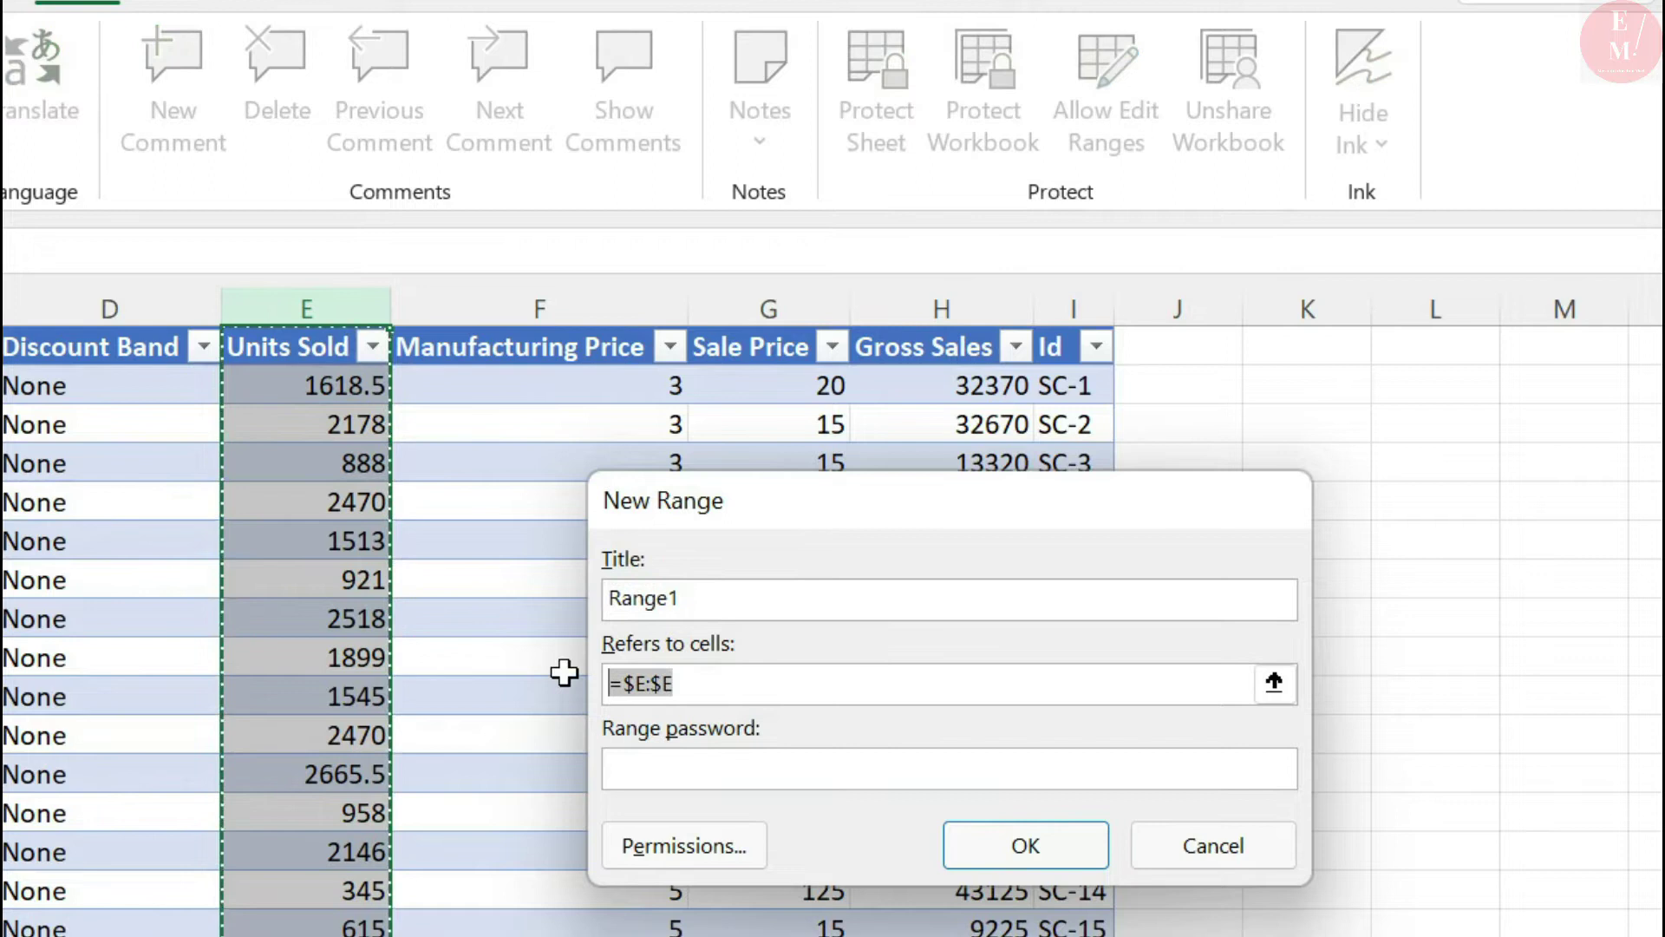
key(BackSpace)
click(370, 351)
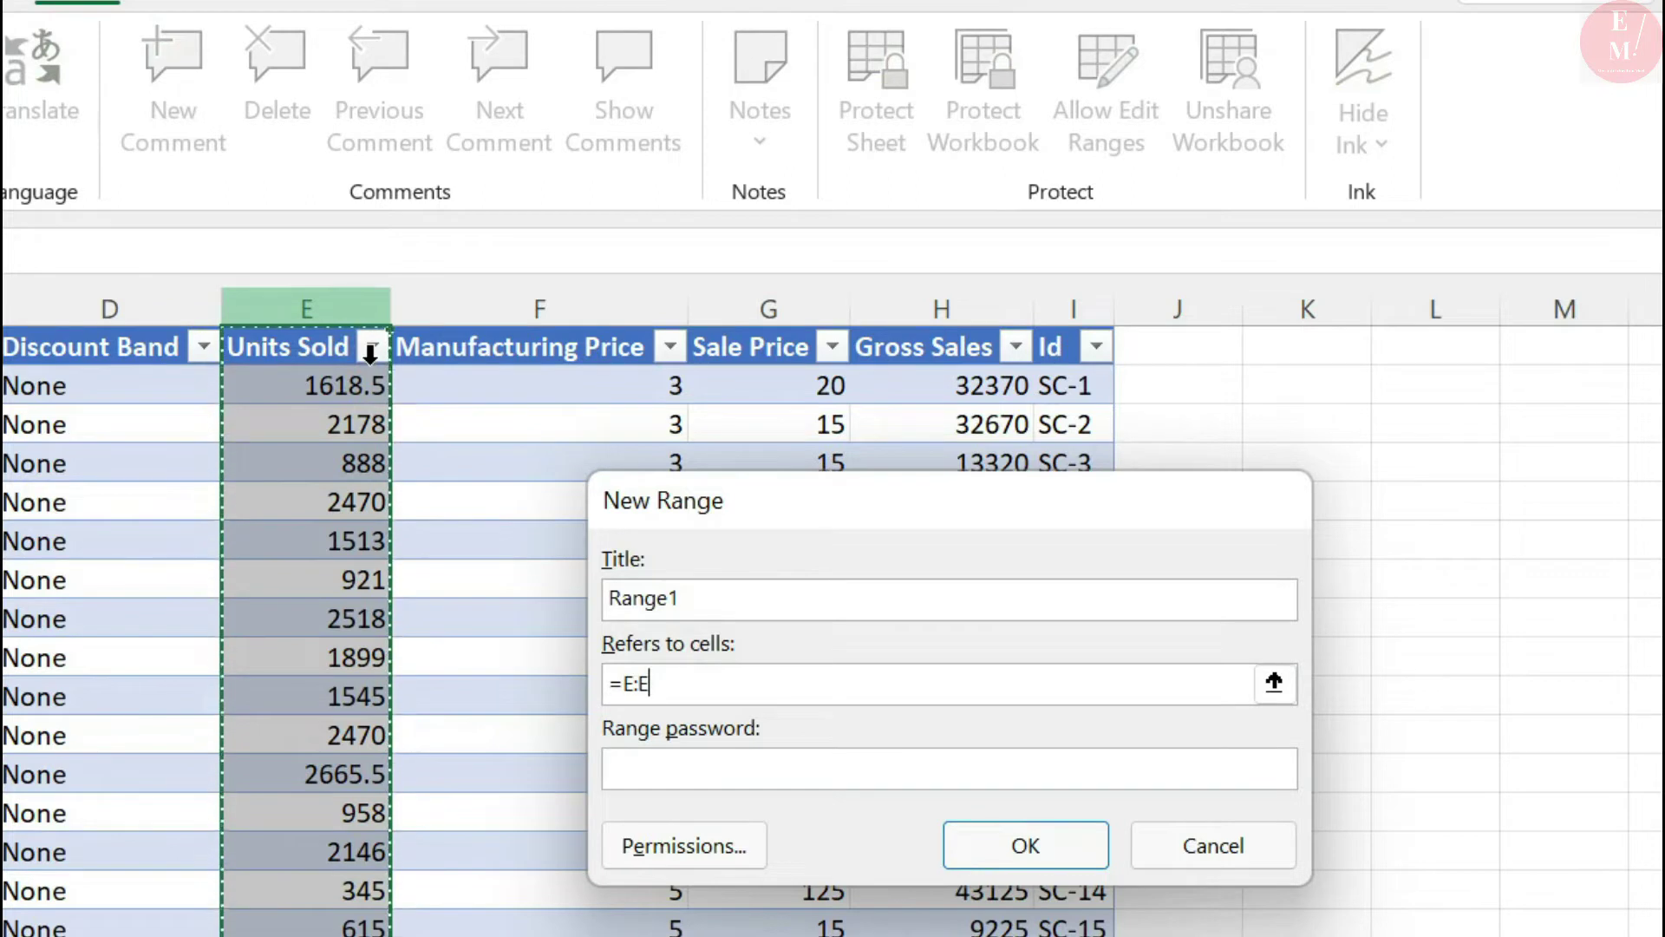
text(,)
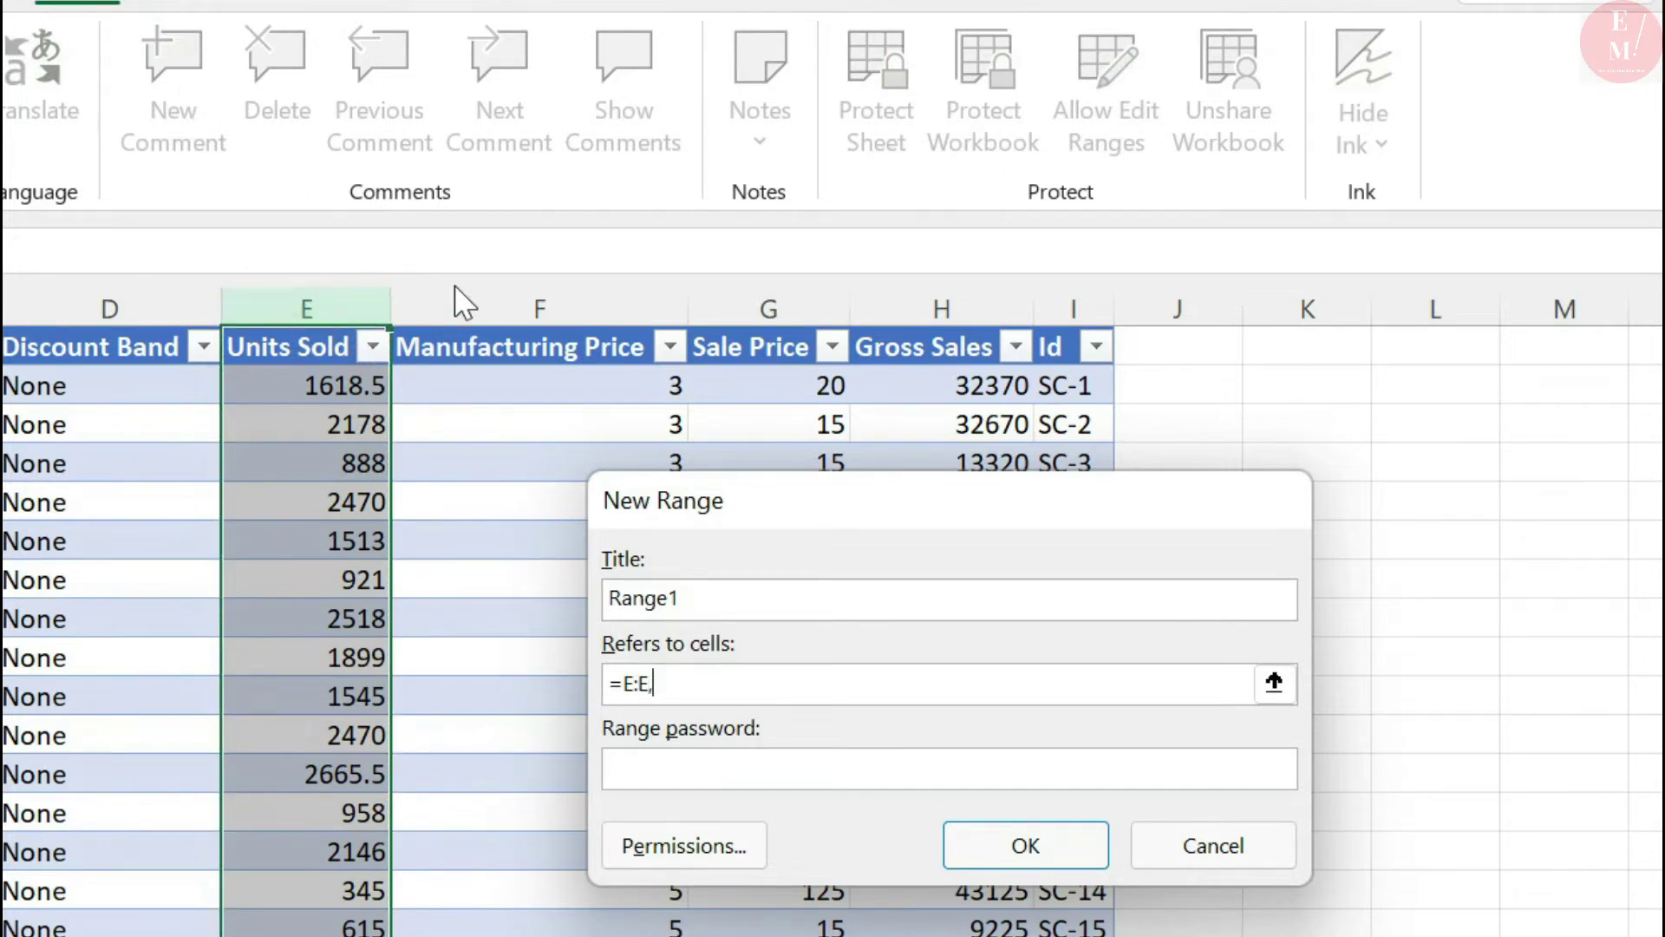
click(792, 345)
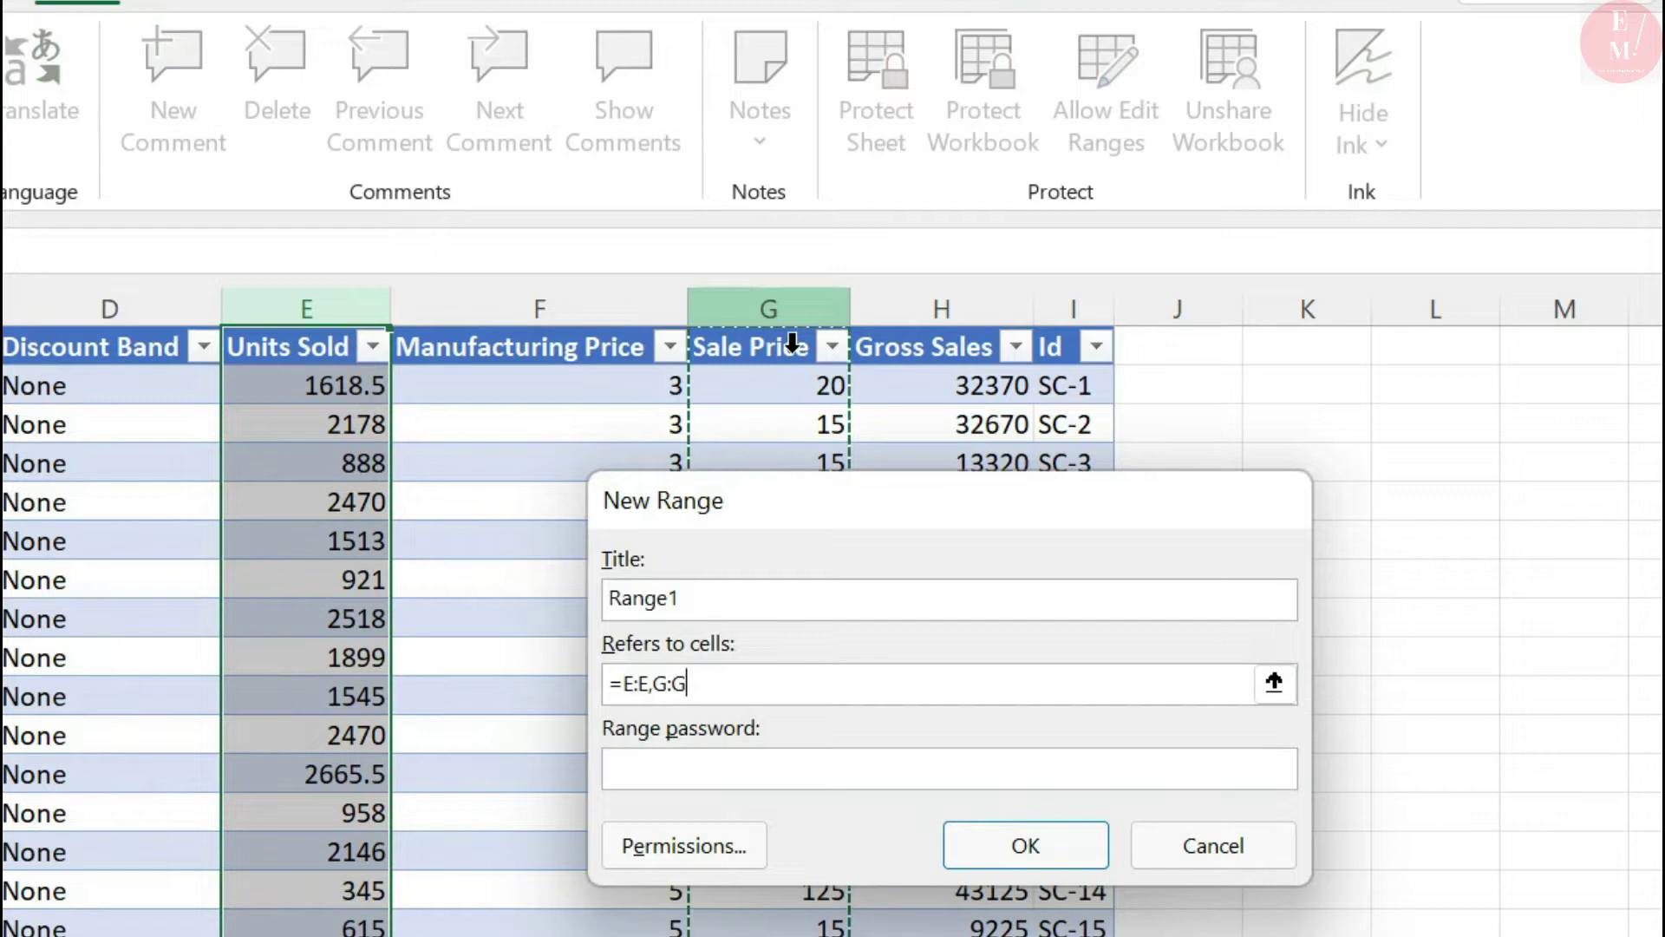
Give Range1 a password, confirm it, and save the range
key(Tab)
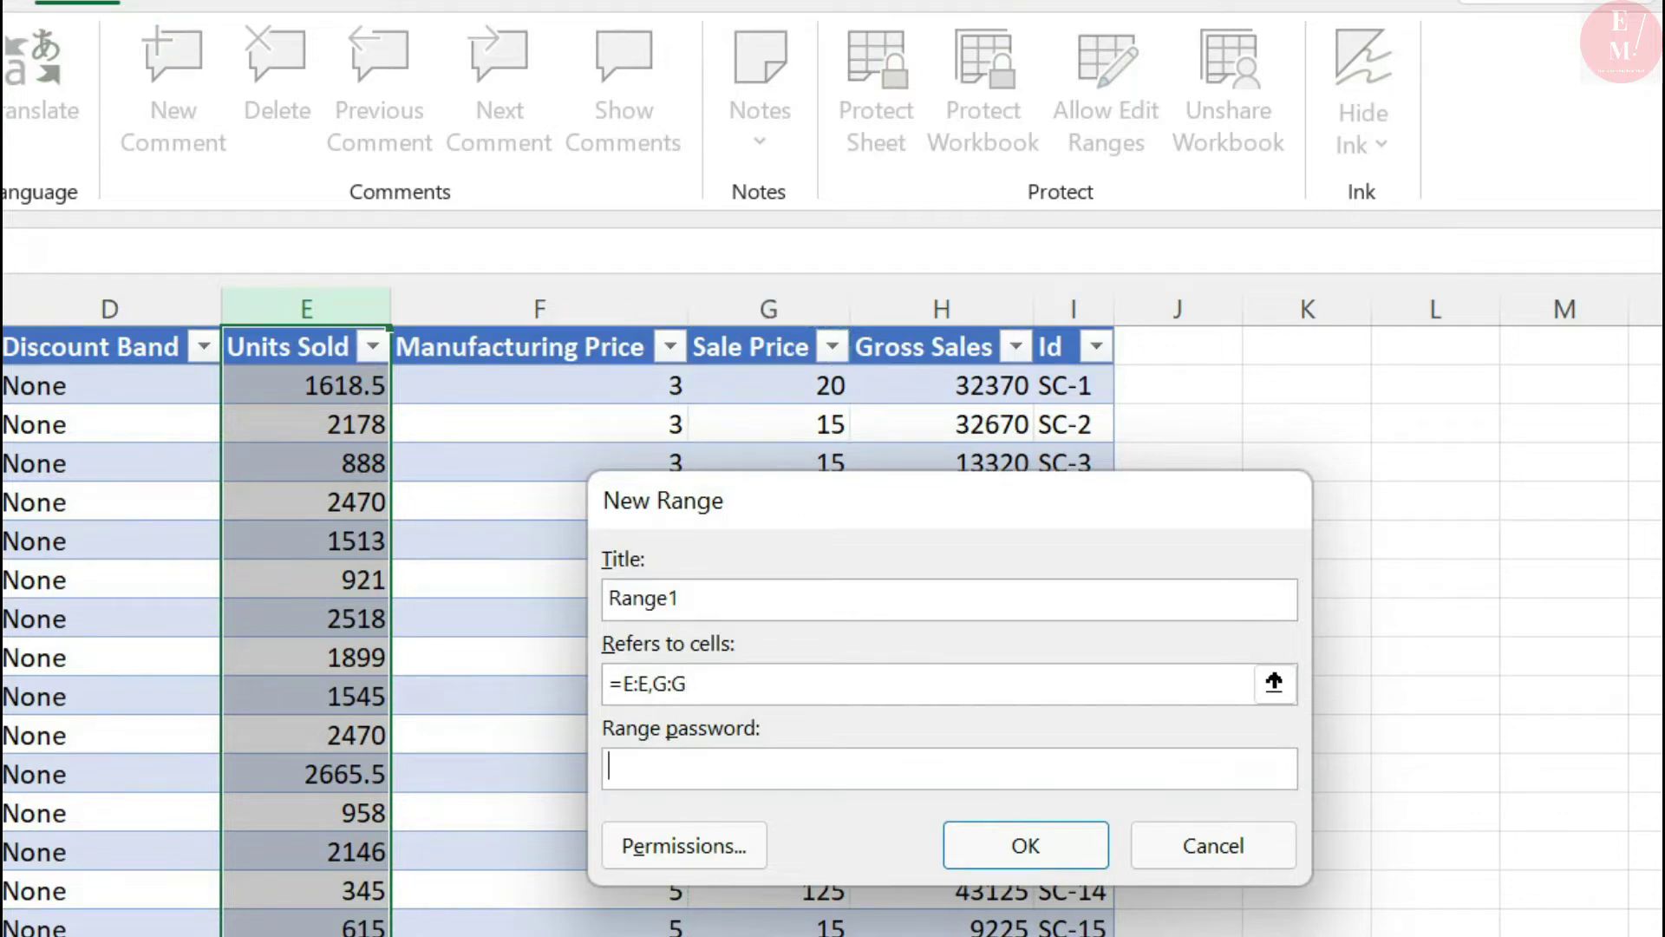
click(966, 847)
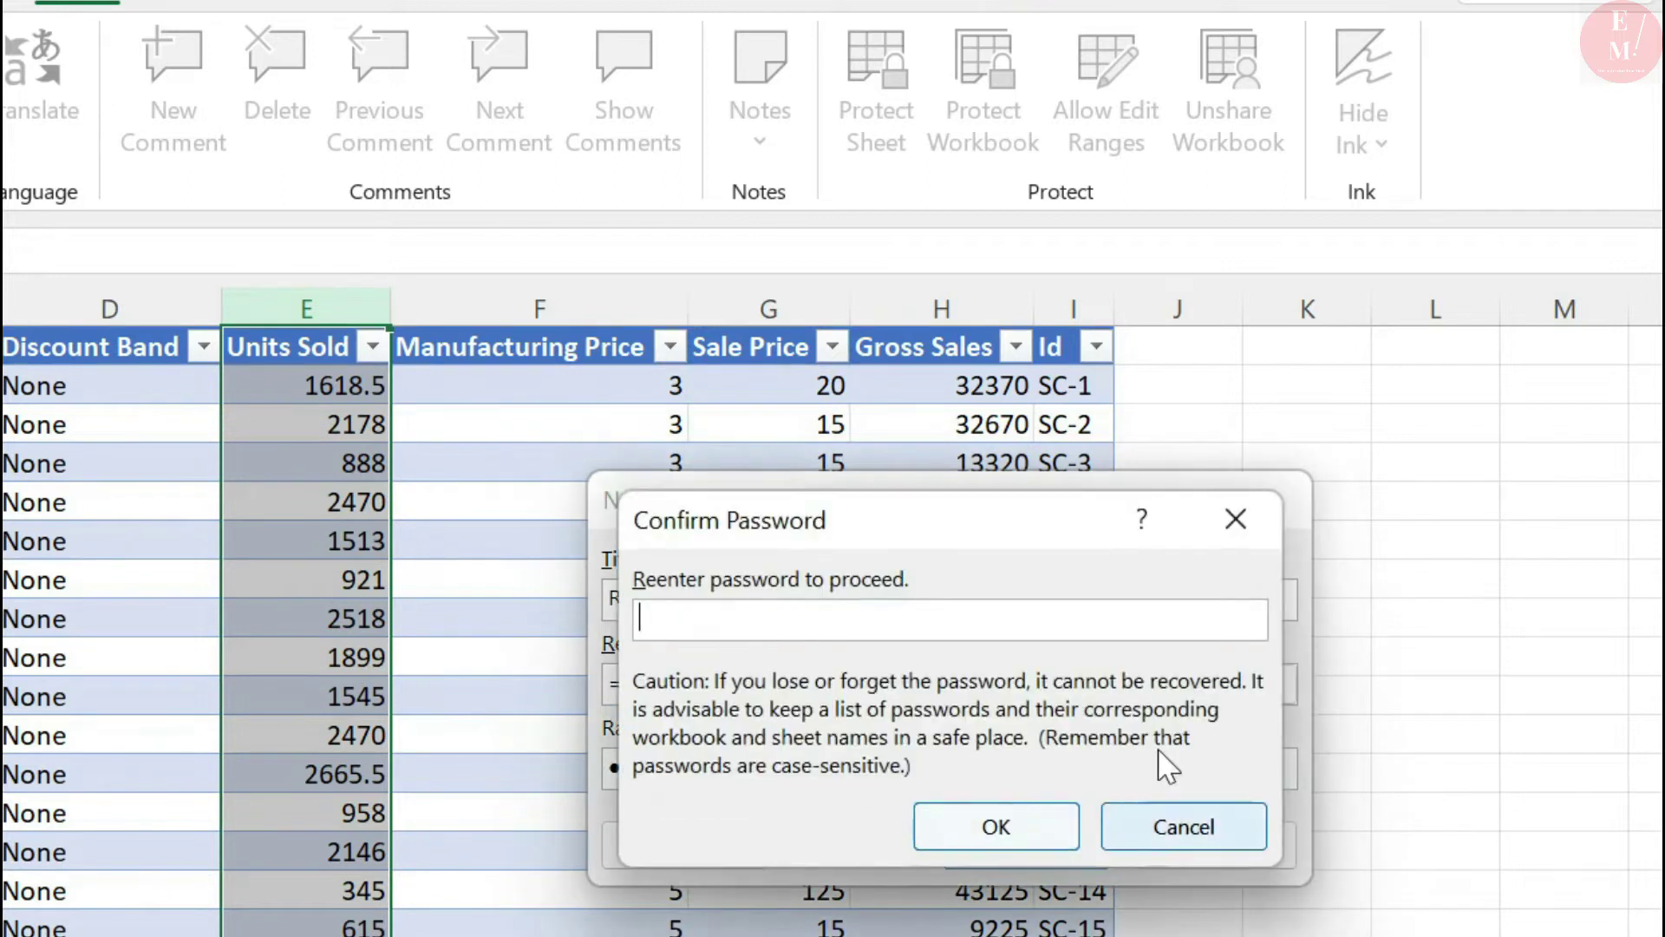
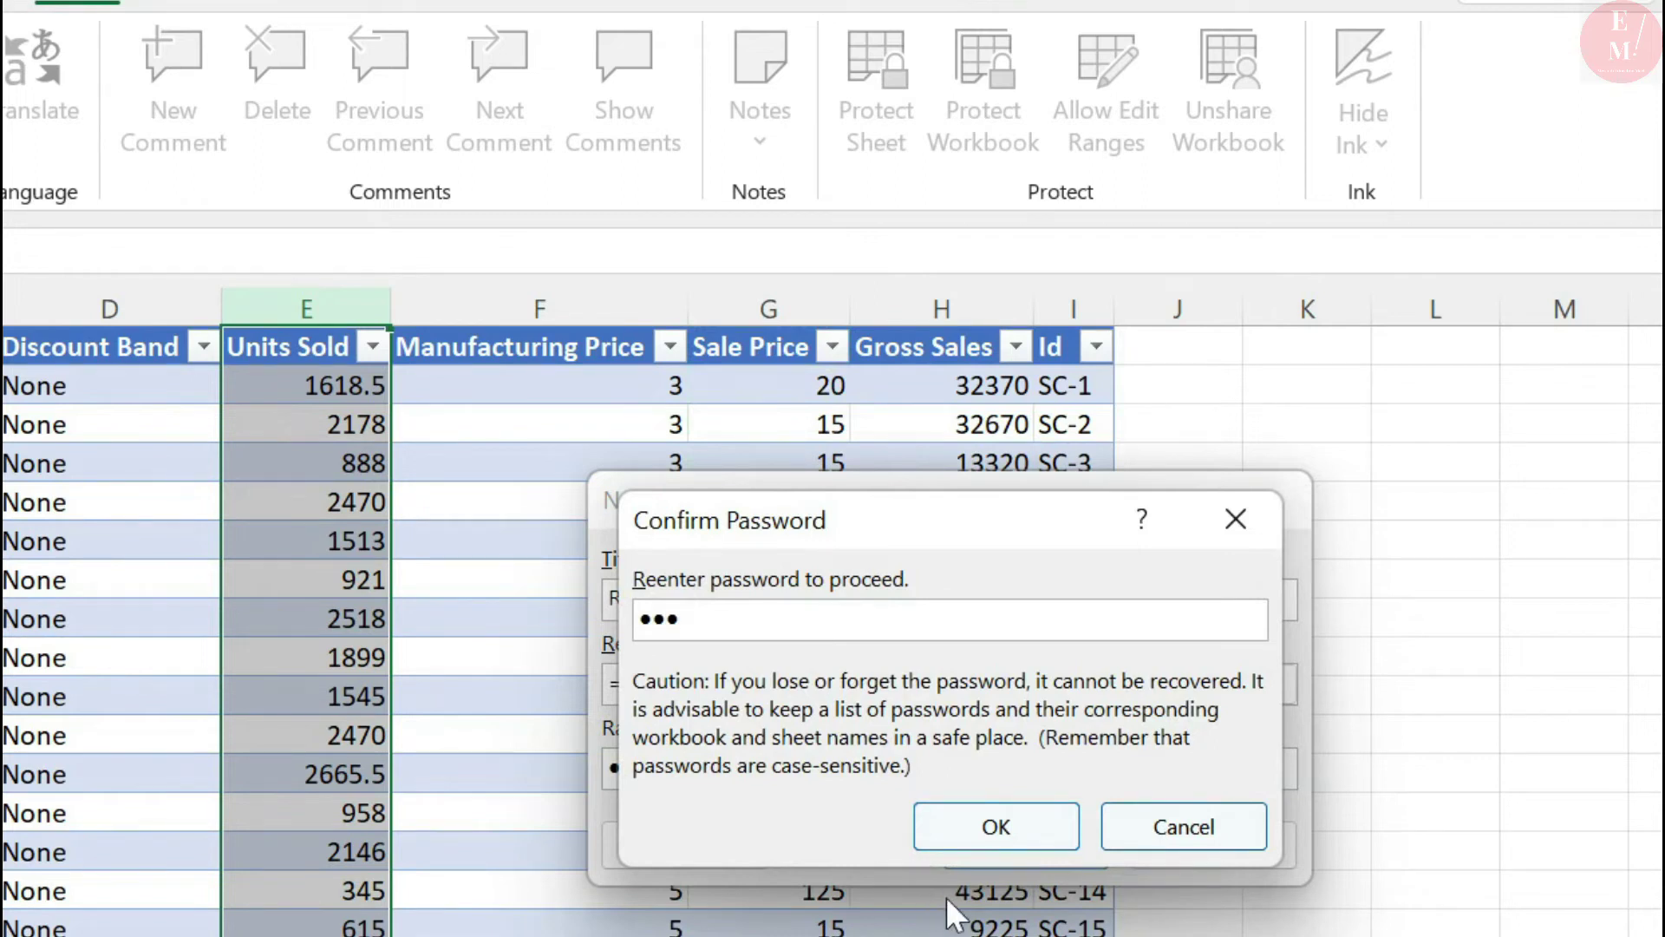
click(1036, 827)
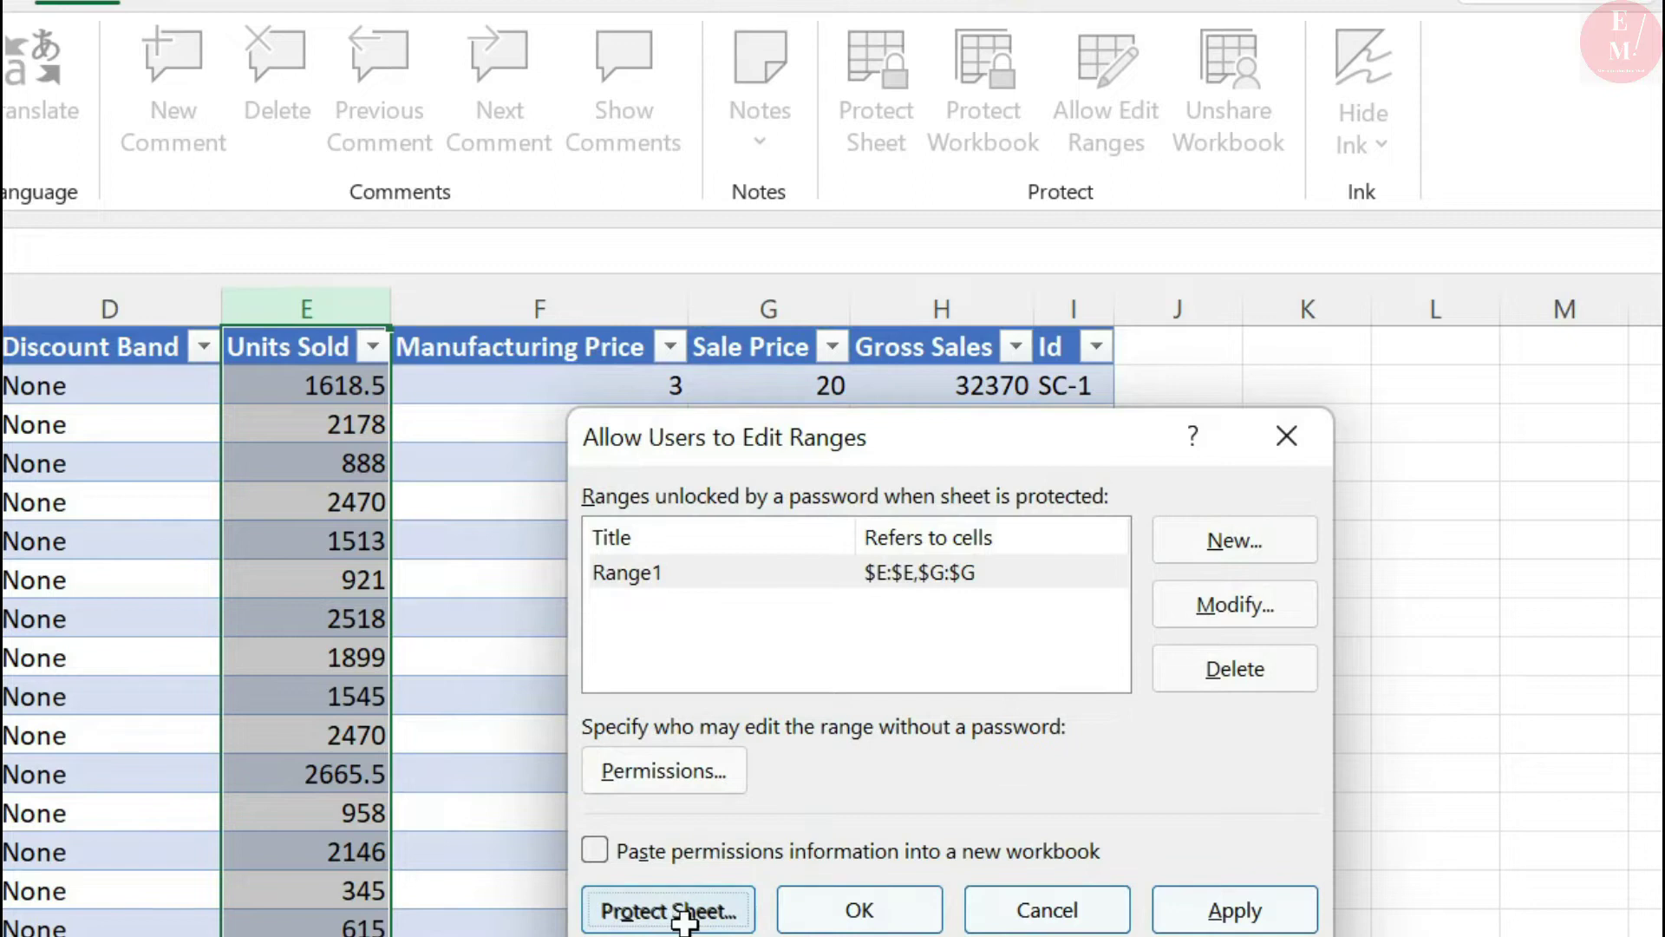
Protect Sheet1 (3) with a password from the Allow Edit Ranges dialog, re-entering it to confirm
click(675, 910)
key(Return)
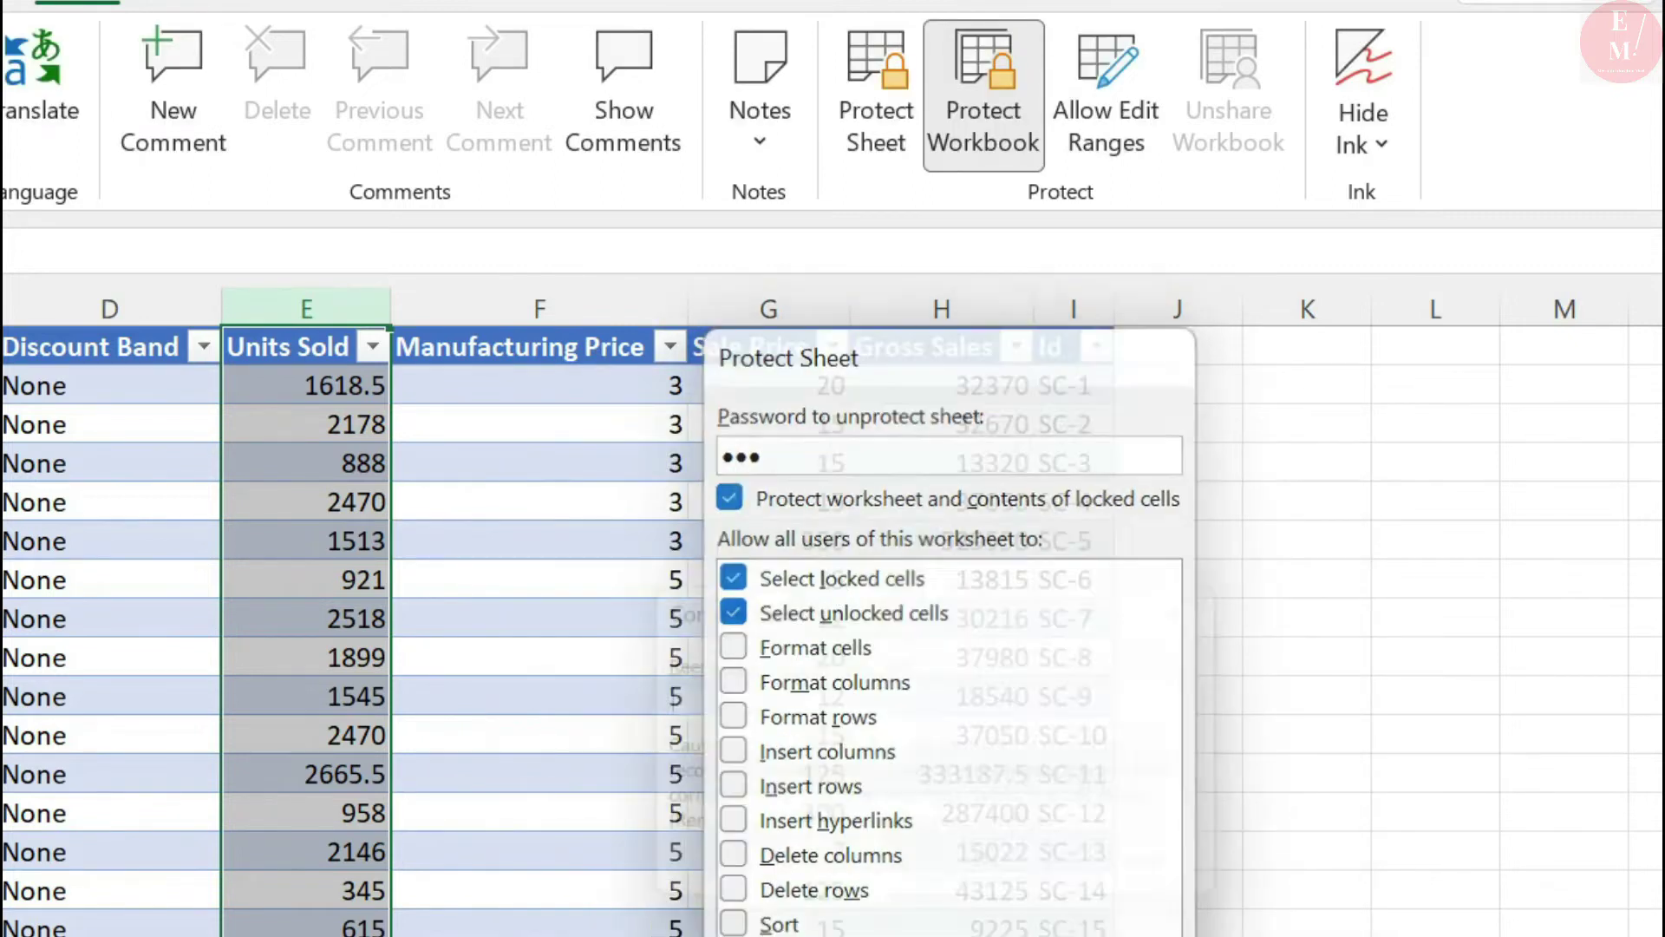
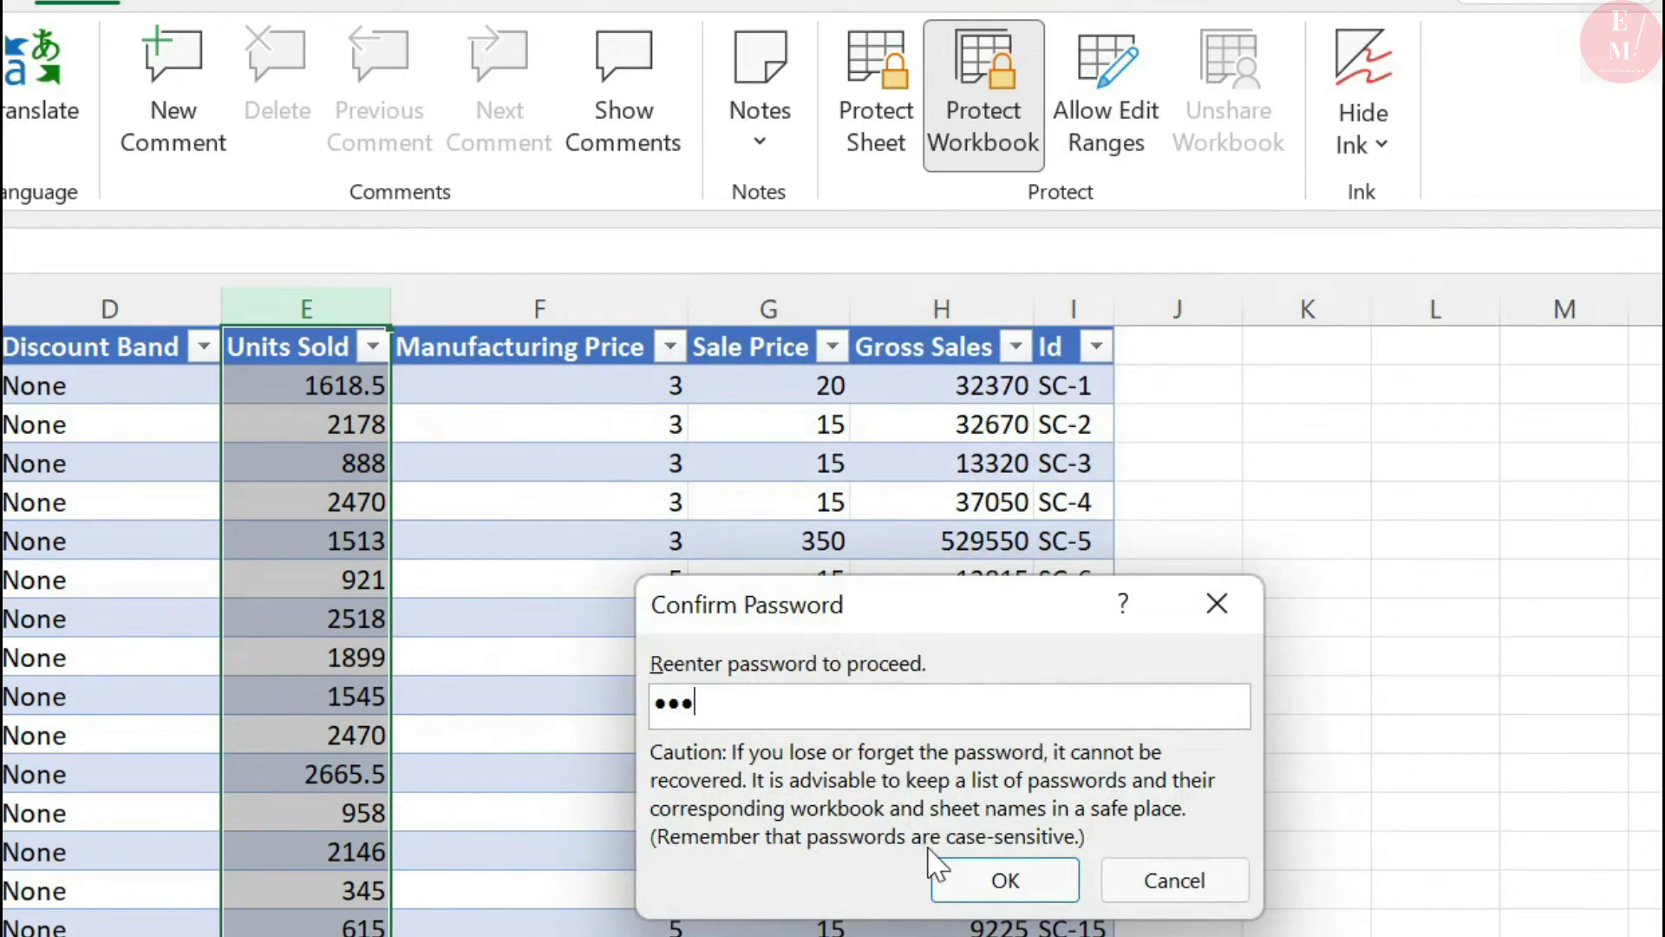
click(935, 863)
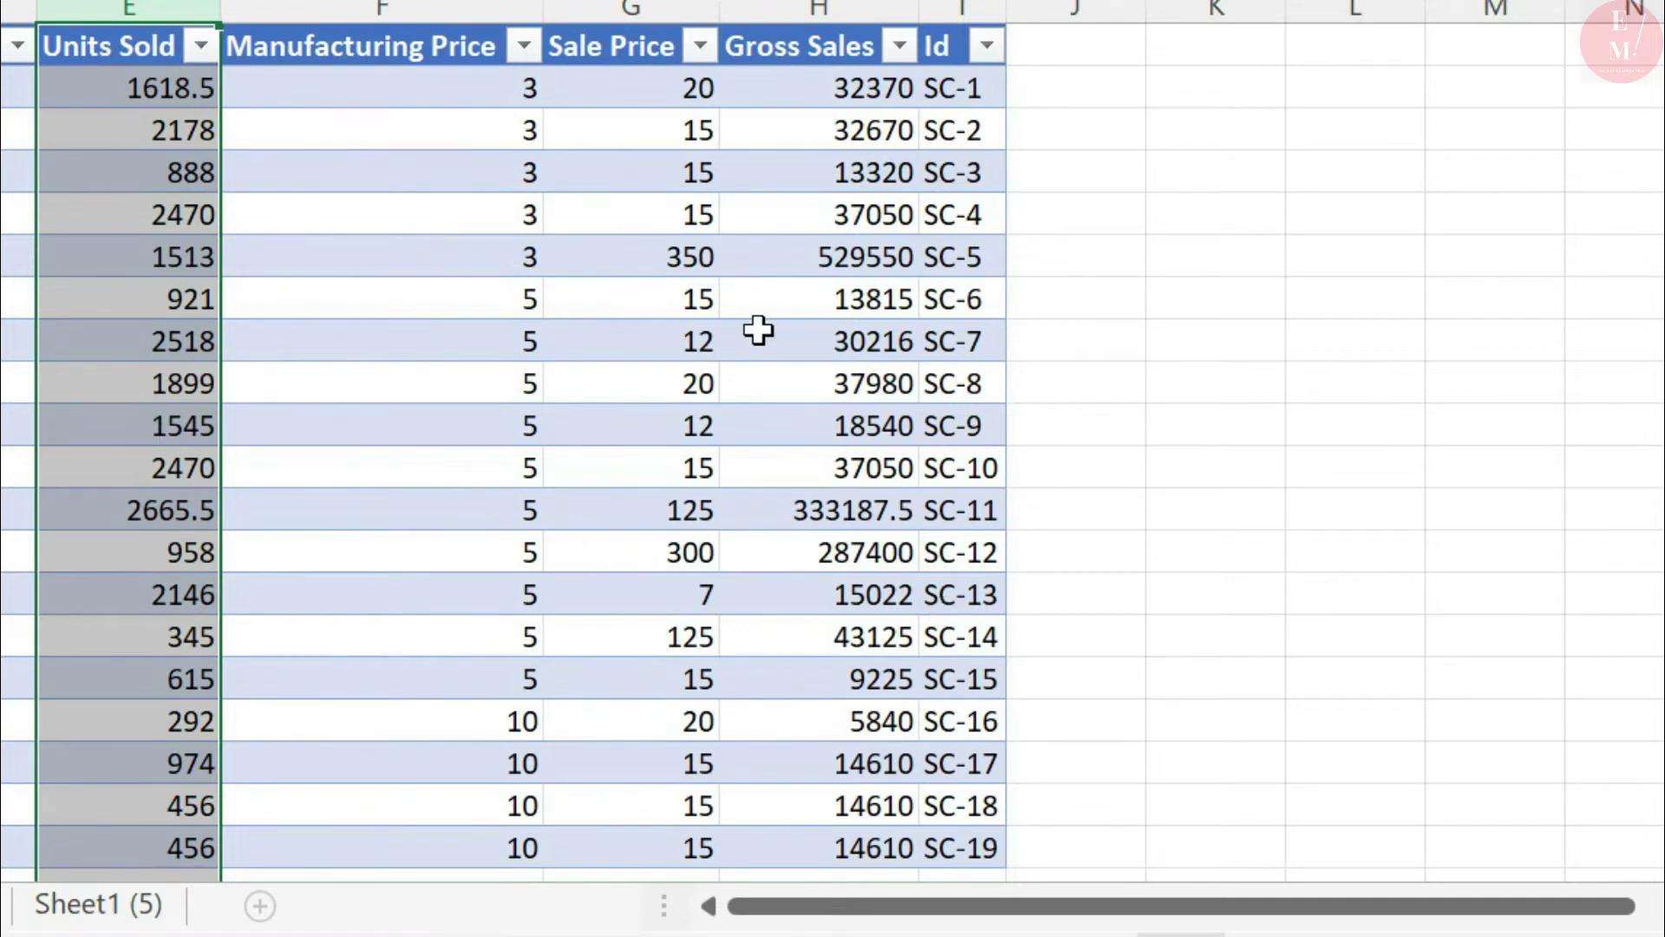
Unlock Range1 with its password and replace the SC-5 Units Sold value 1513 with 6799
click(215, 303)
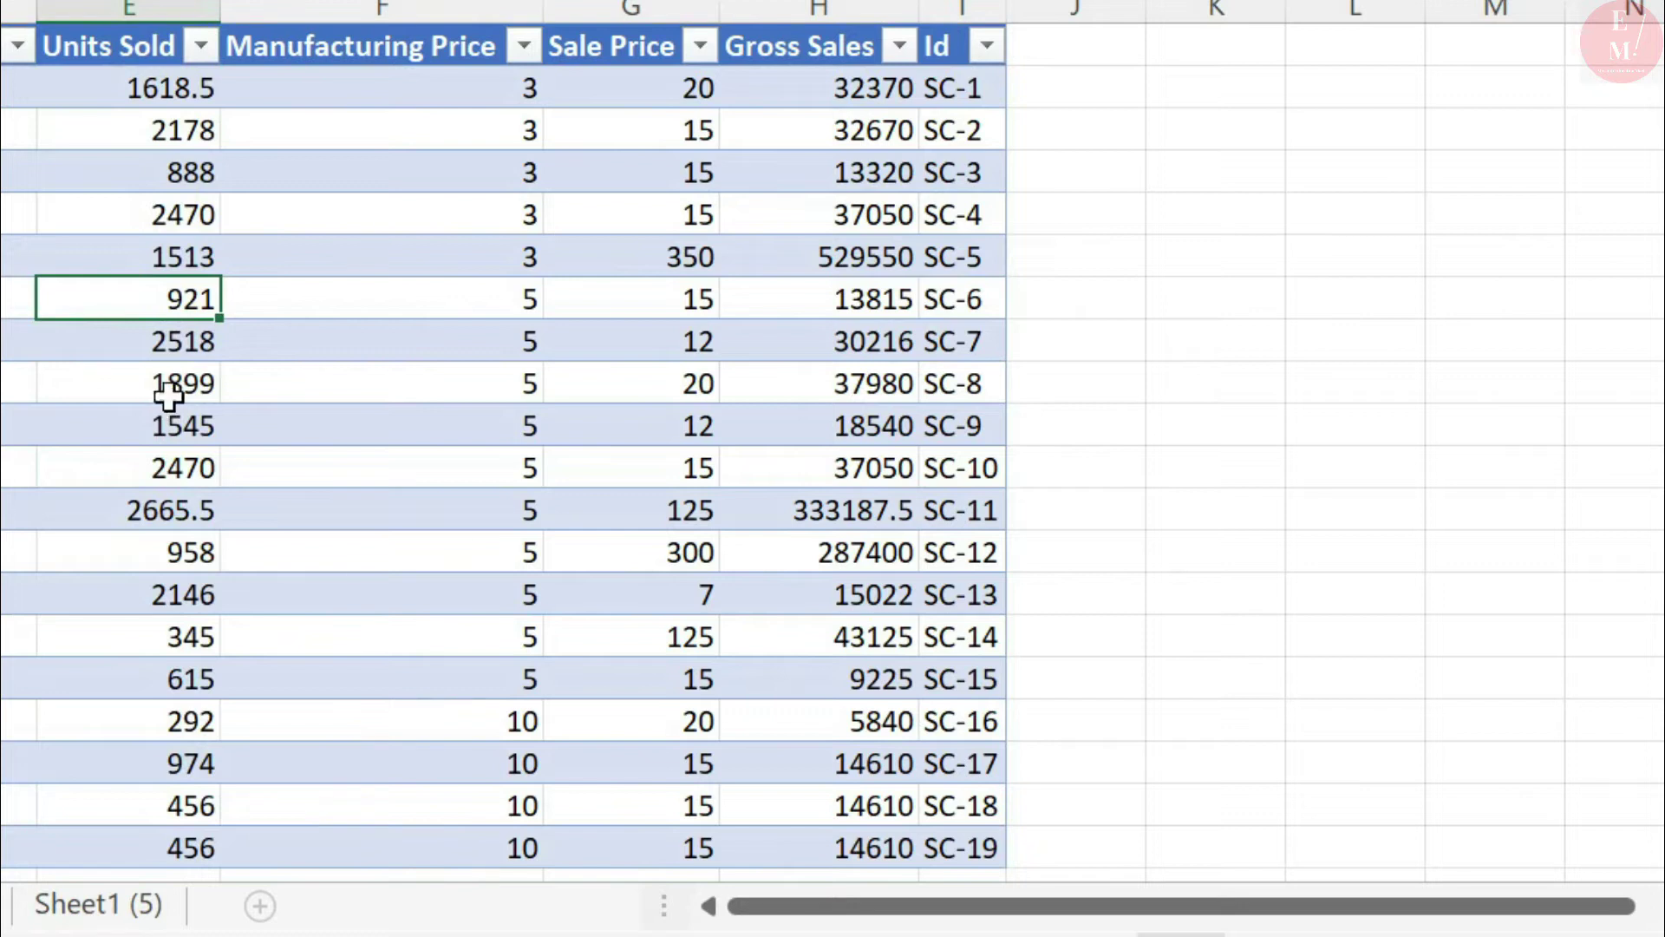
click(180, 265)
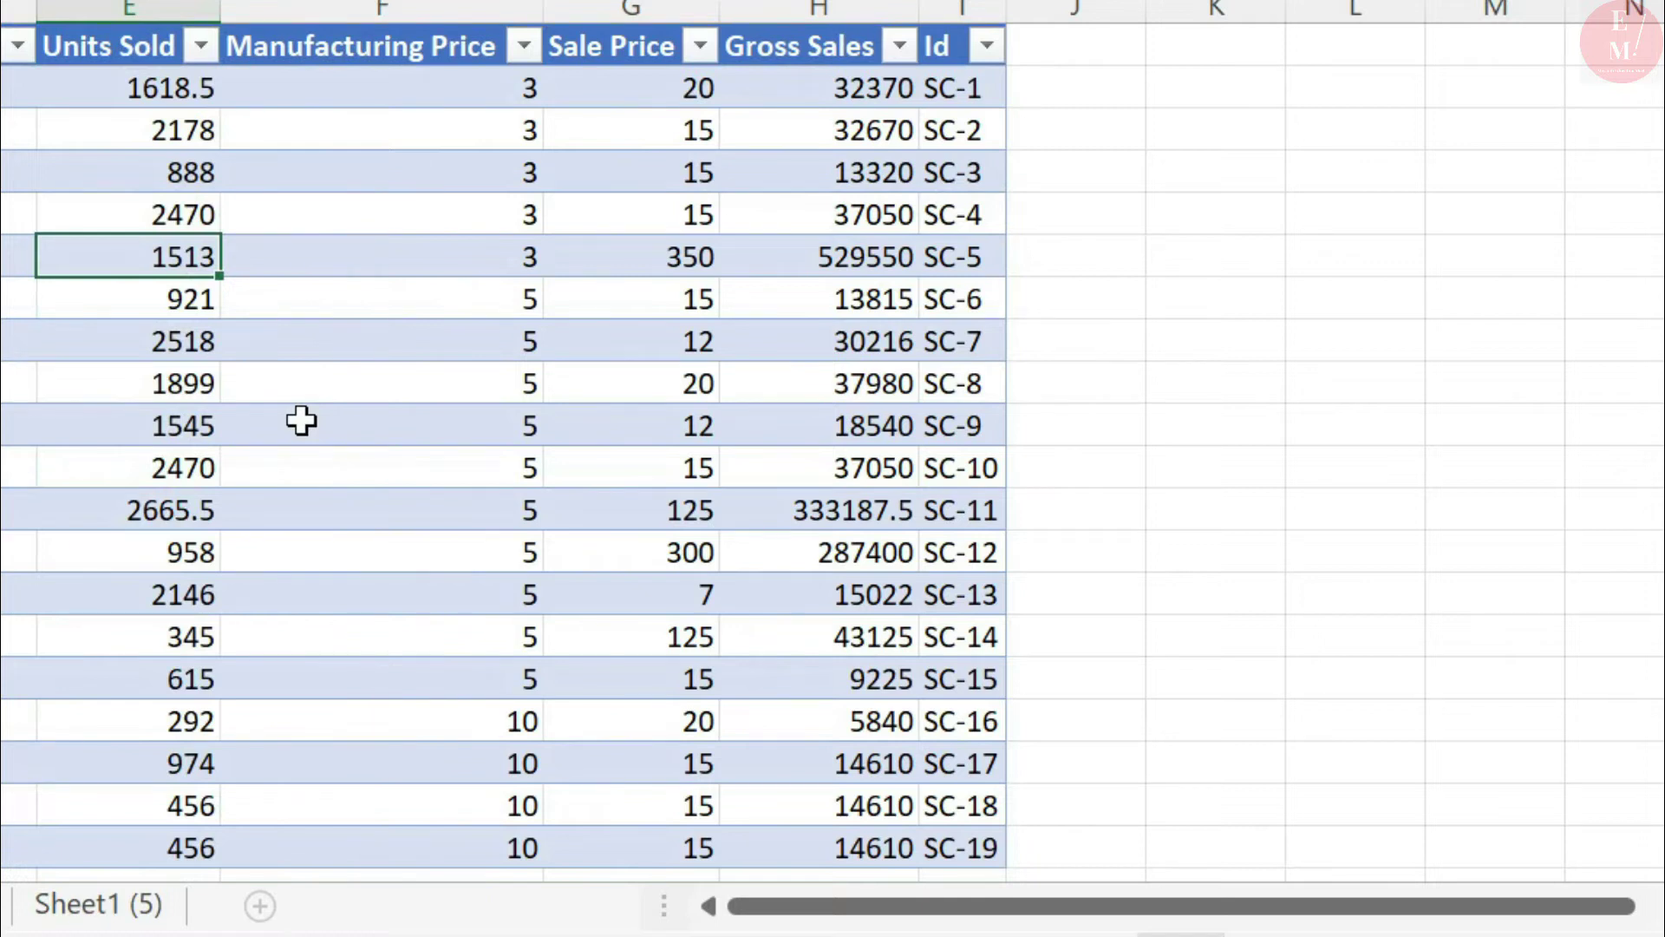
key(Delete)
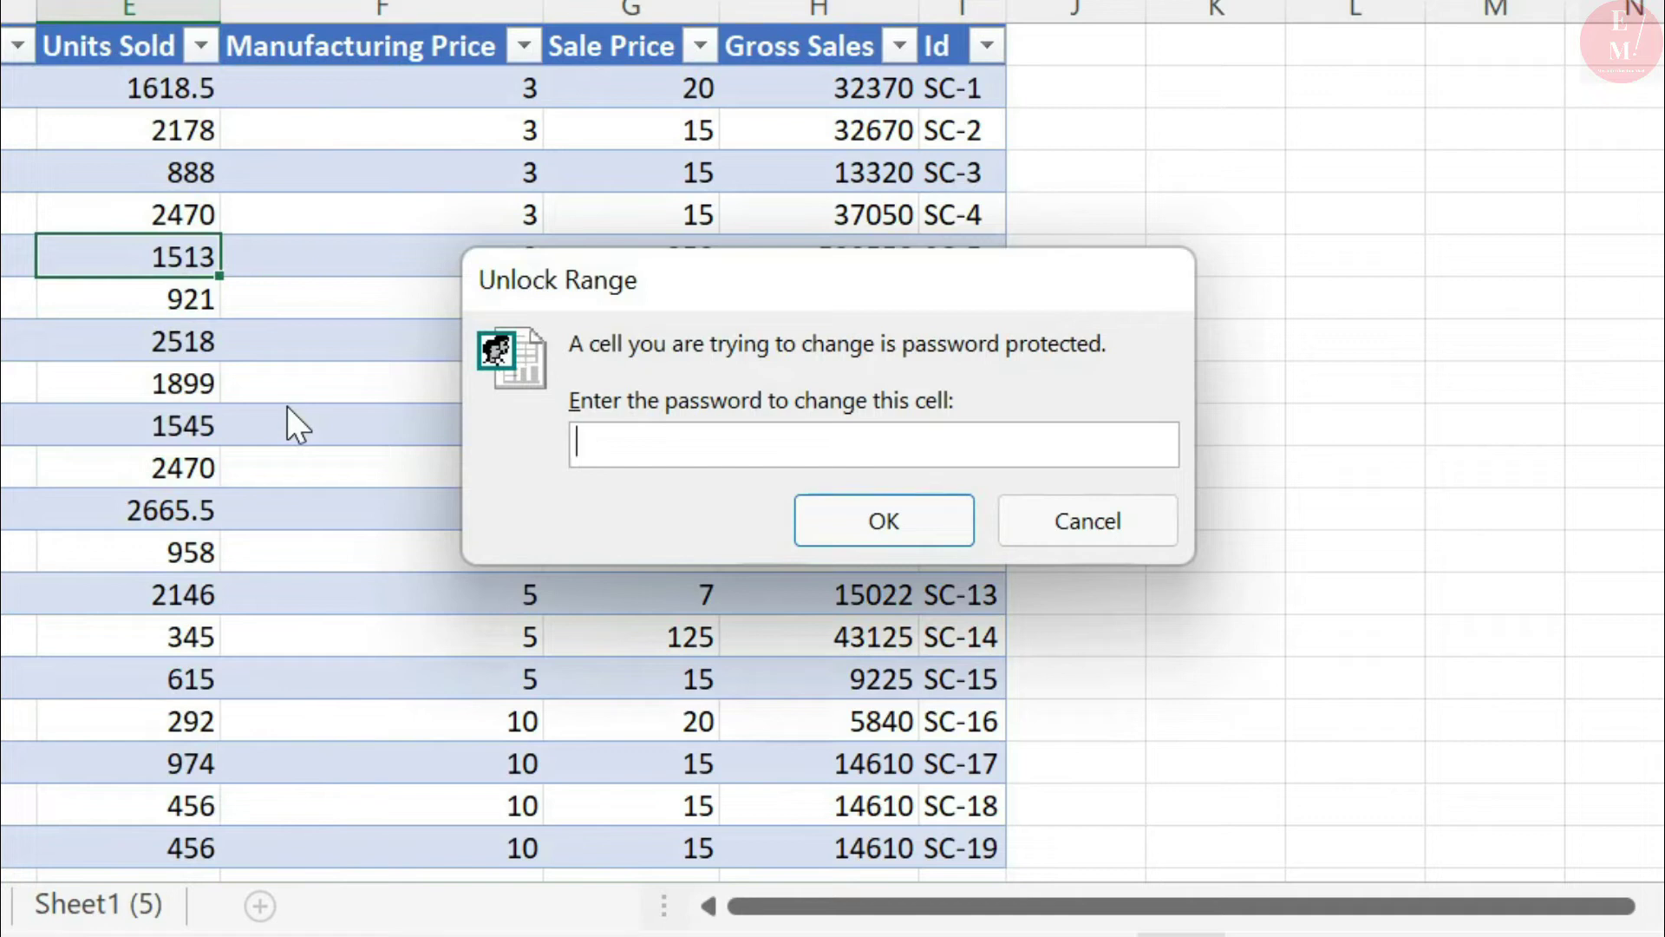
key(Return)
key(Return)
click(420, 321)
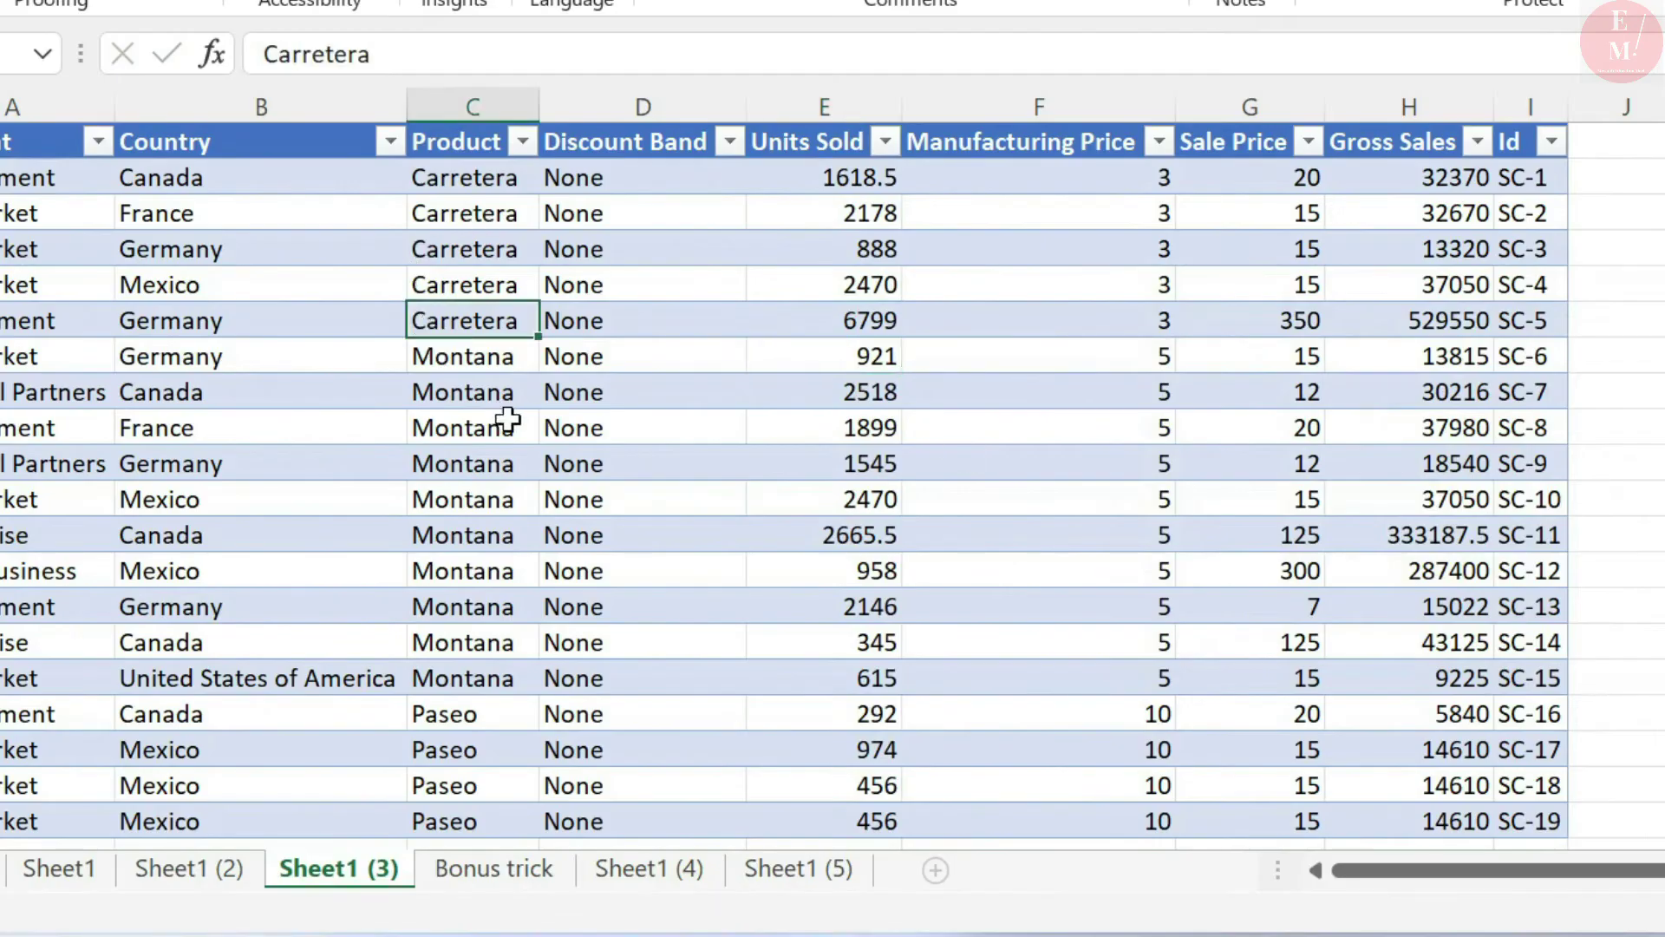
key(Delete)
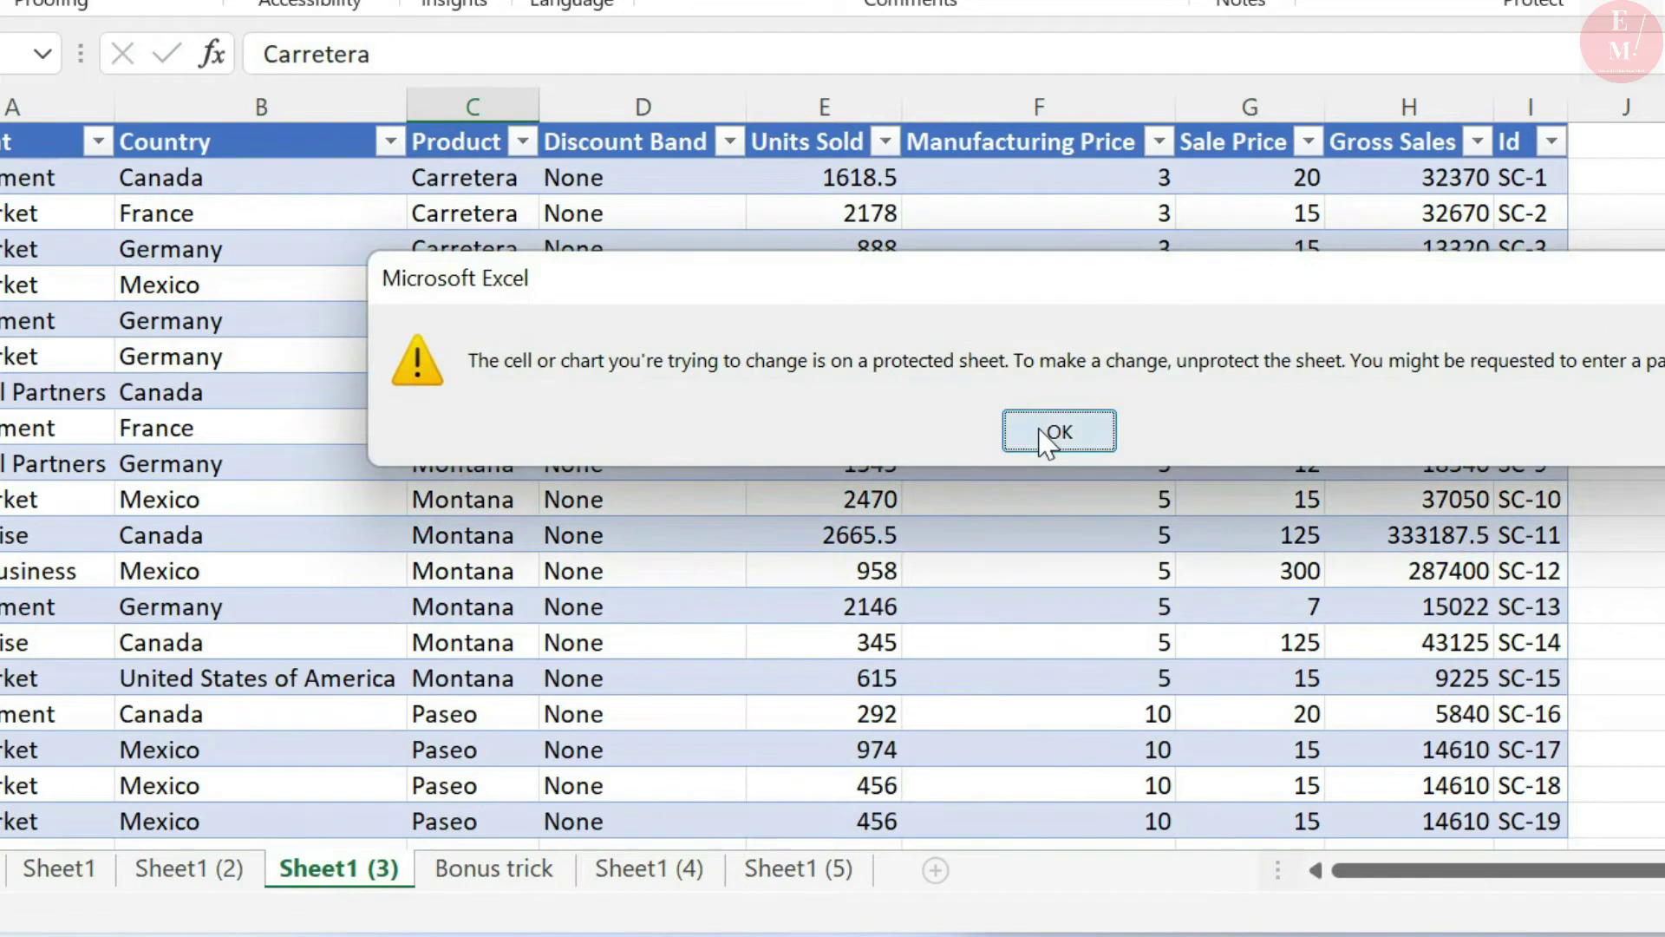
click(1054, 432)
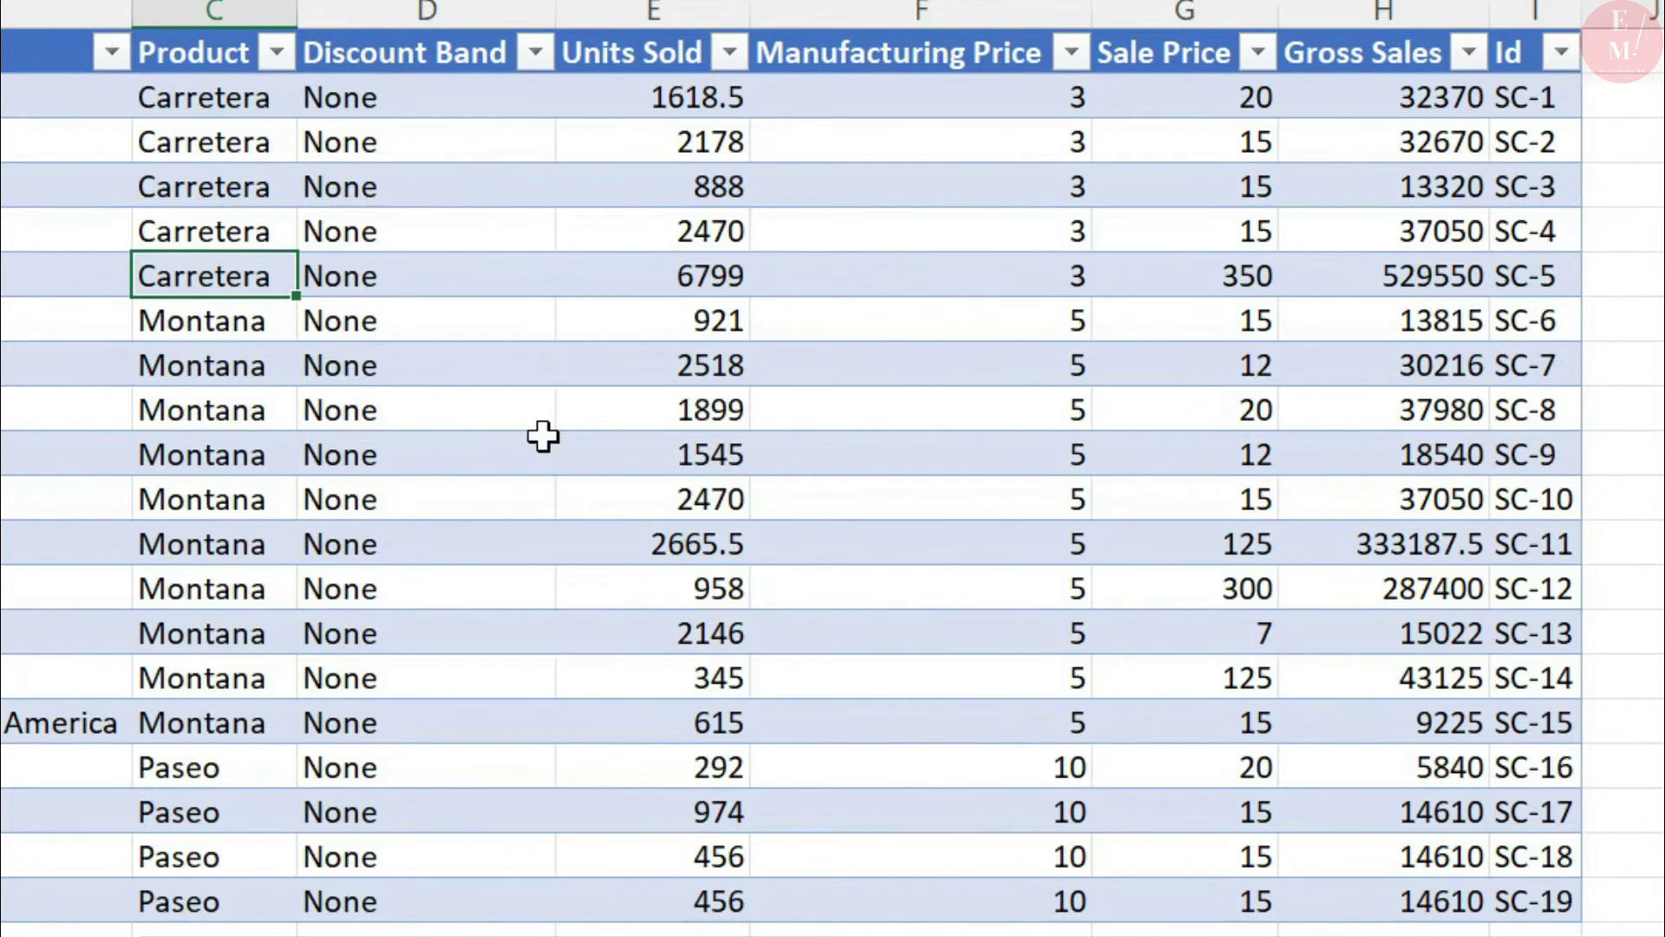
click(543, 429)
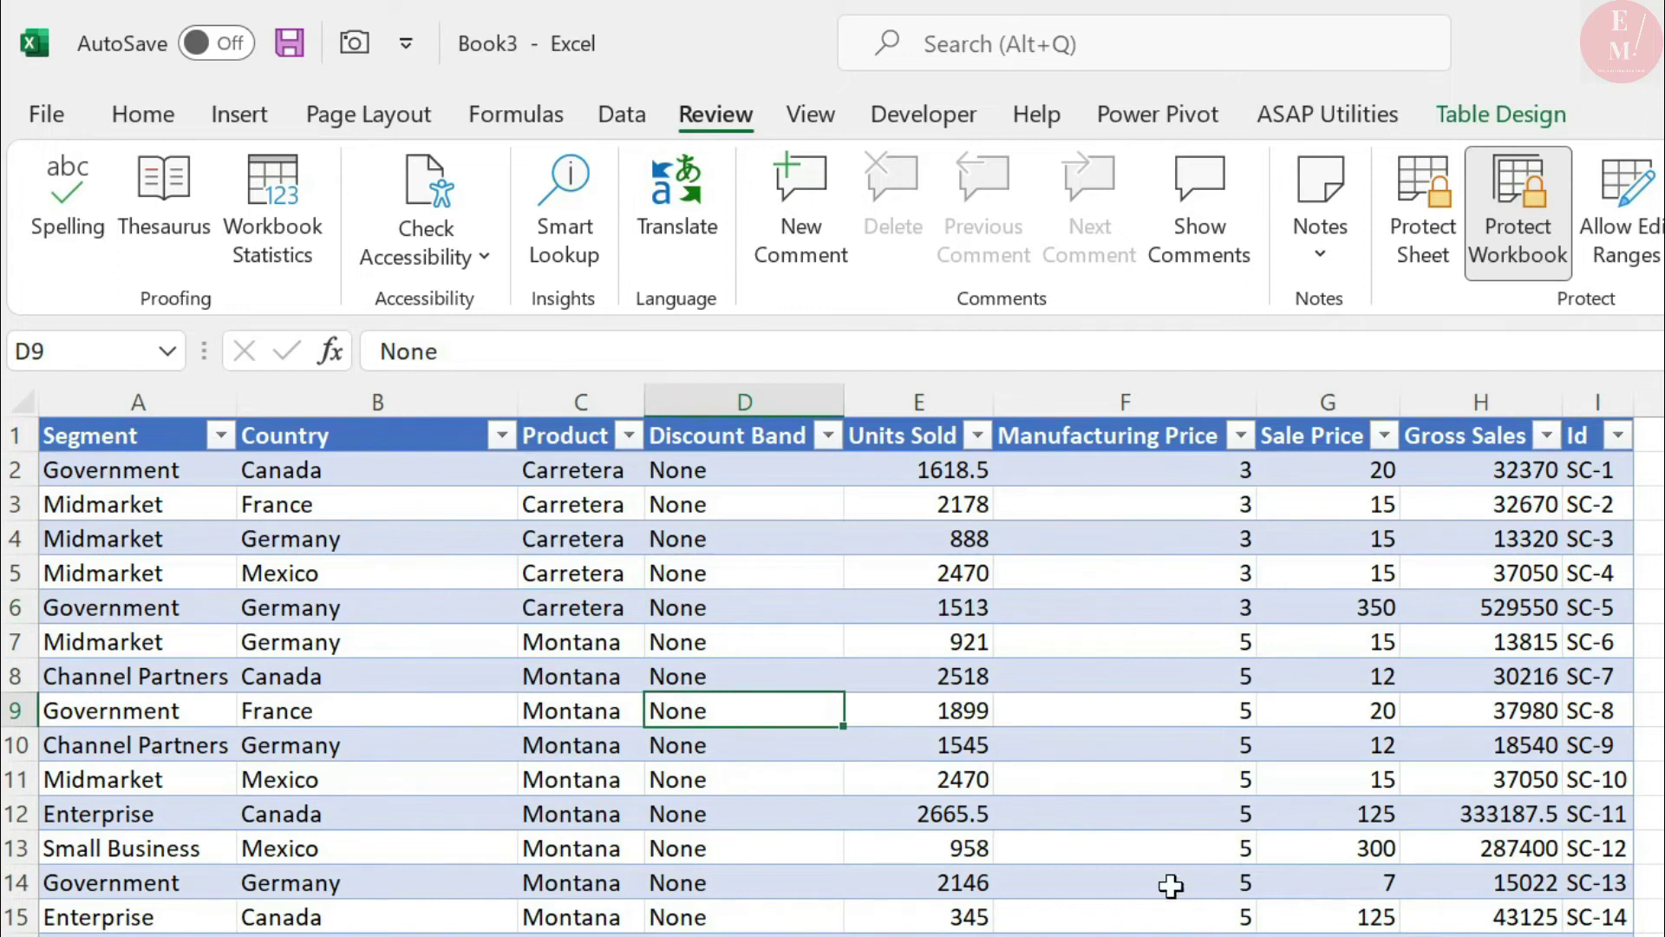
click(1462, 486)
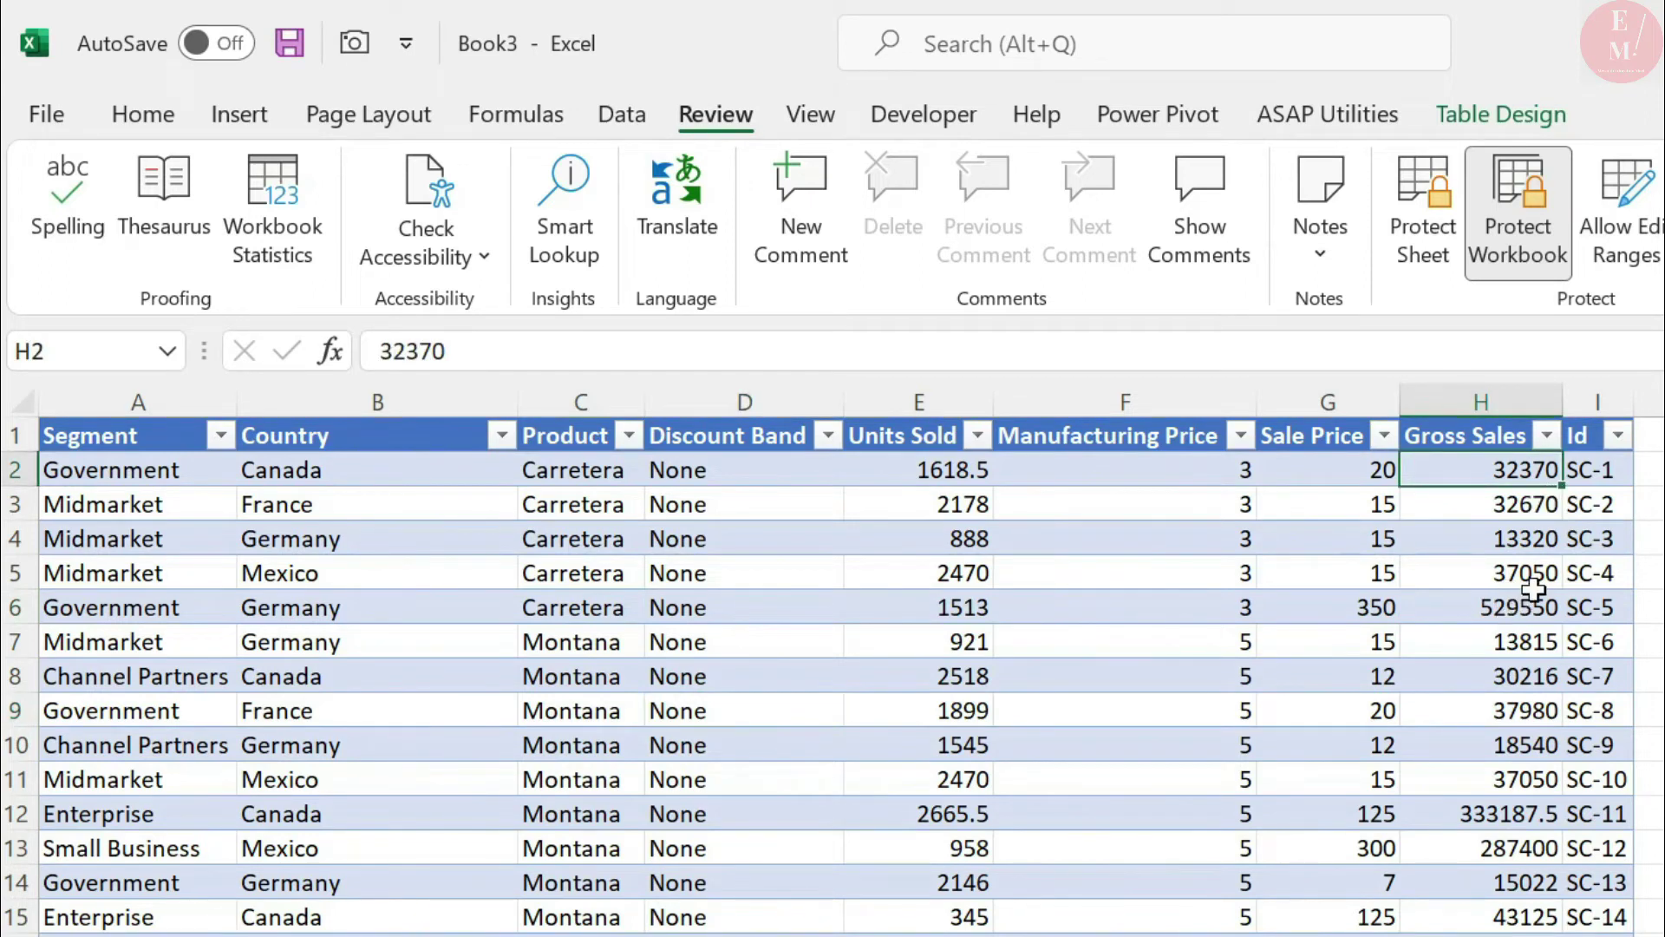
double_click(412, 351)
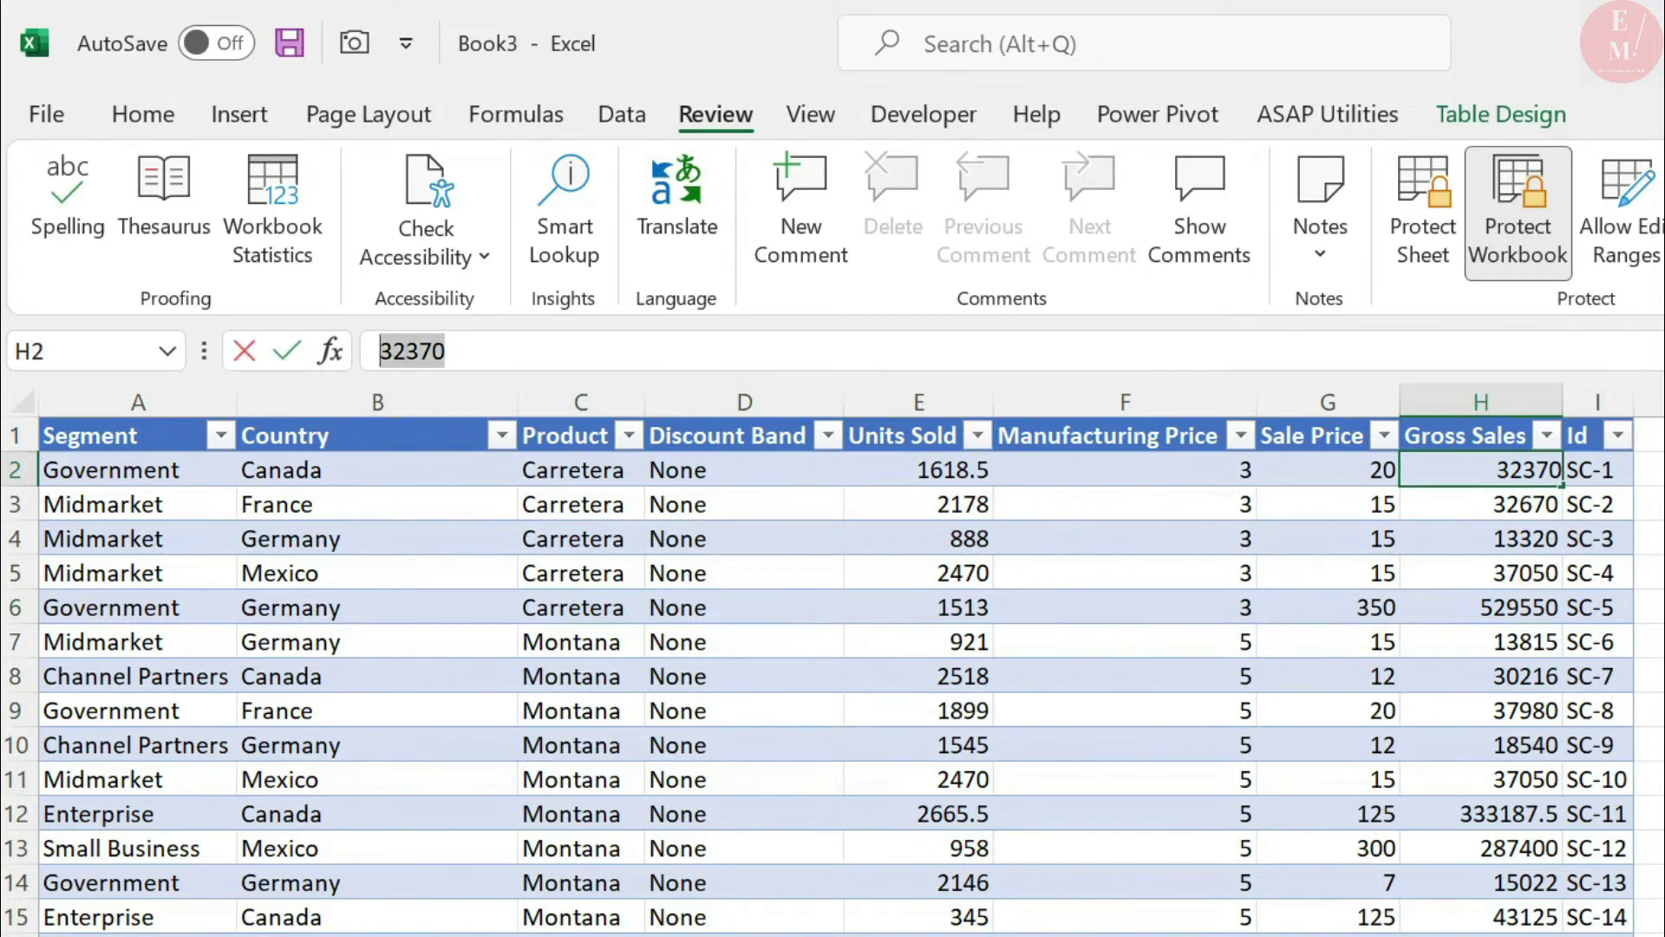
click(1524, 546)
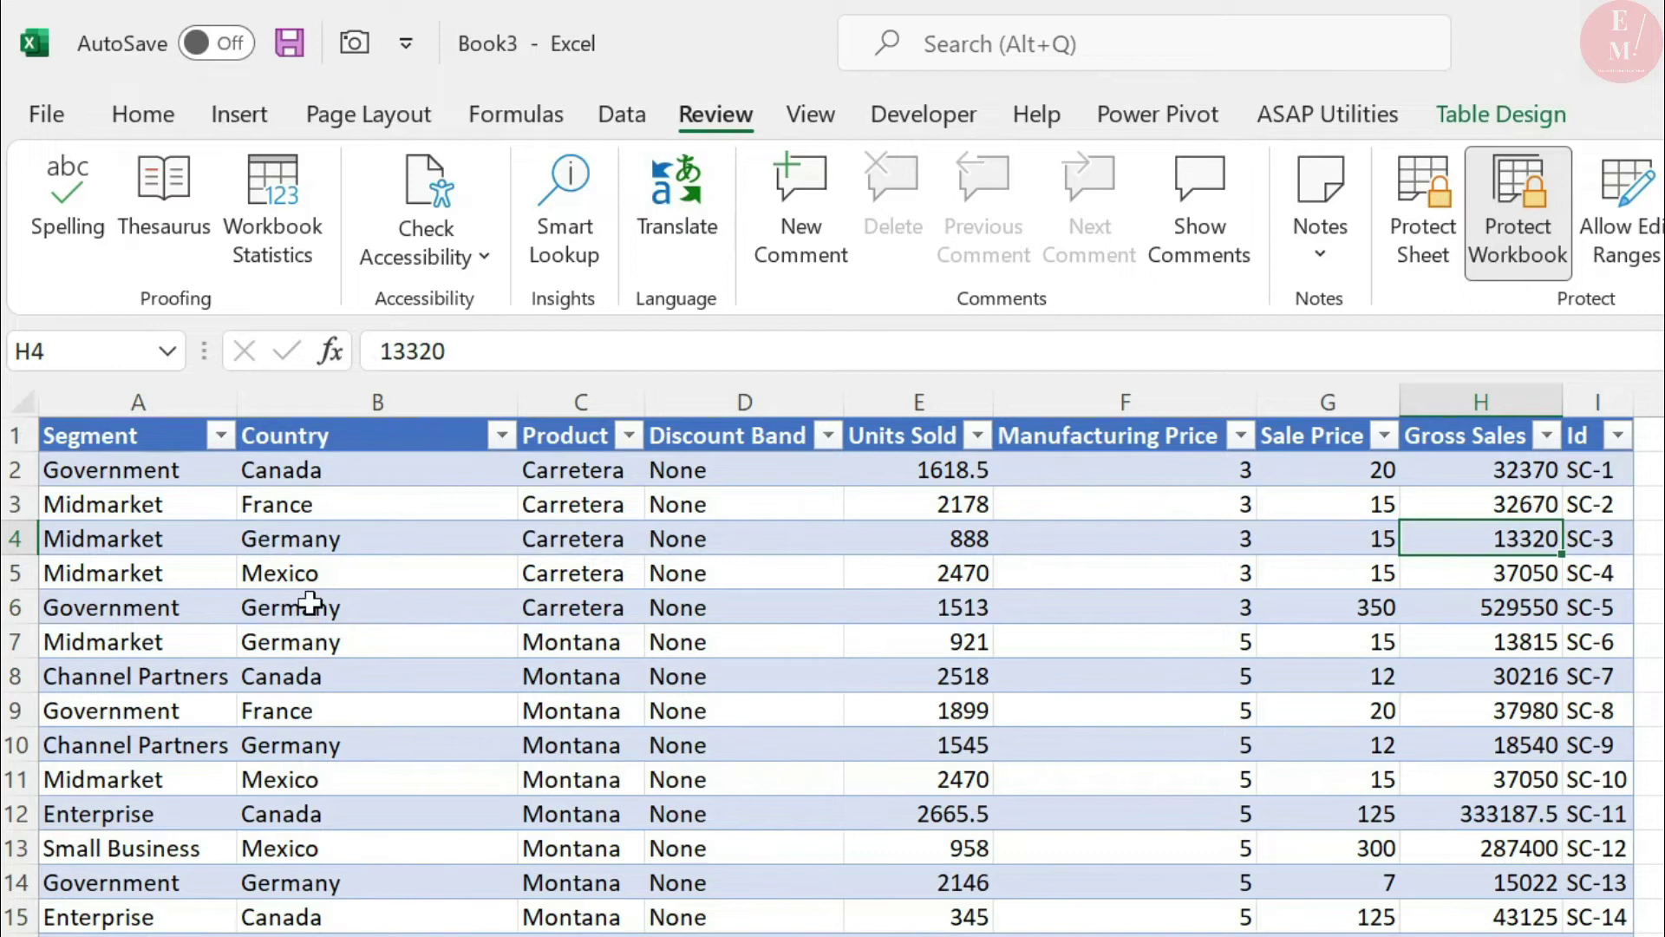
click(261, 678)
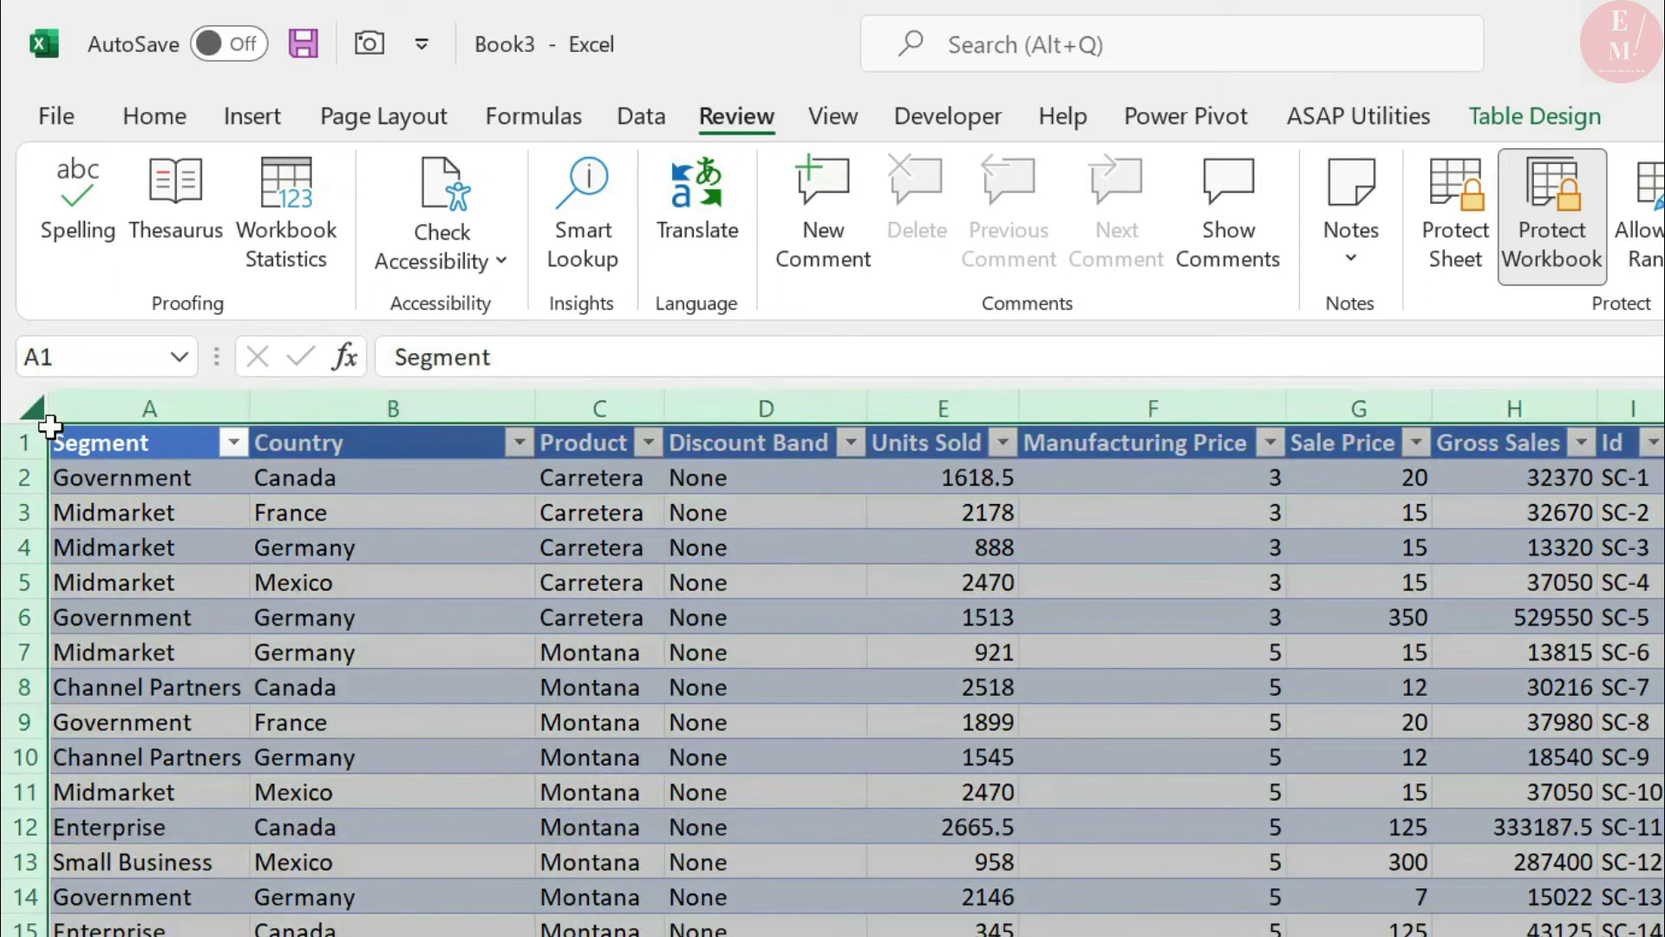
Set the selected sales table cells to Locked and Hidden in Format Cells > Protection
right_click(515, 723)
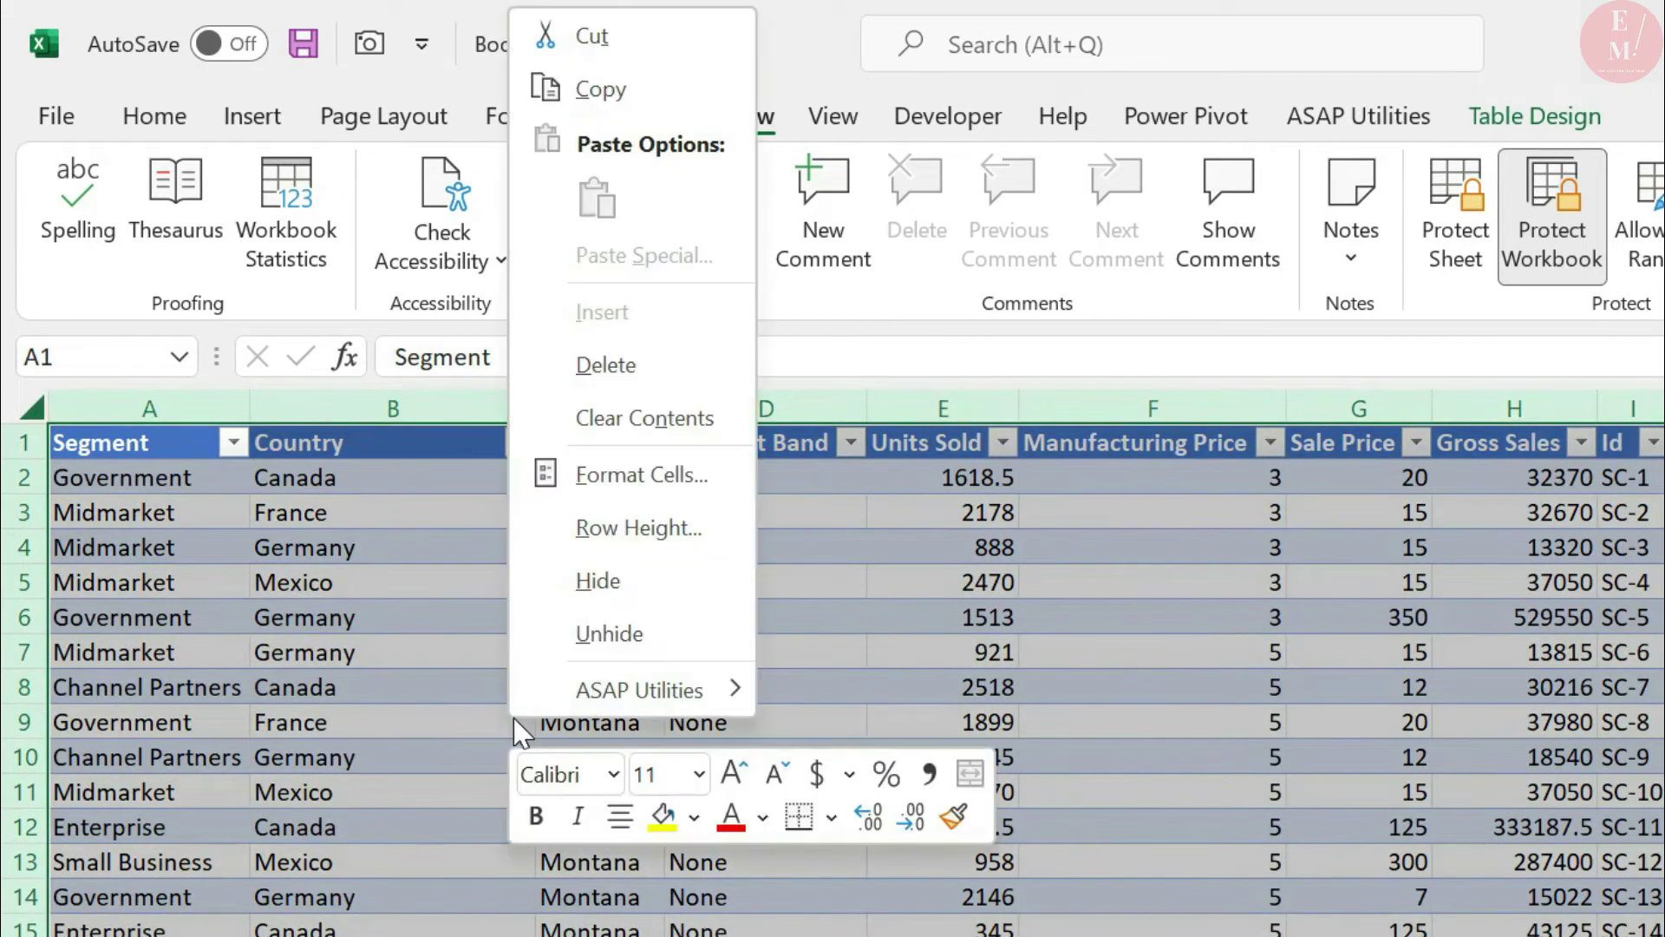
click(666, 491)
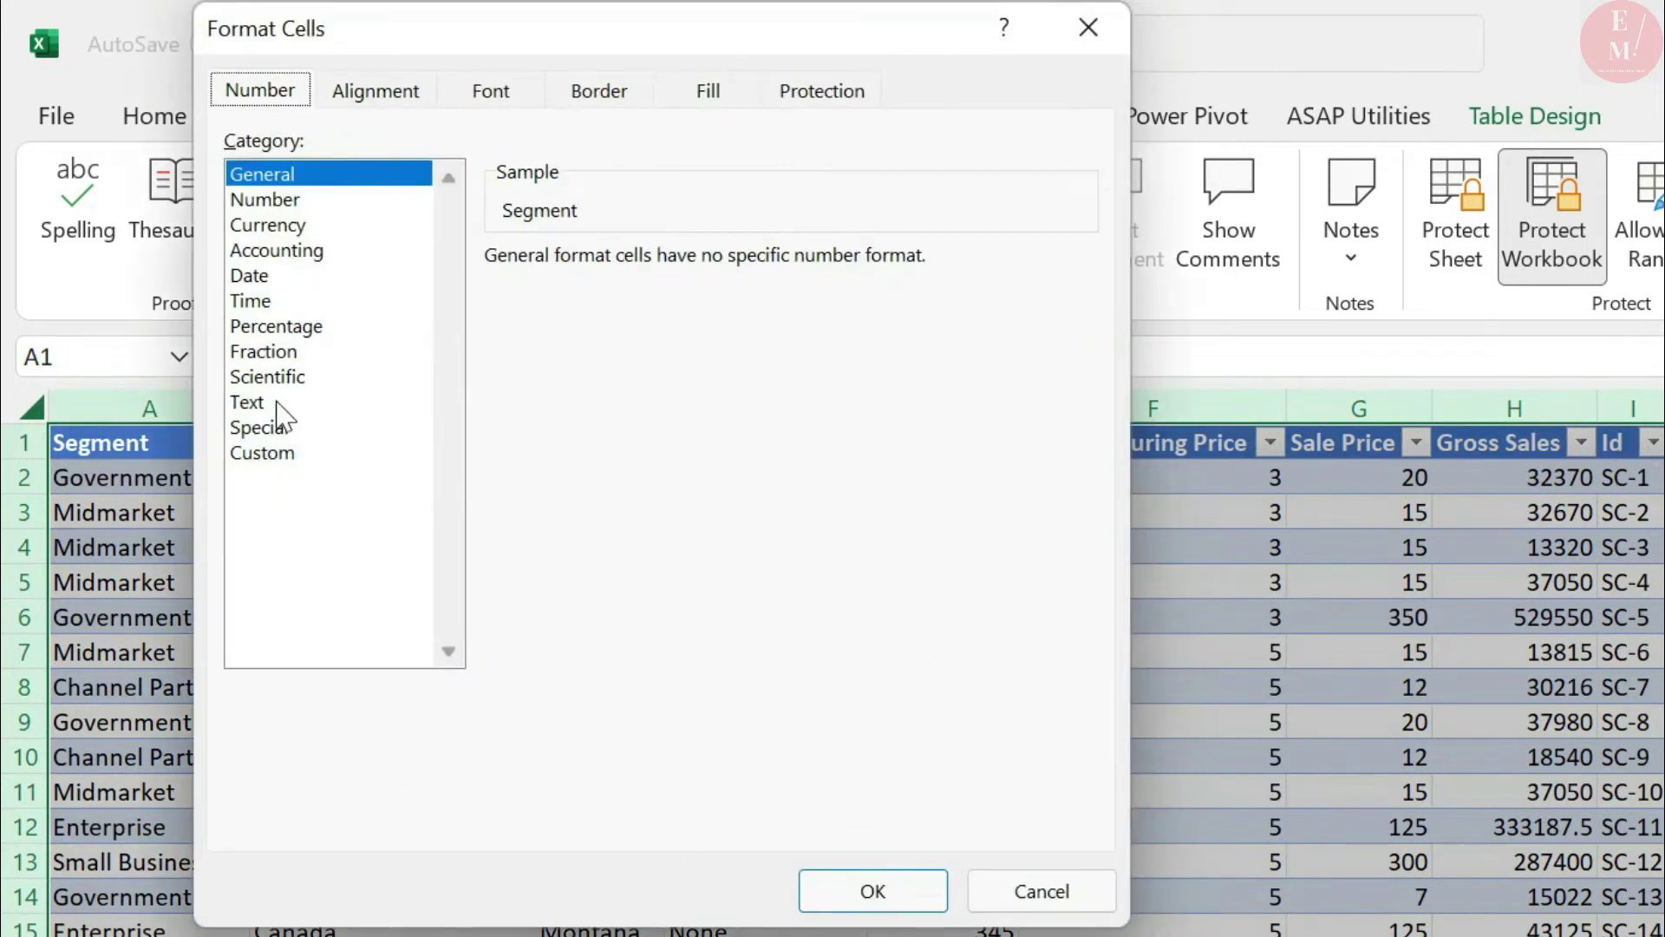
click(811, 96)
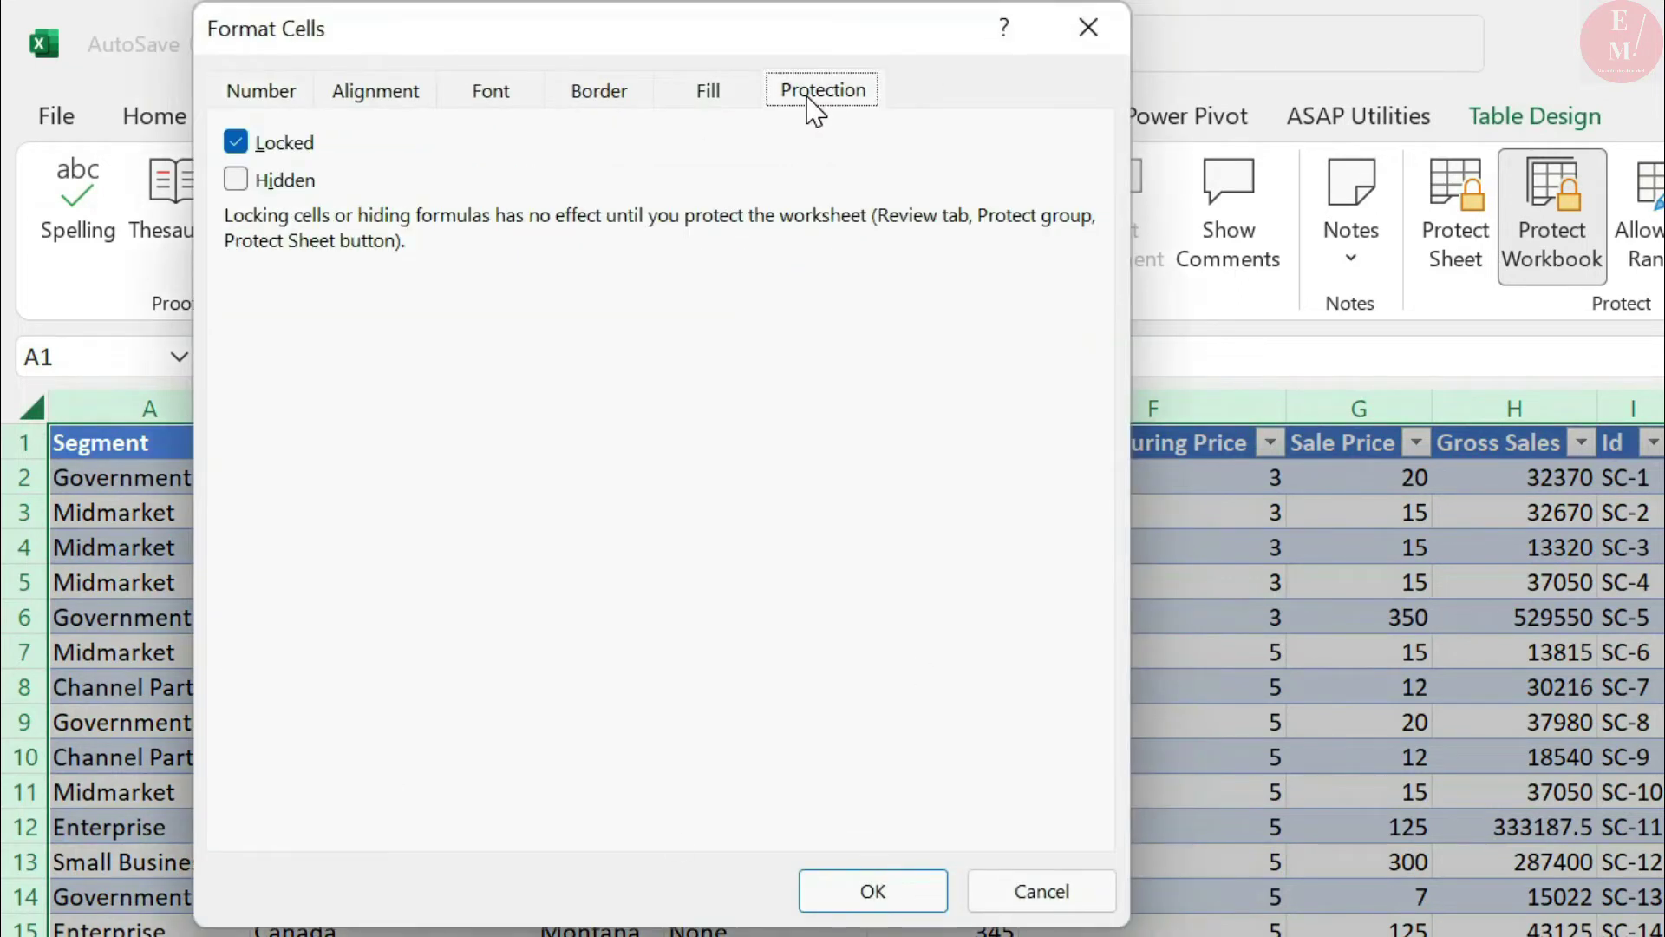
click(269, 185)
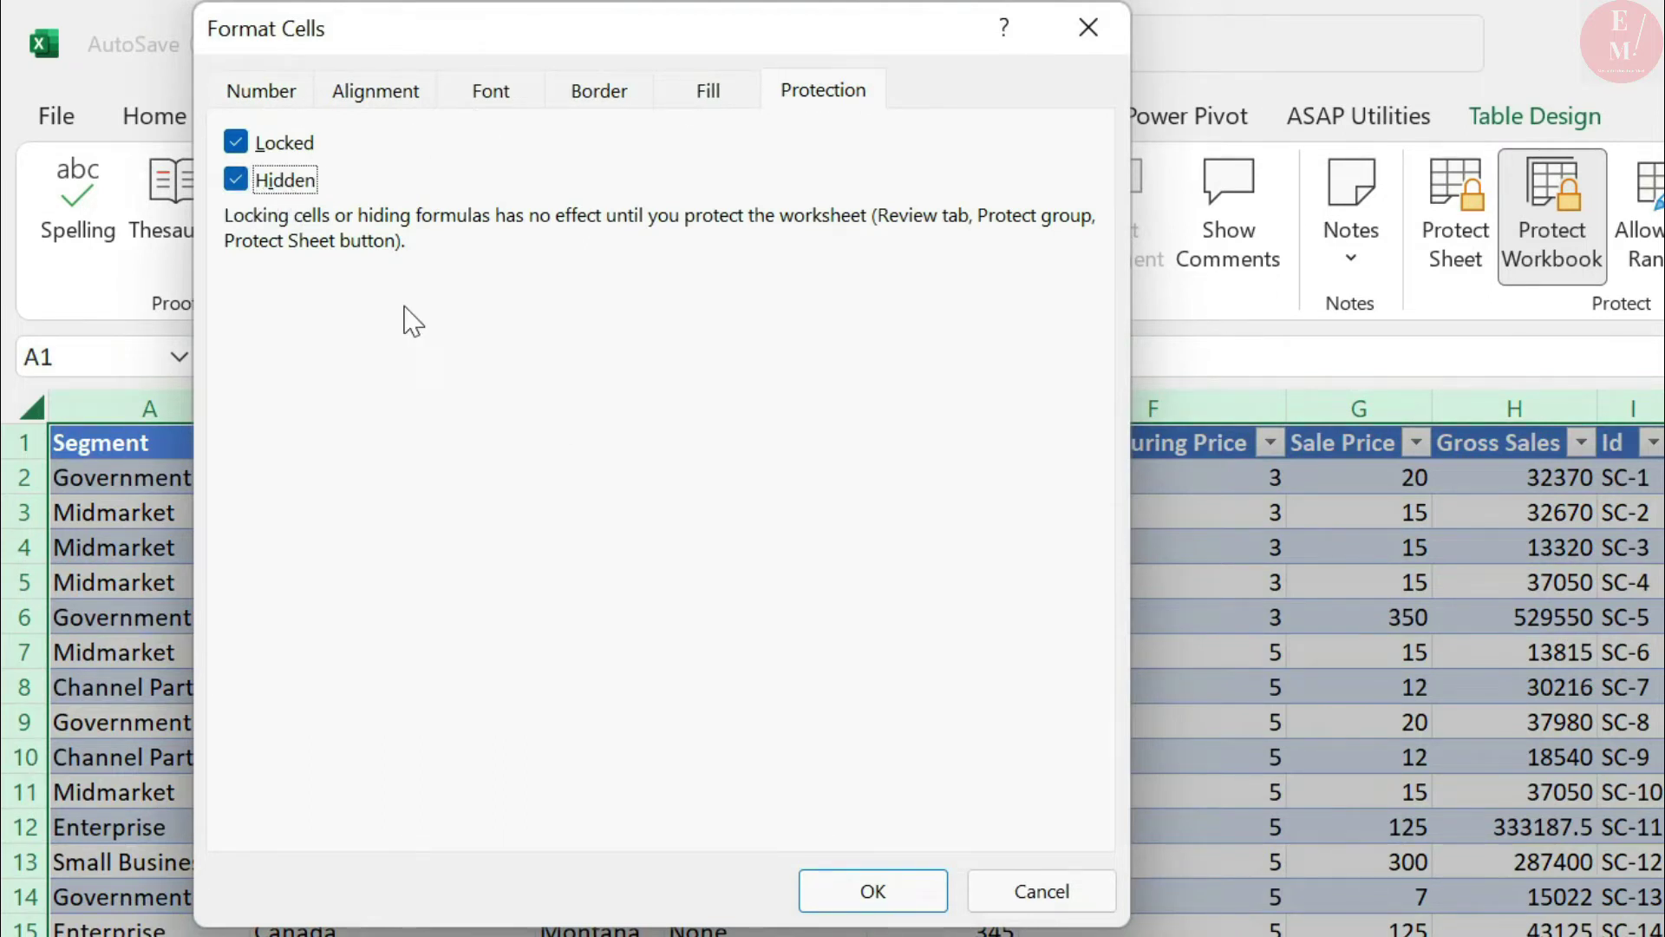
click(874, 891)
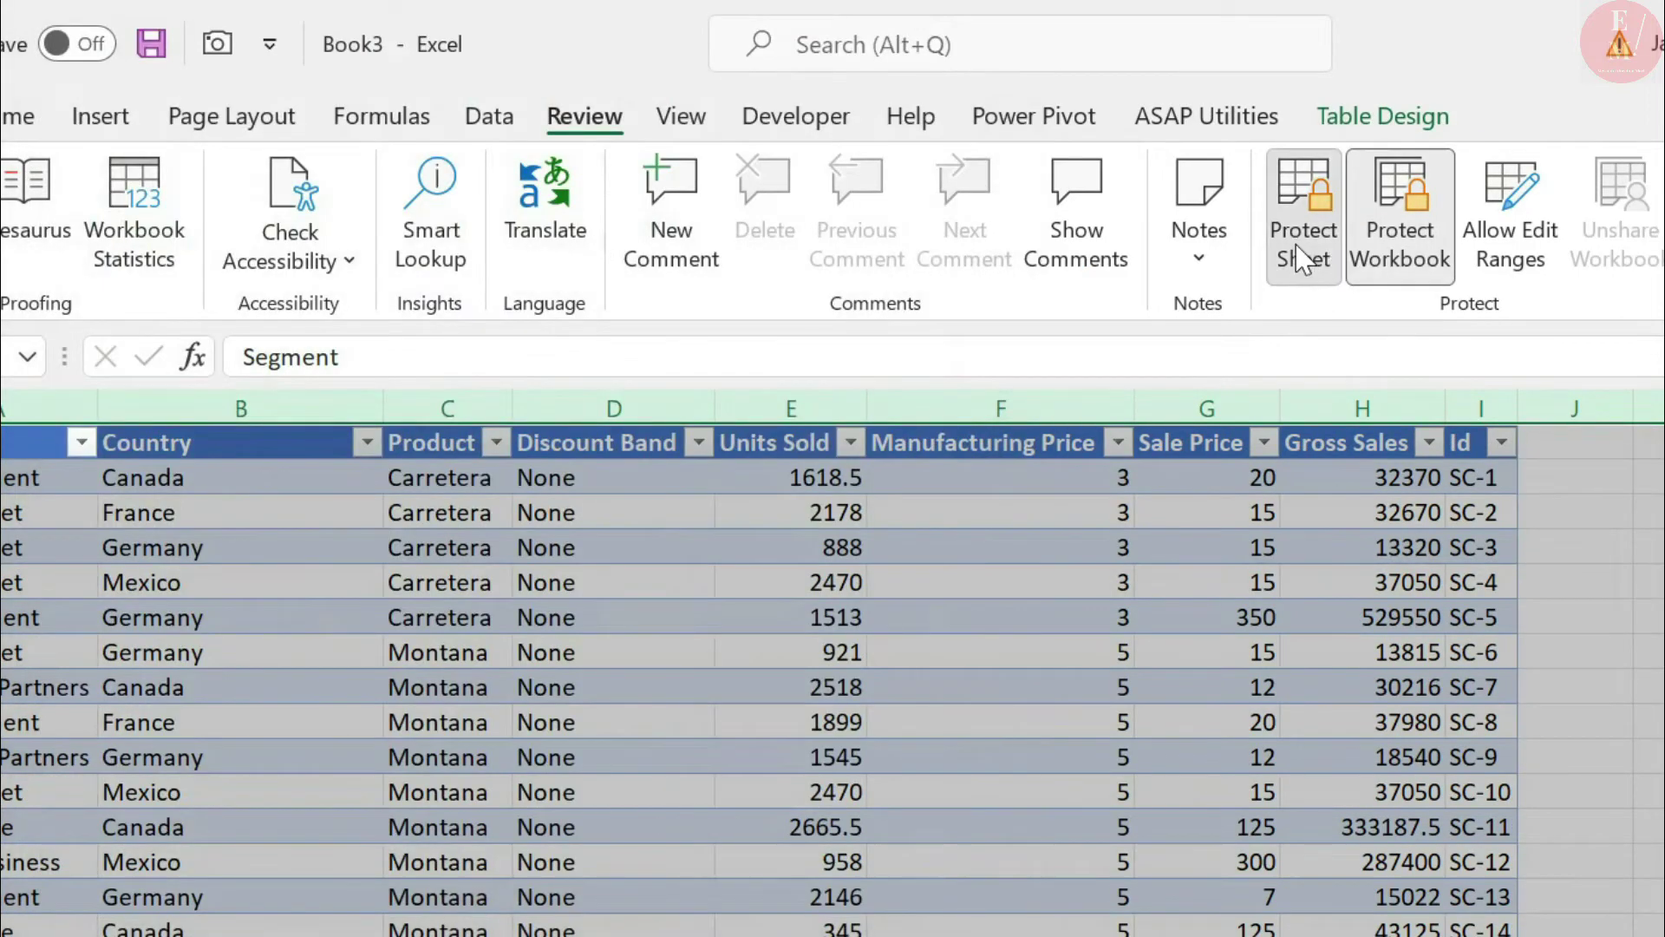
Protect the worksheet with a password, re-entering it to confirm
click(1303, 217)
text(1)
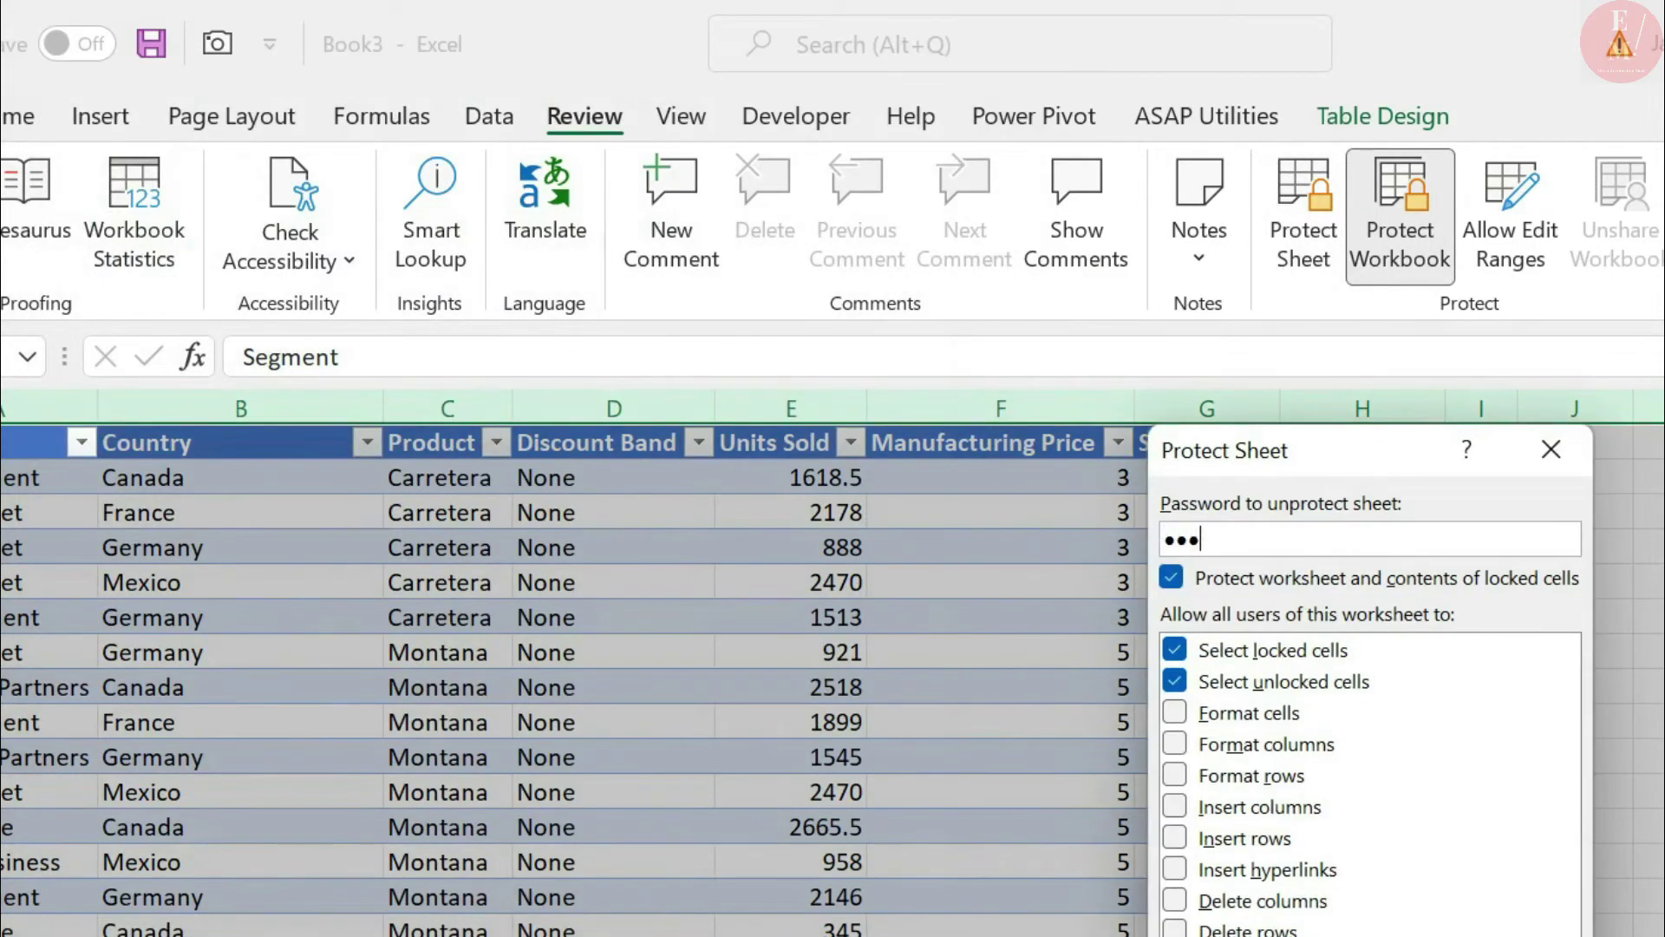
key(Return)
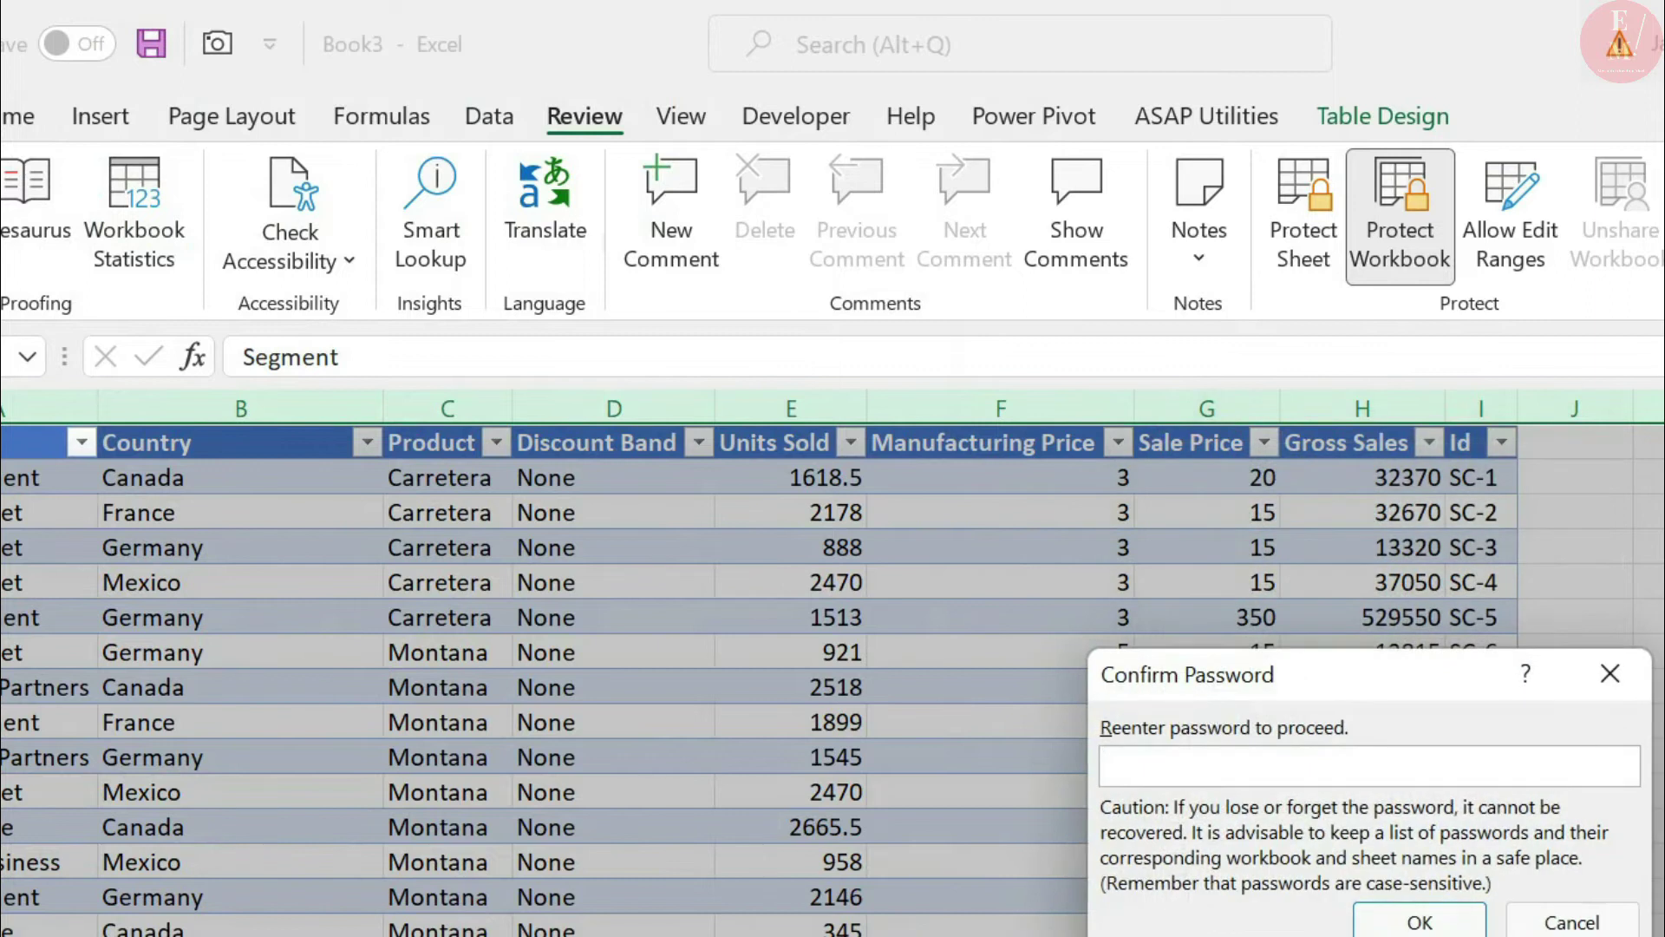
text(3)
click(1419, 921)
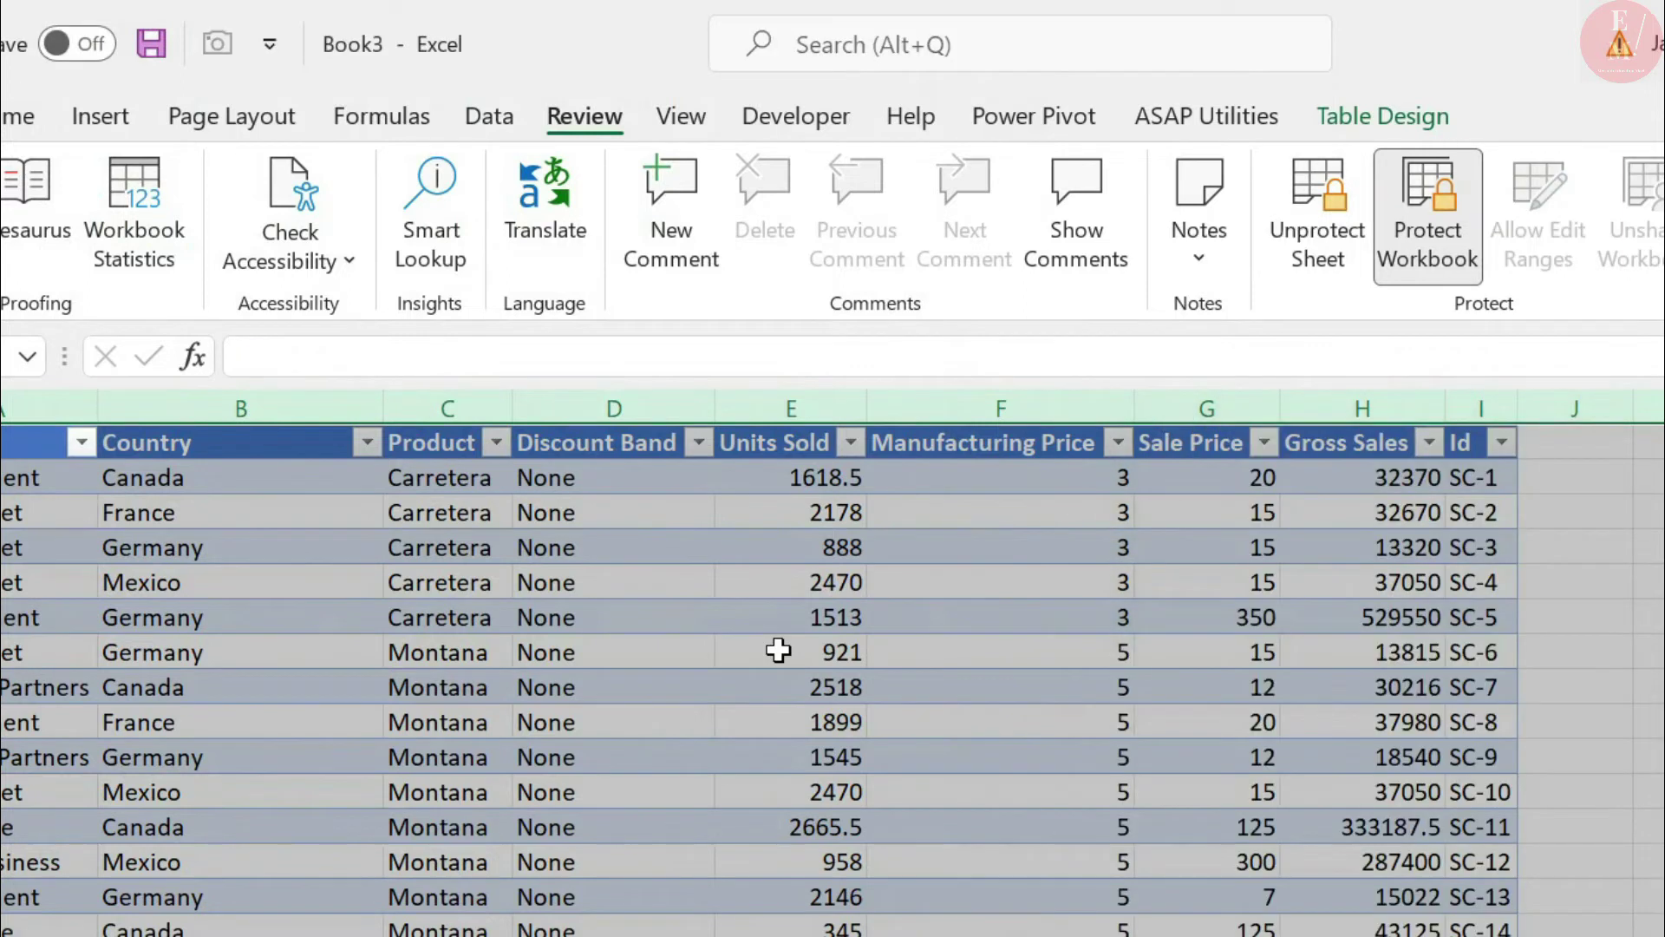
Check that cells such as Gross Sales 32370 and Units Sold 1899 remain selectable
click(779, 652)
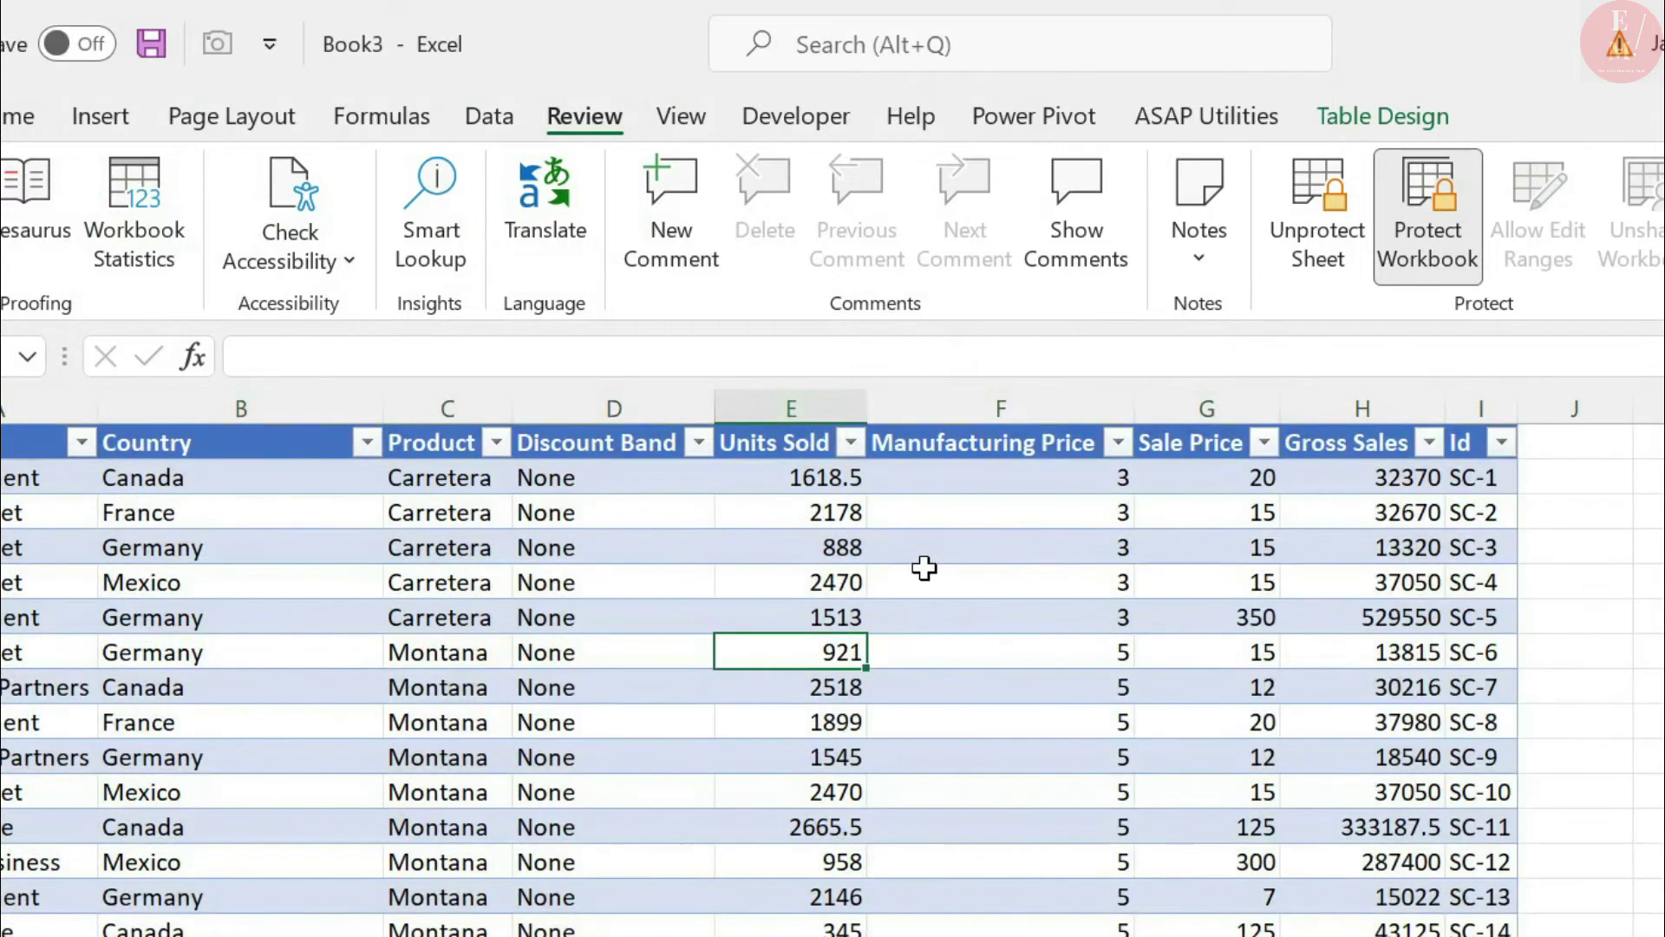
click(1384, 479)
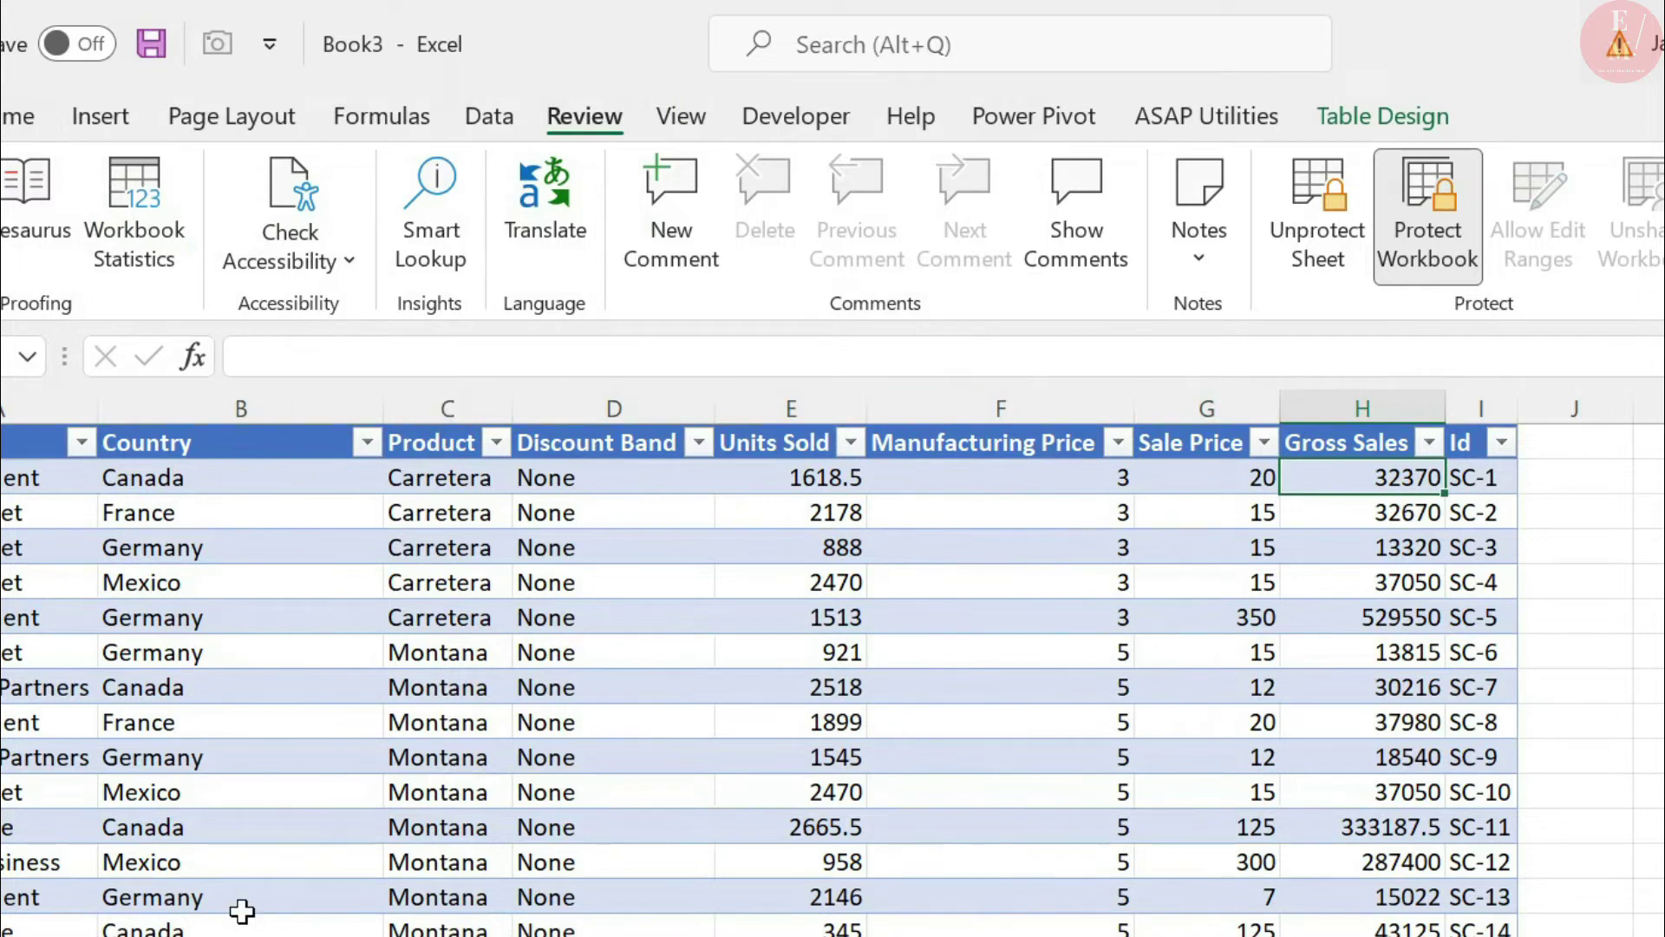
click(837, 723)
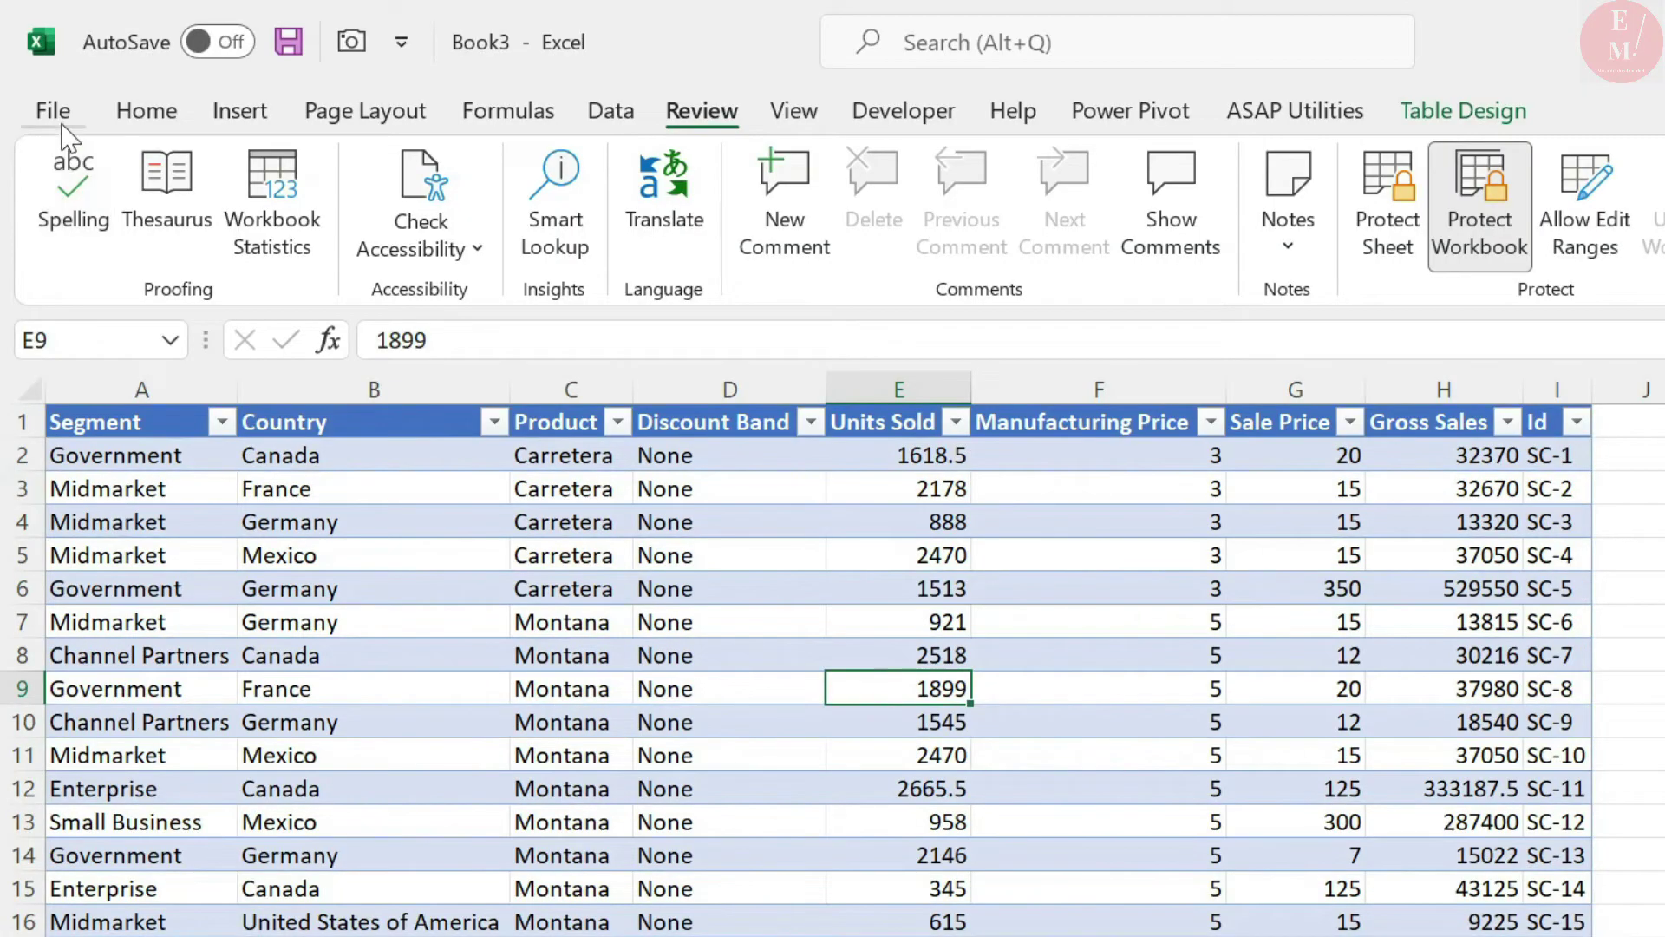
Encrypt the Book3 workbook with a confirmed password via File > Info > Protect Workbook
click(52, 107)
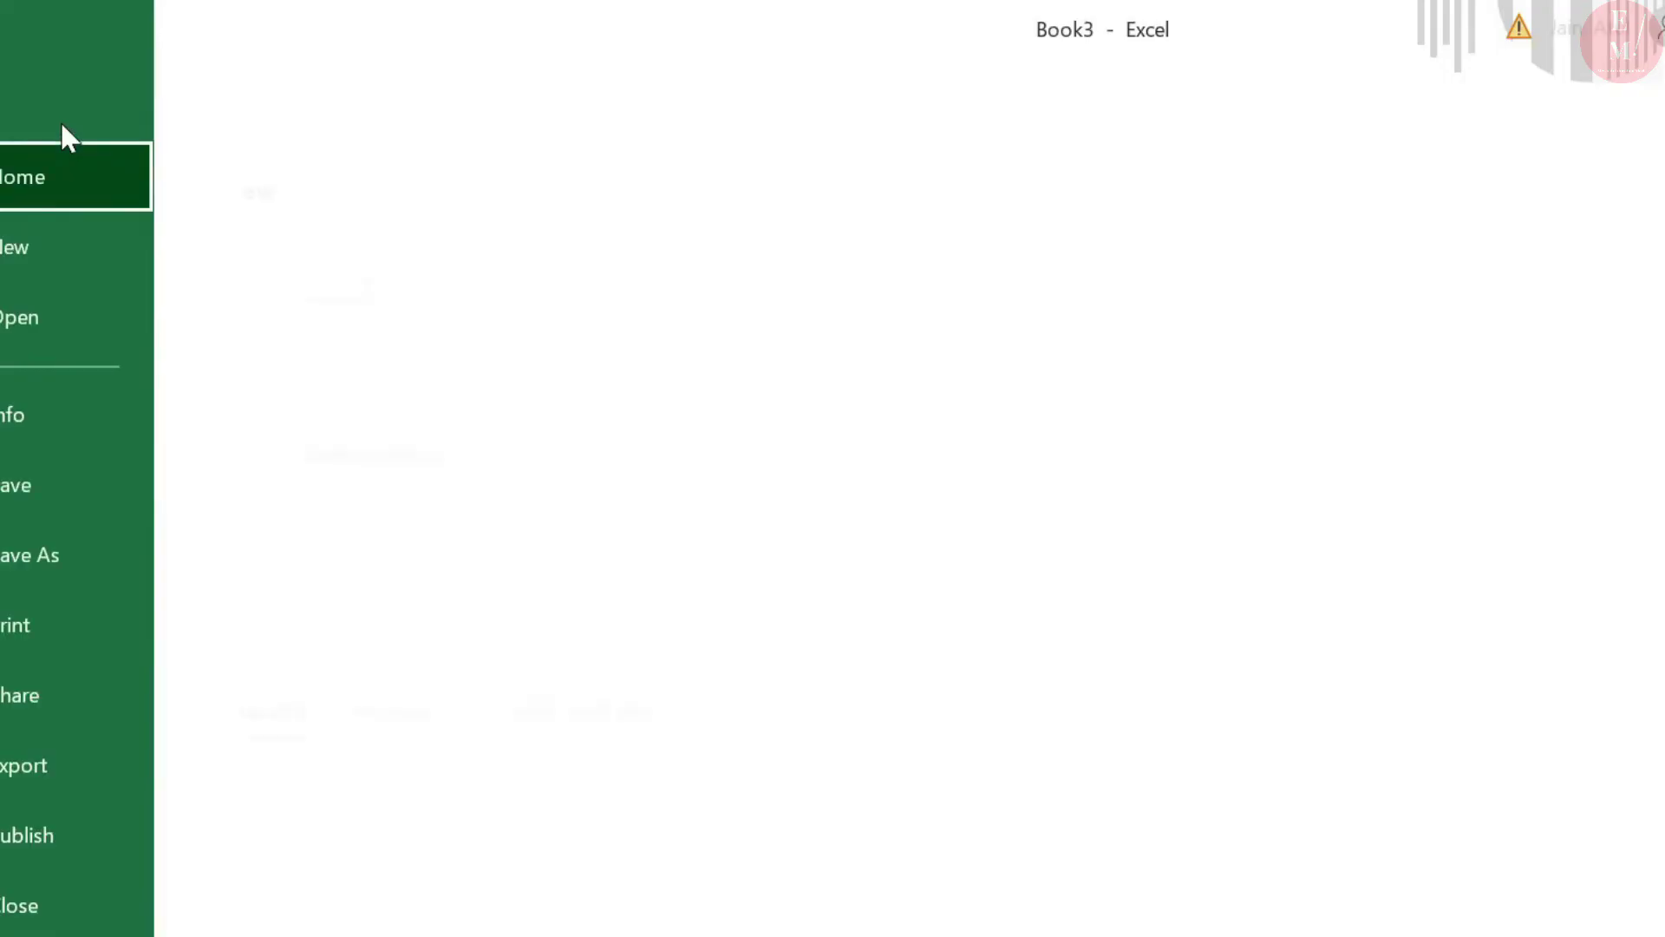
click(87, 433)
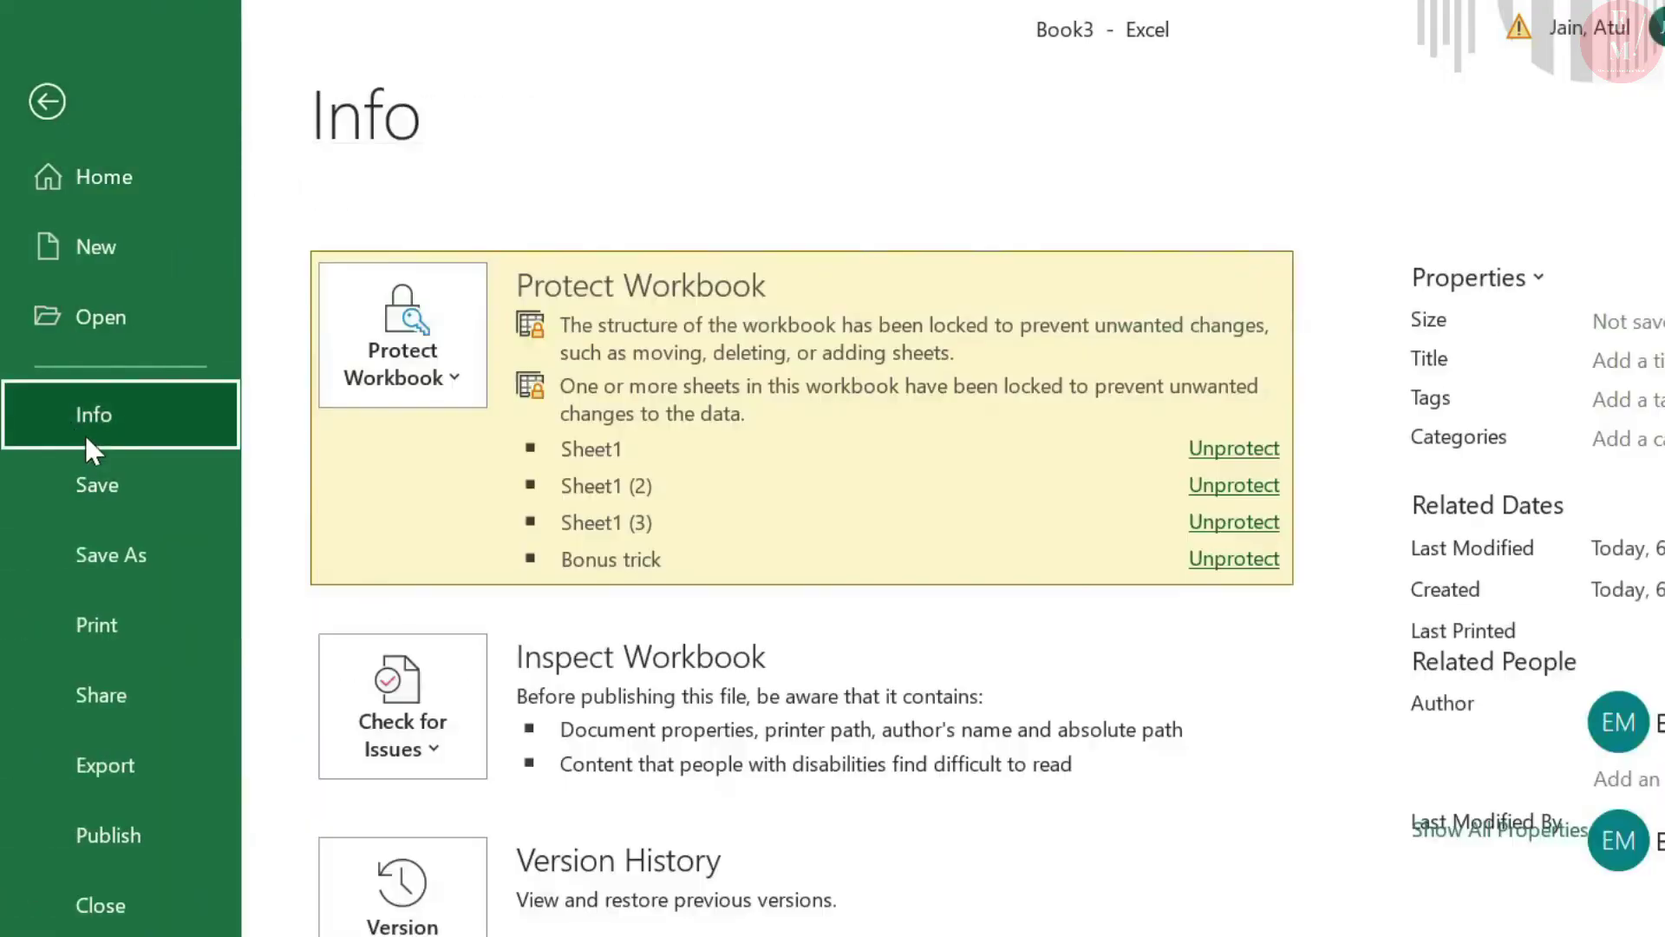
click(442, 401)
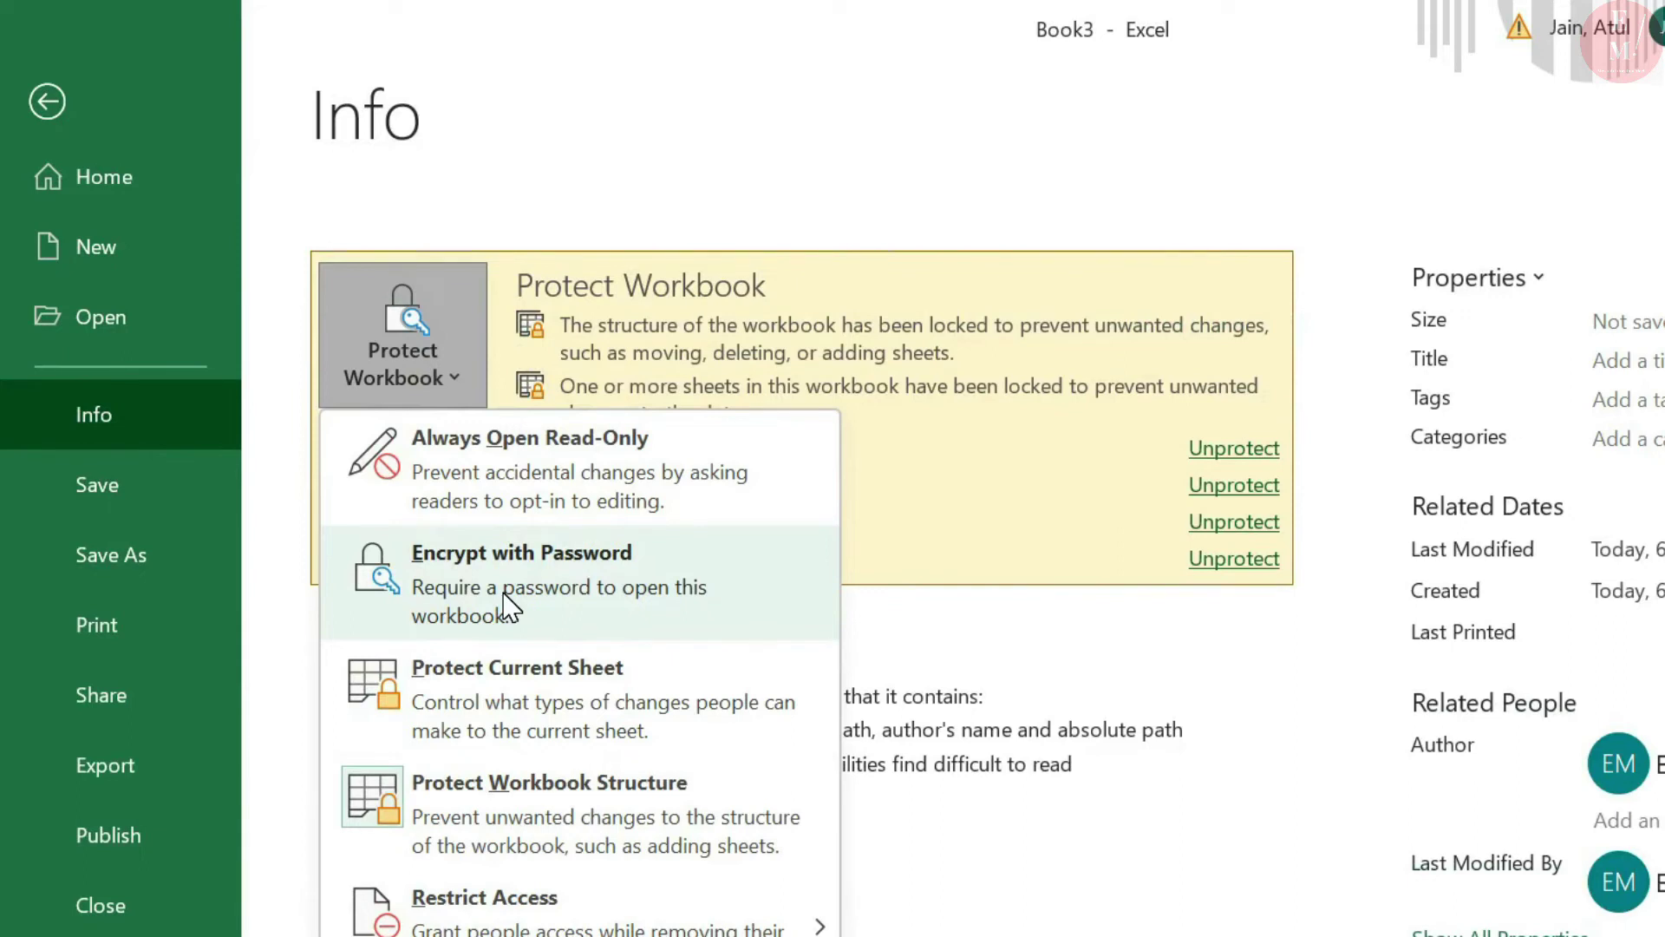
click(507, 607)
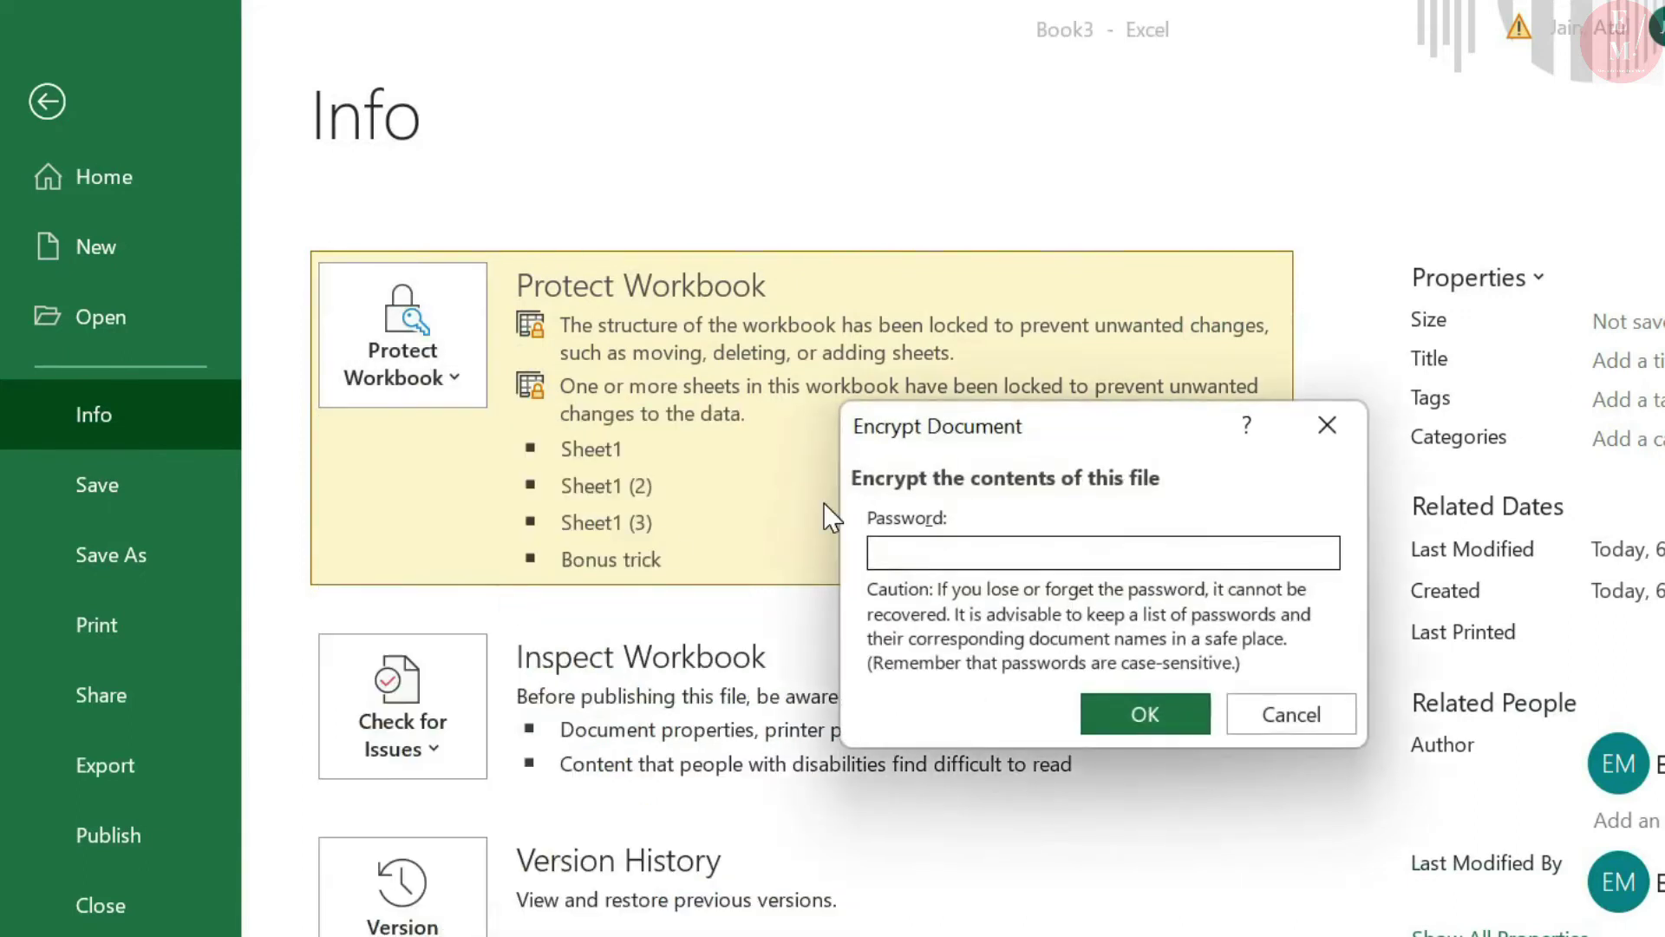
key(Return)
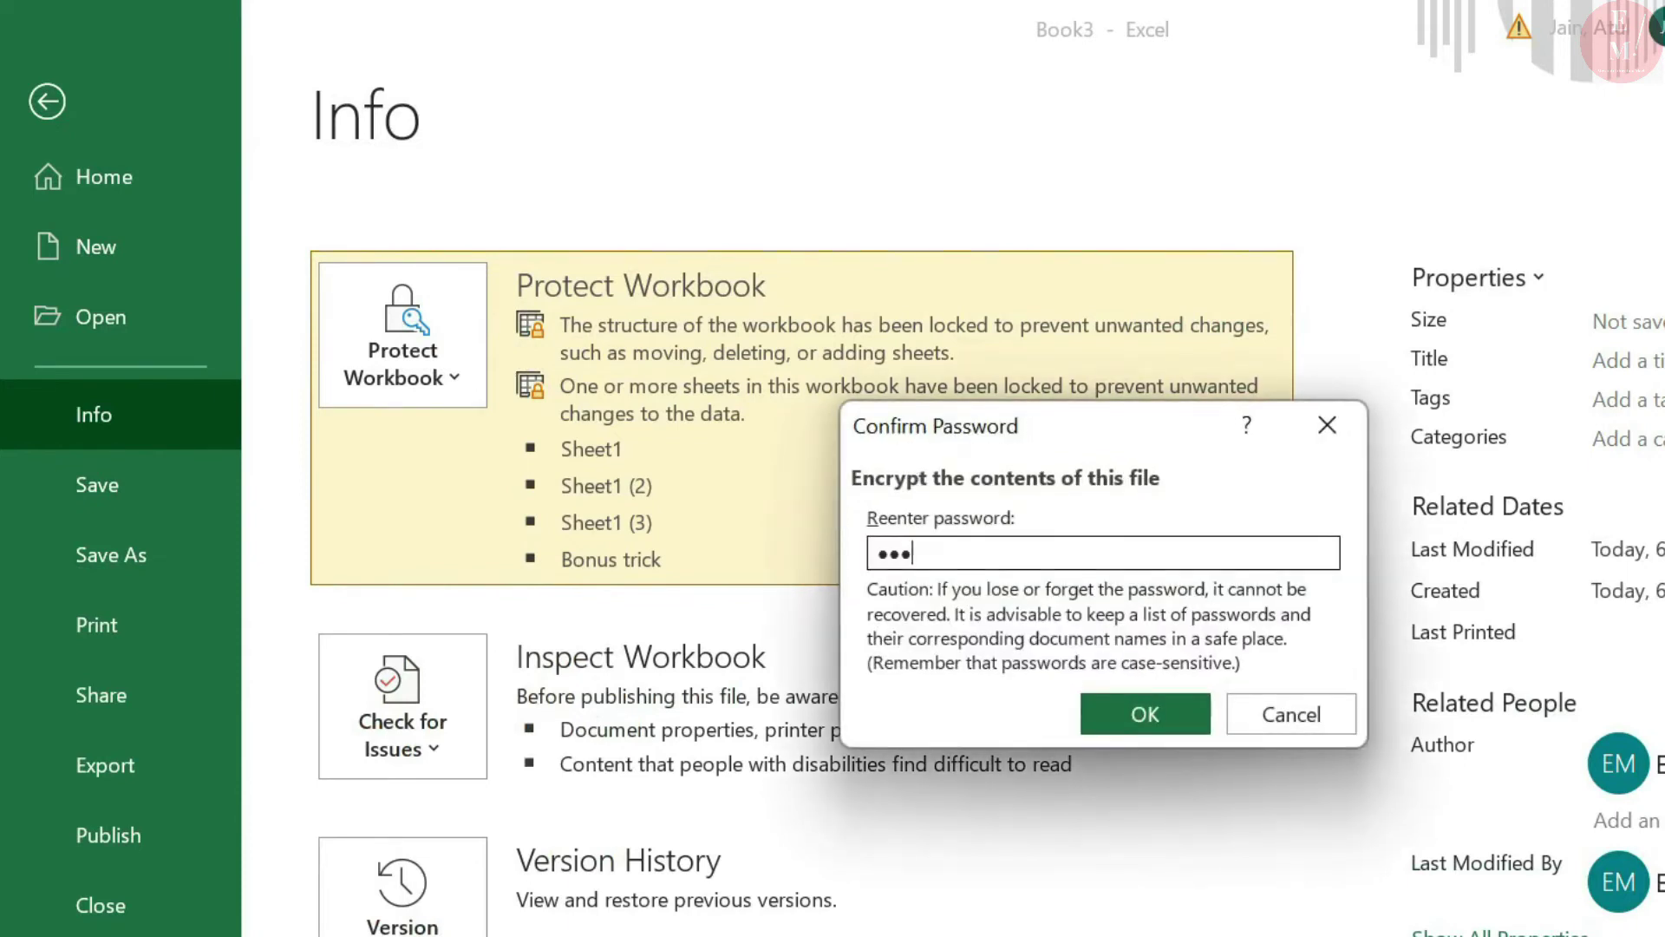
key(Return)
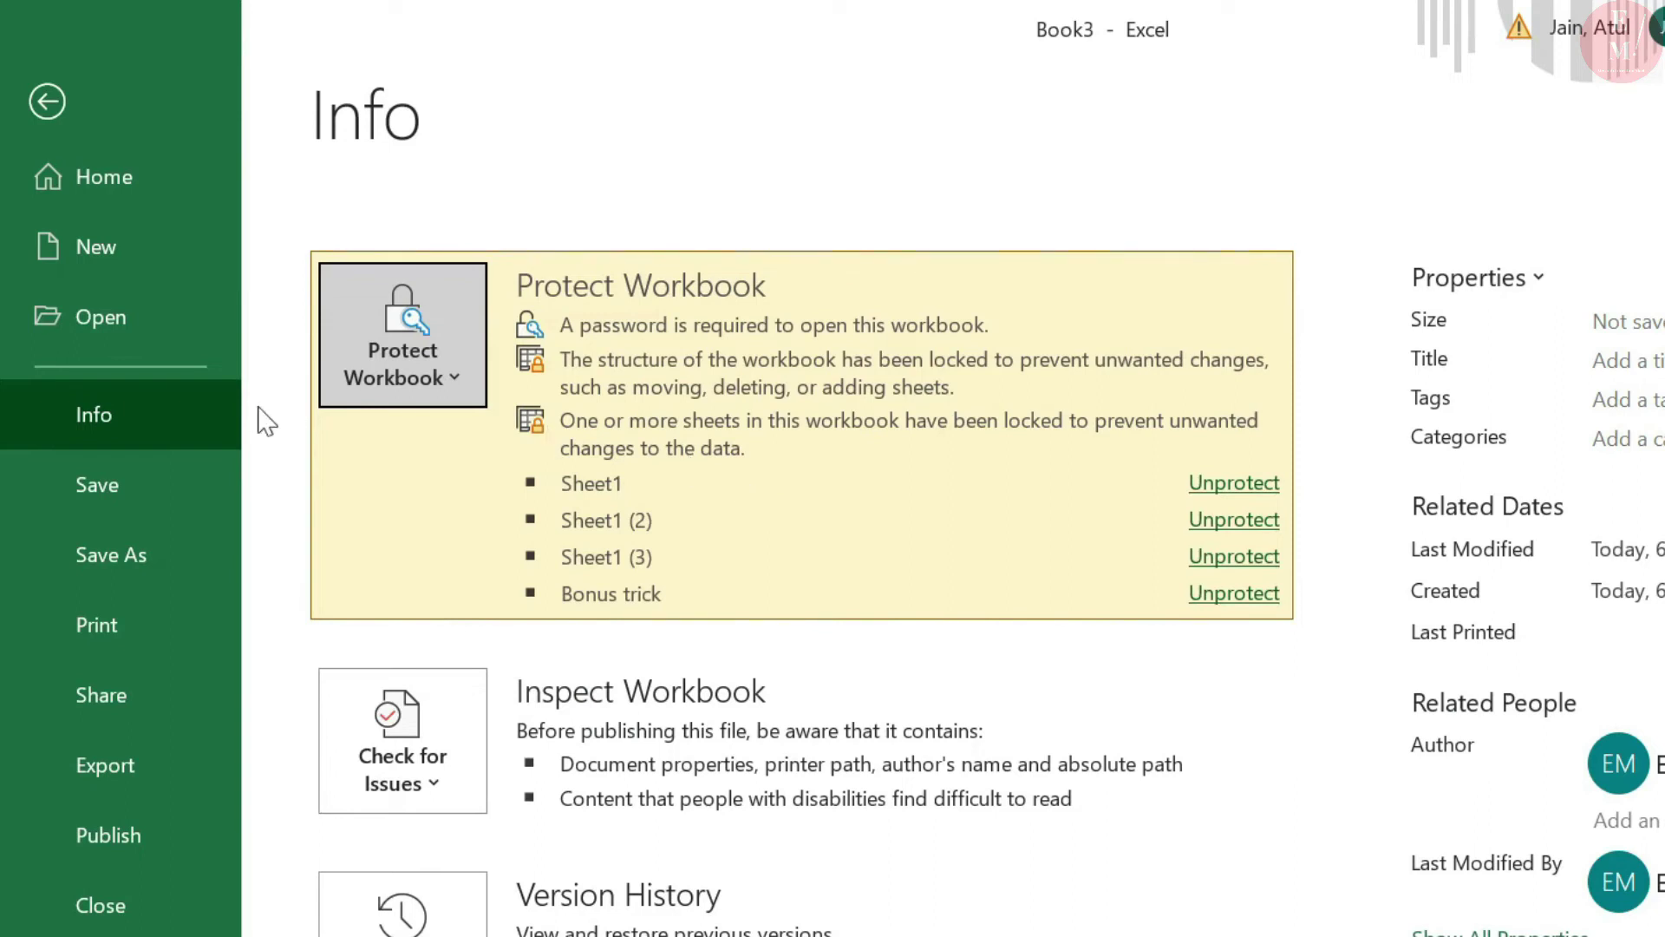
Save the encrypted workbook to the Desktop folder with the file name 'Password'
click(130, 551)
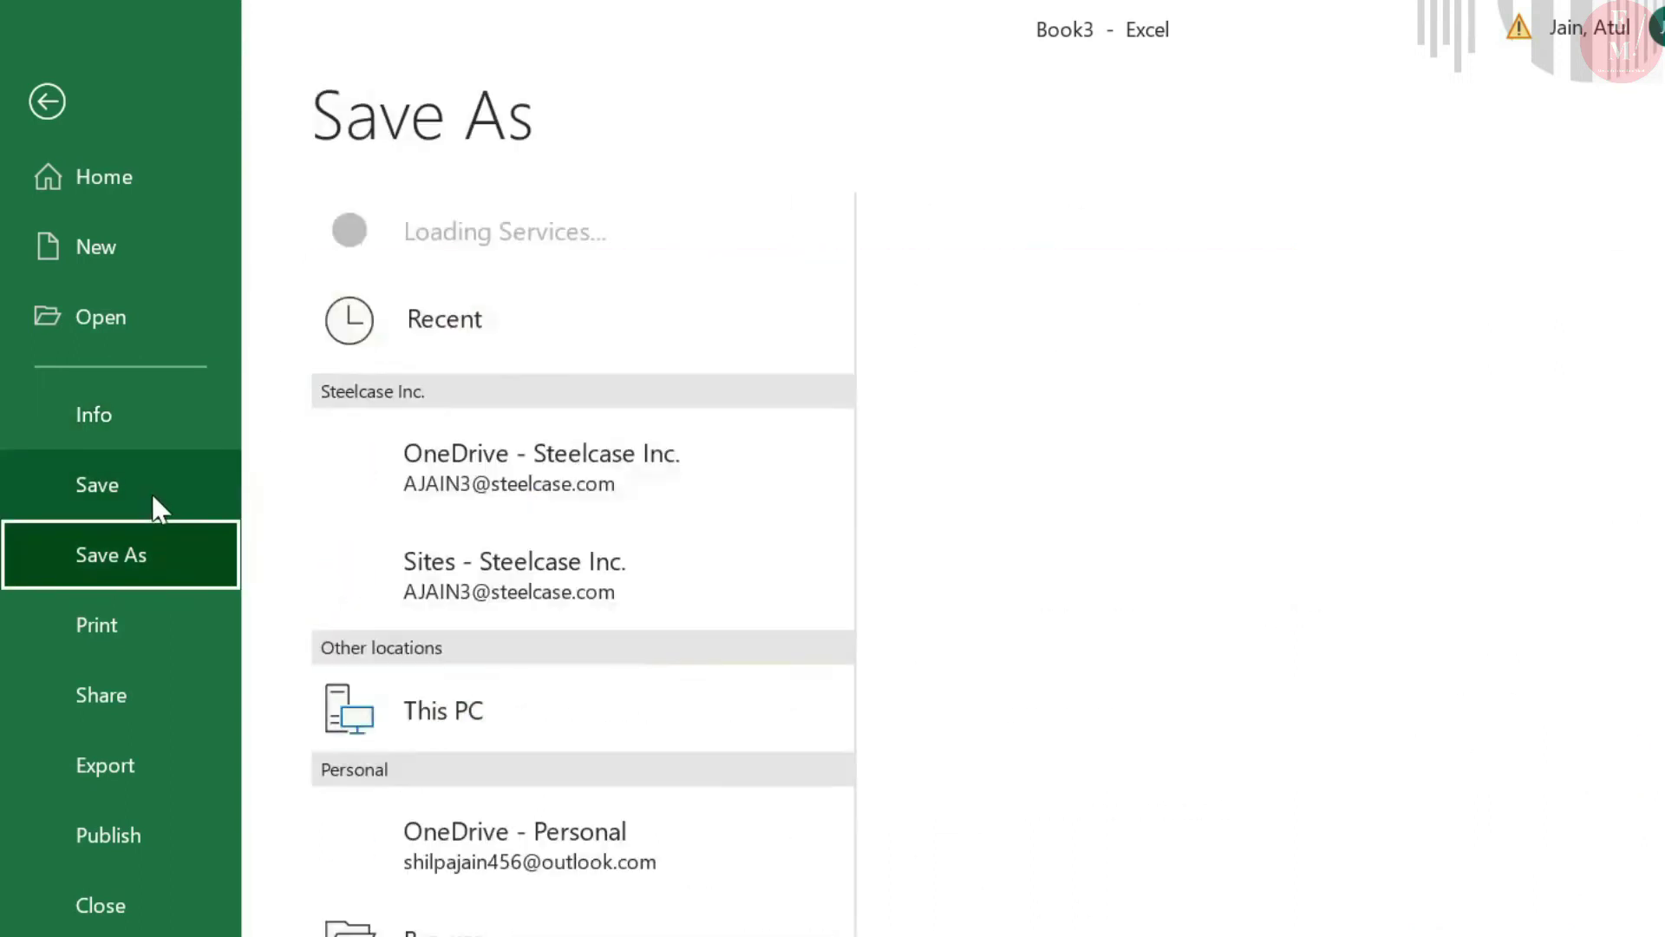
click(980, 343)
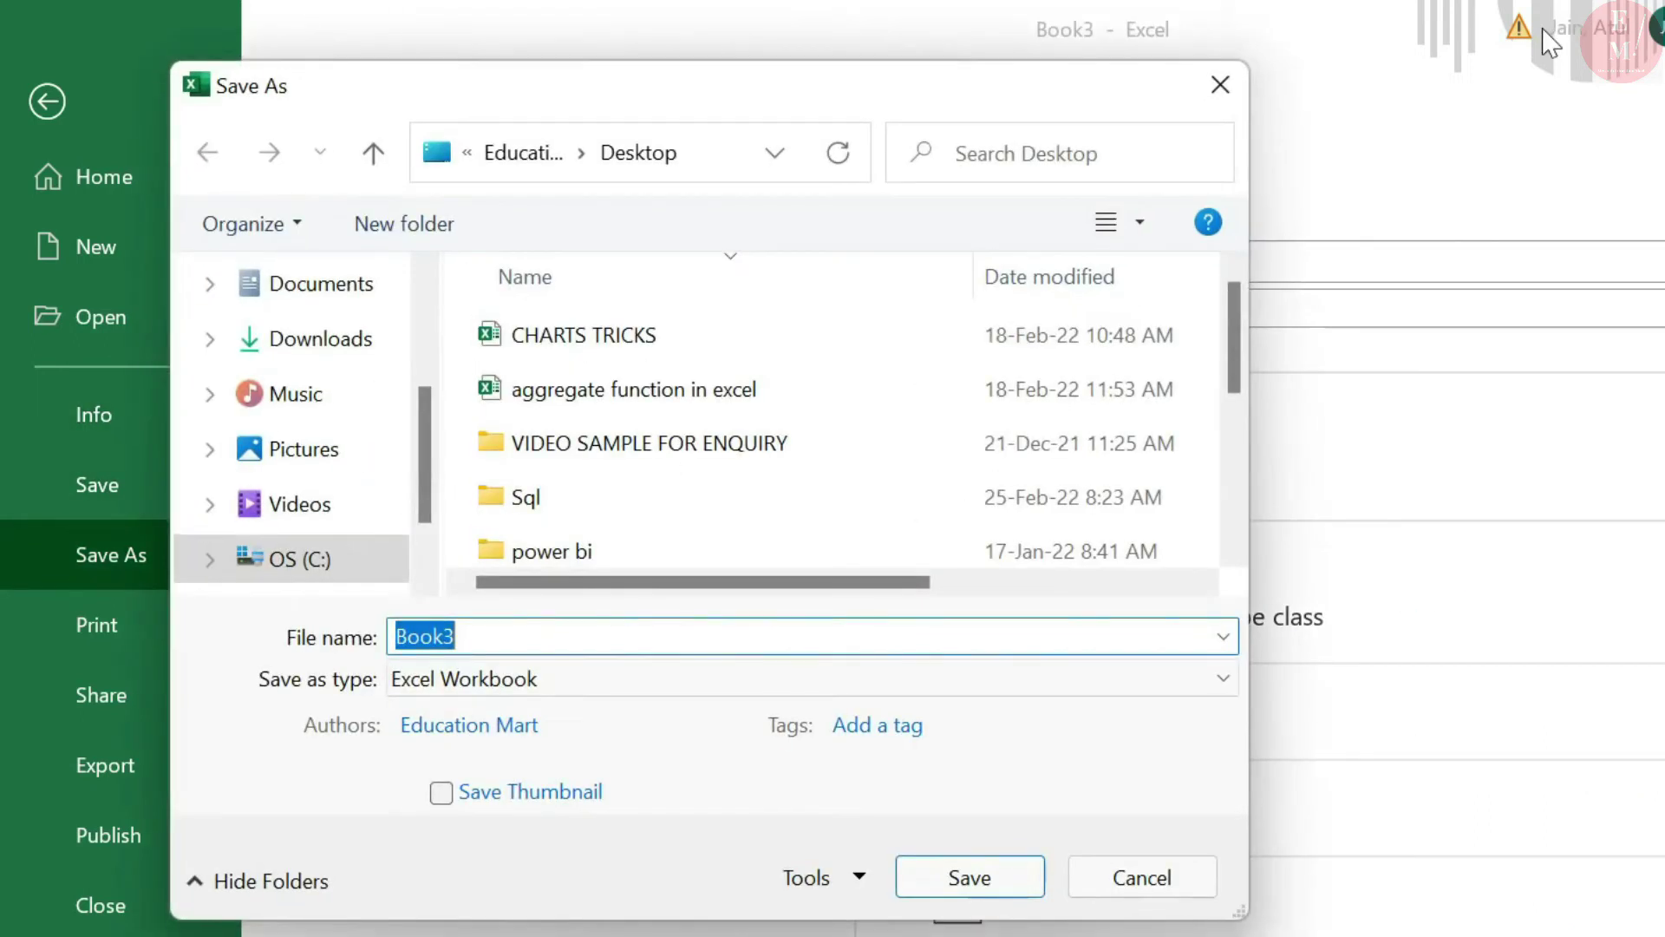
scroll(259, 404, up, 3)
click(312, 488)
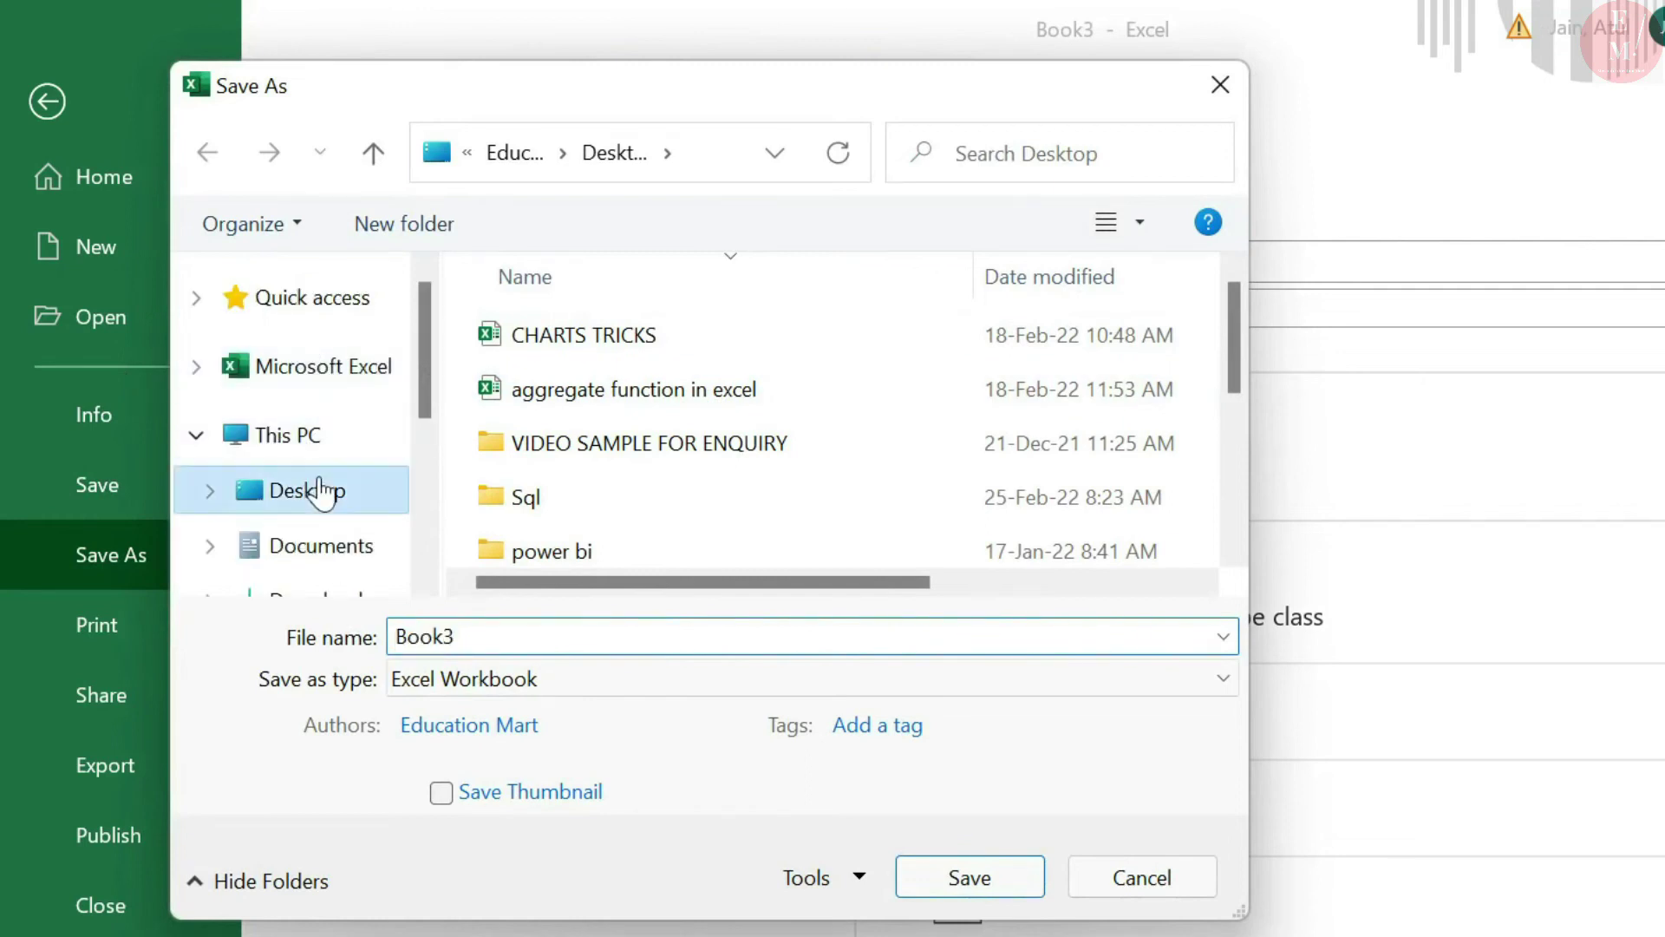
text(Password)
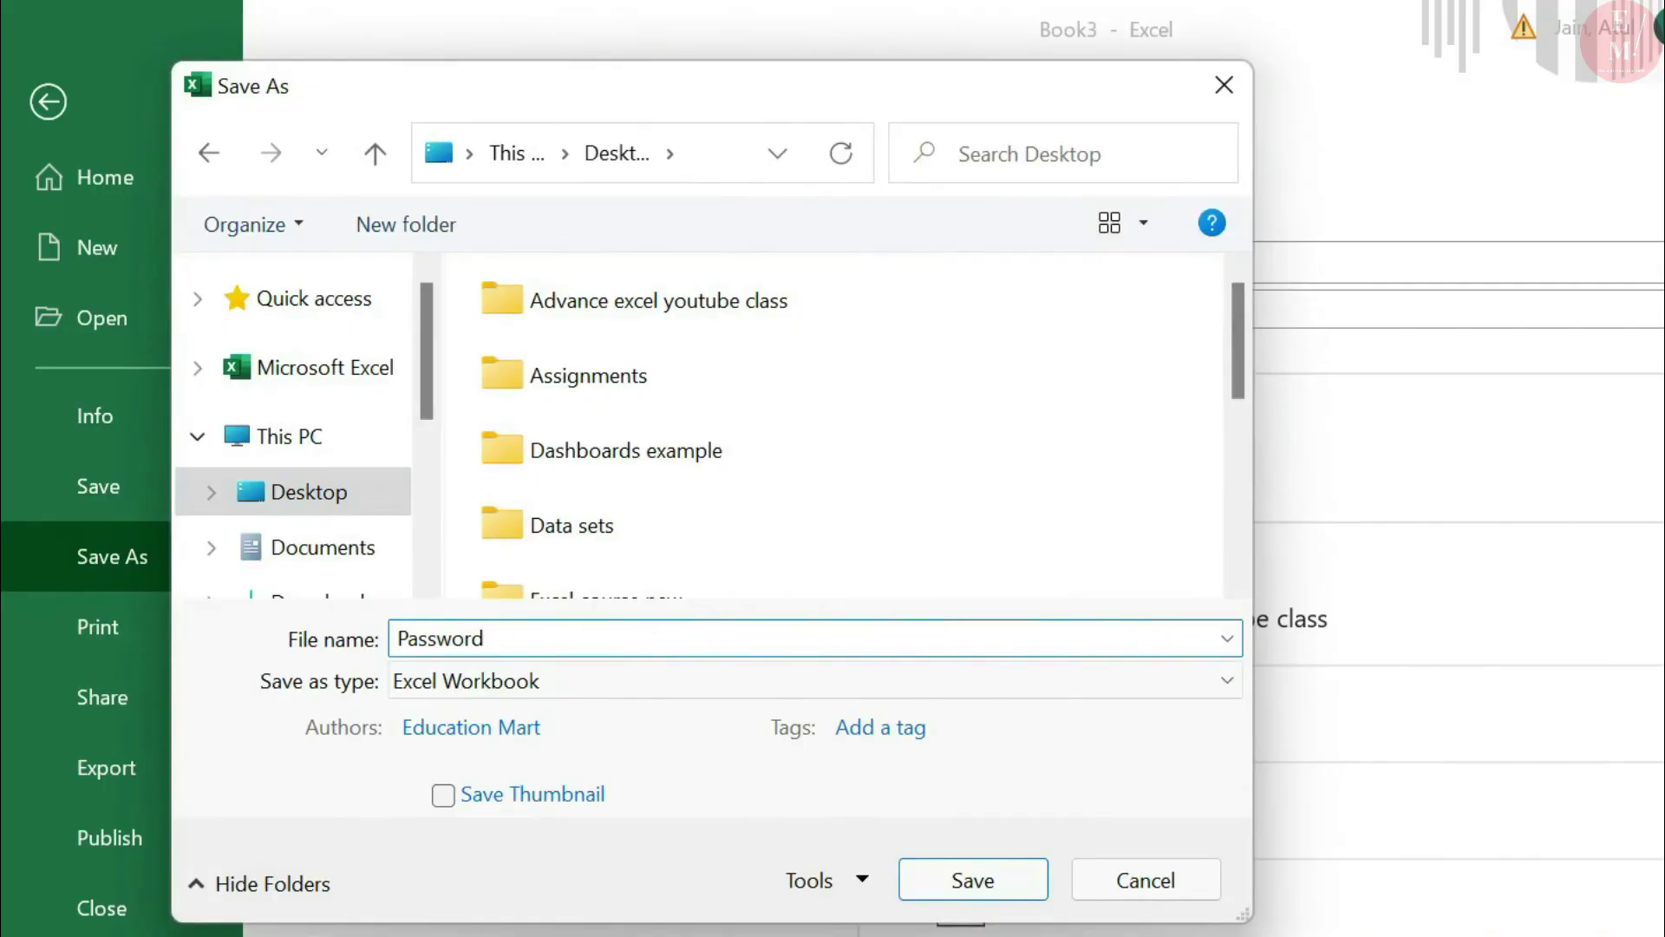
click(731, 662)
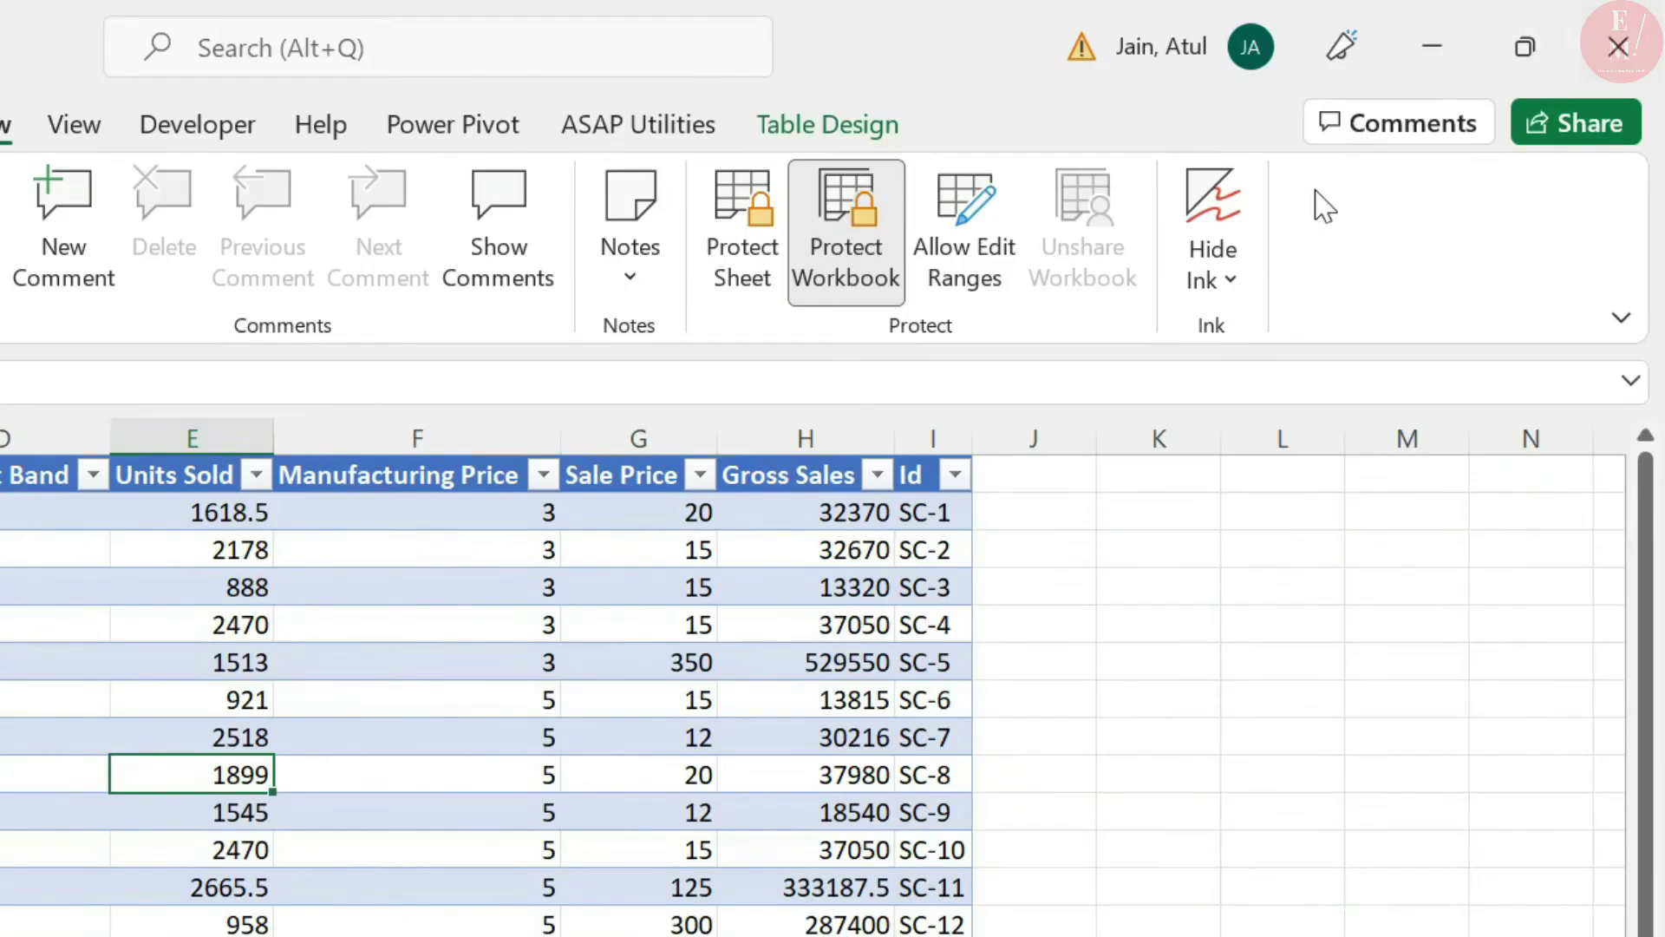
Close Excel and File Explorer, then open the Password workbook from the desktop
click(1618, 48)
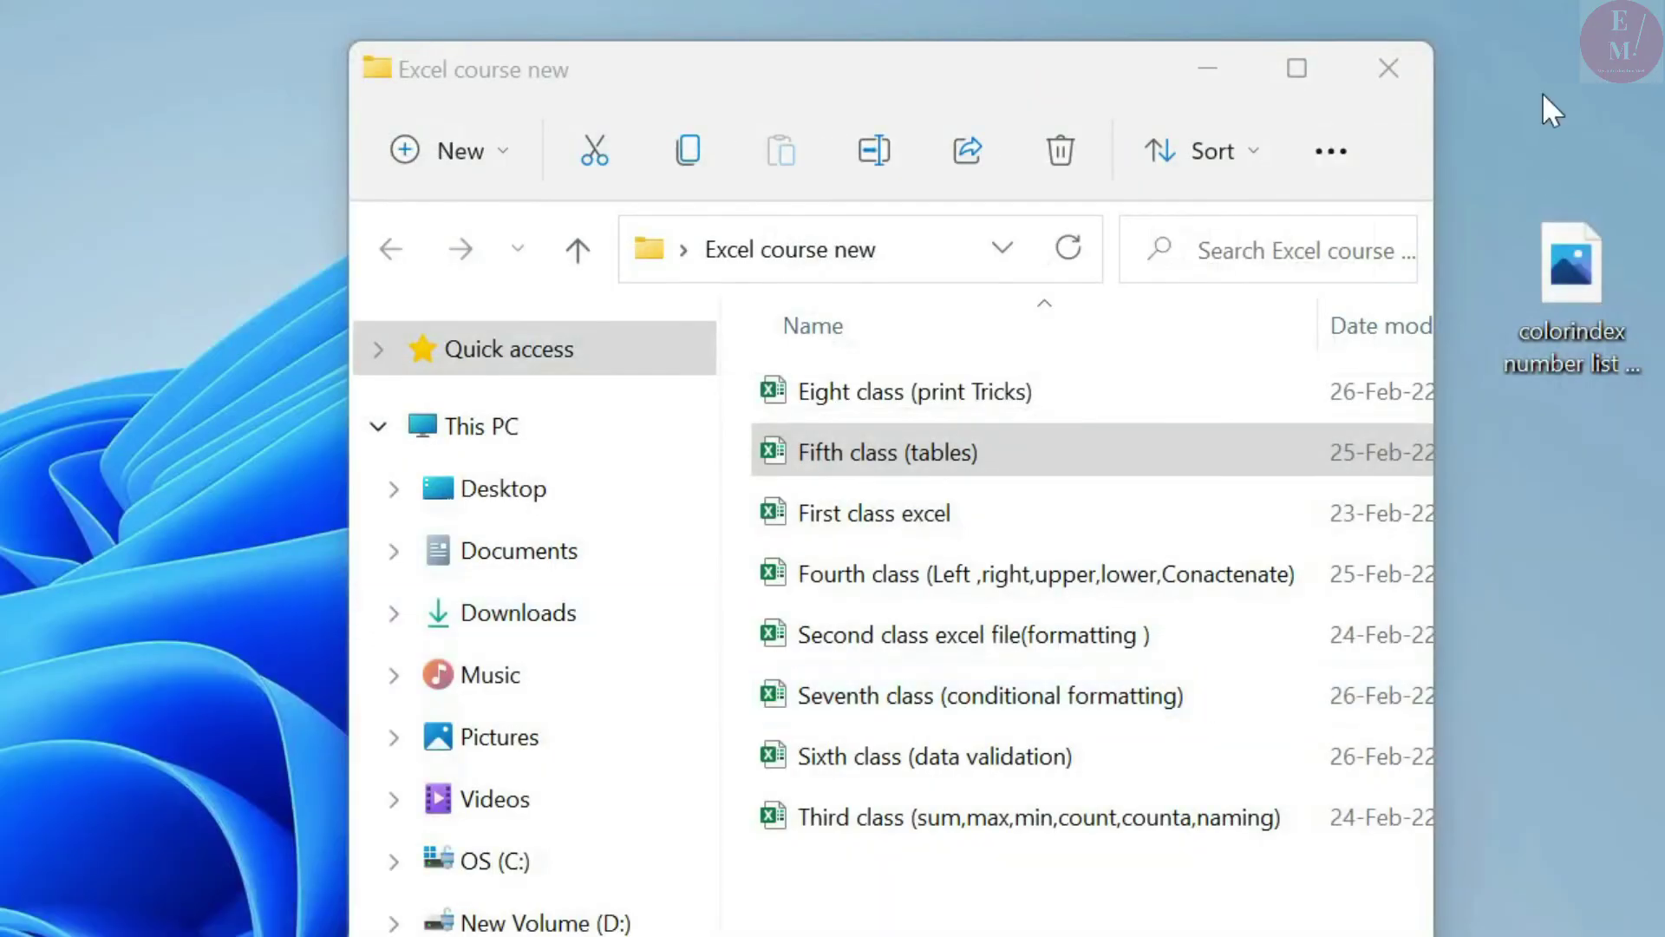
click(1386, 71)
drag(262, 102, 1397, 171)
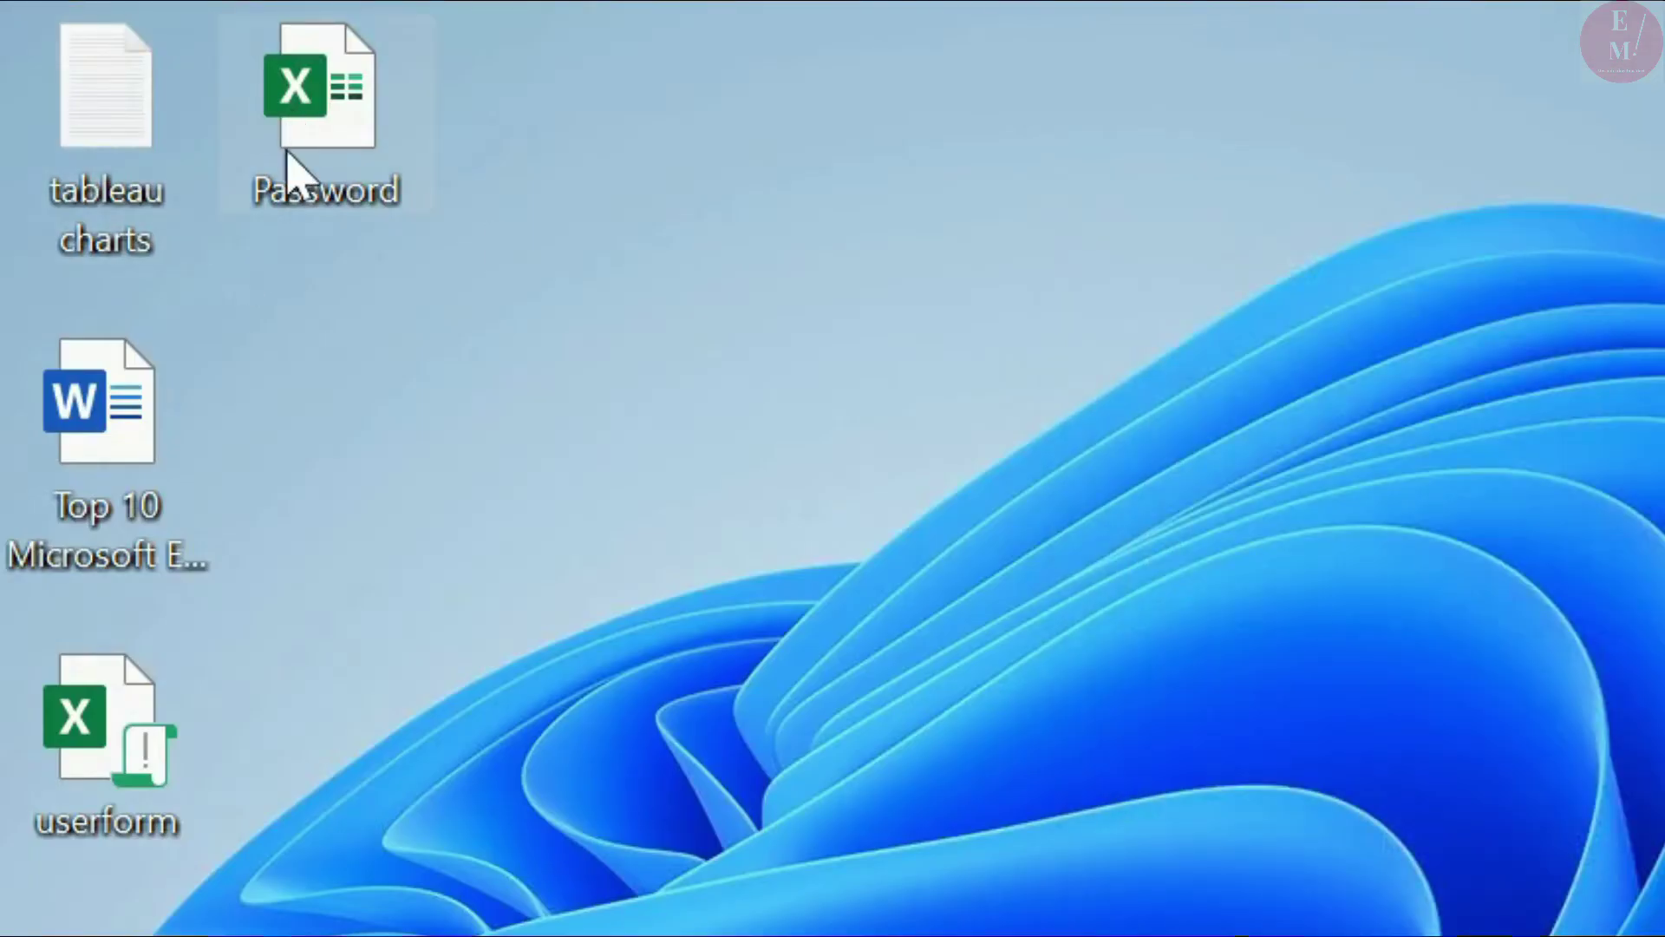
double_click(1215, 120)
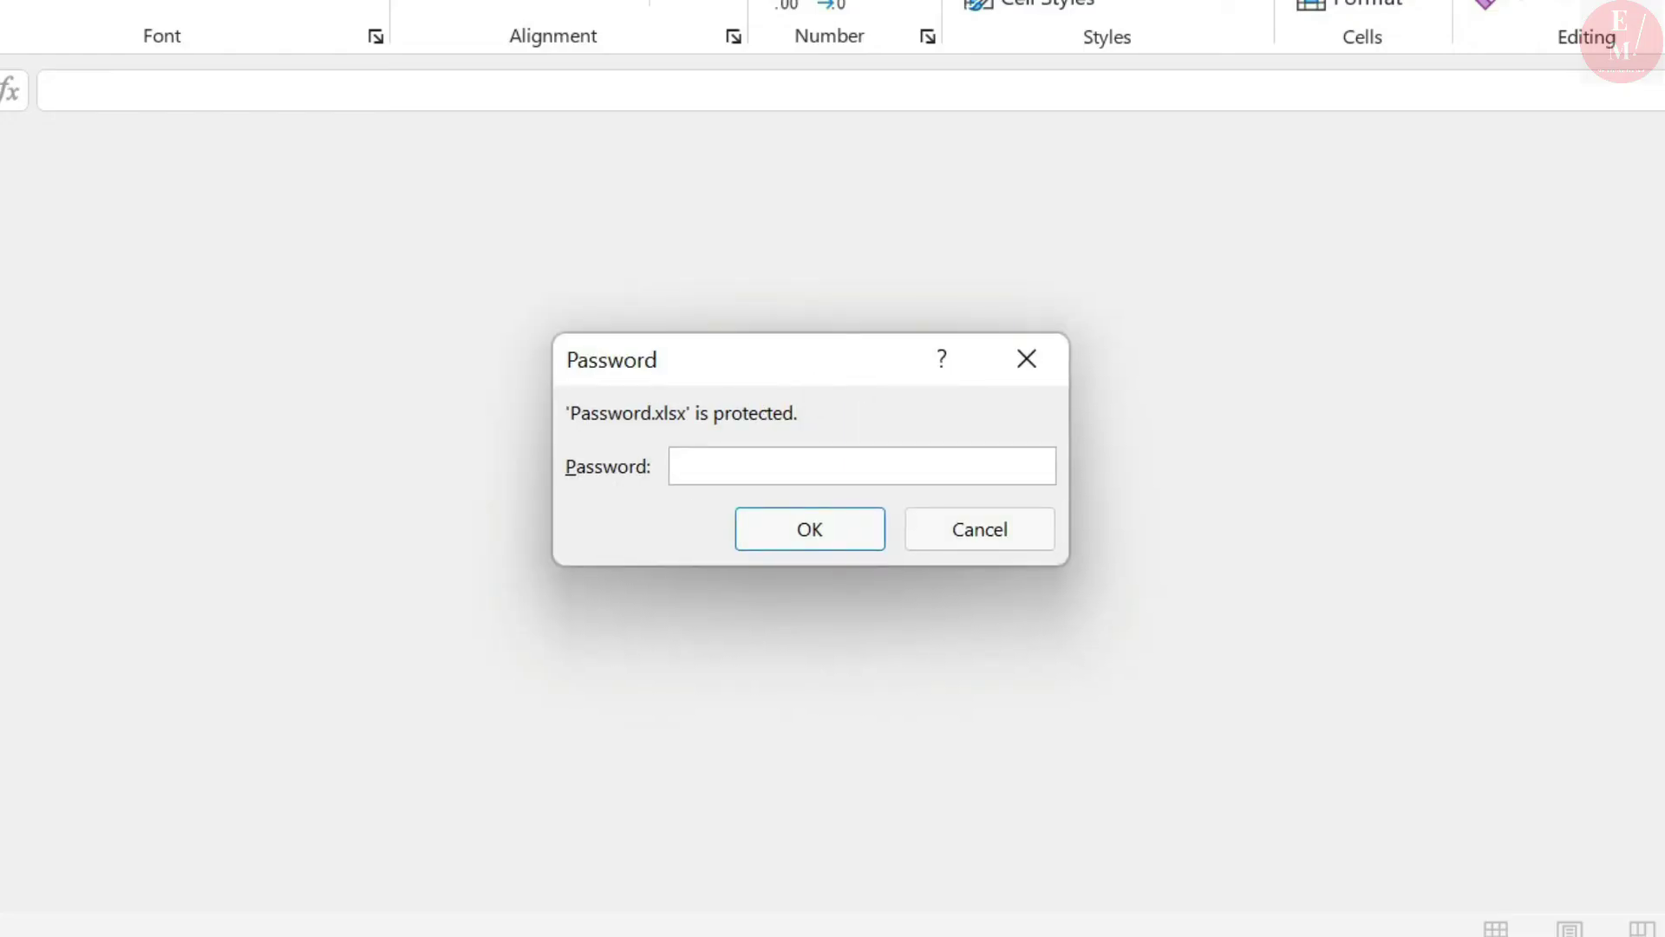
Enter the workbook password to open Password and return to the sales table on Sheet1 (5)
text(•)
key(Return)
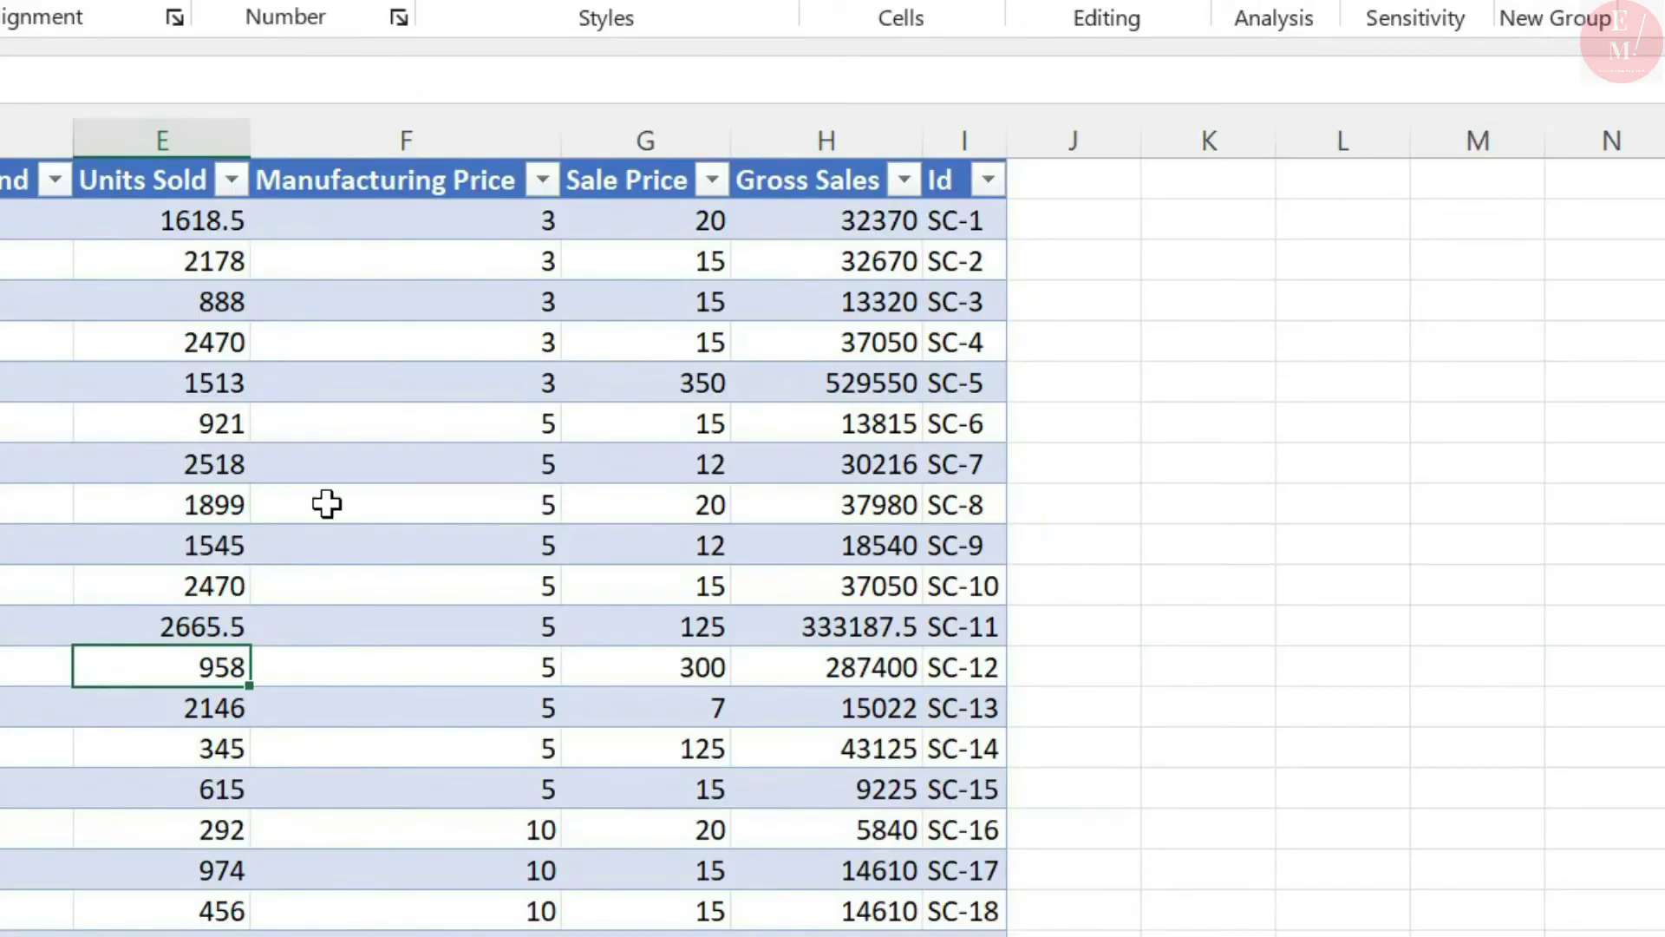
drag(1474, 340, 1642, 551)
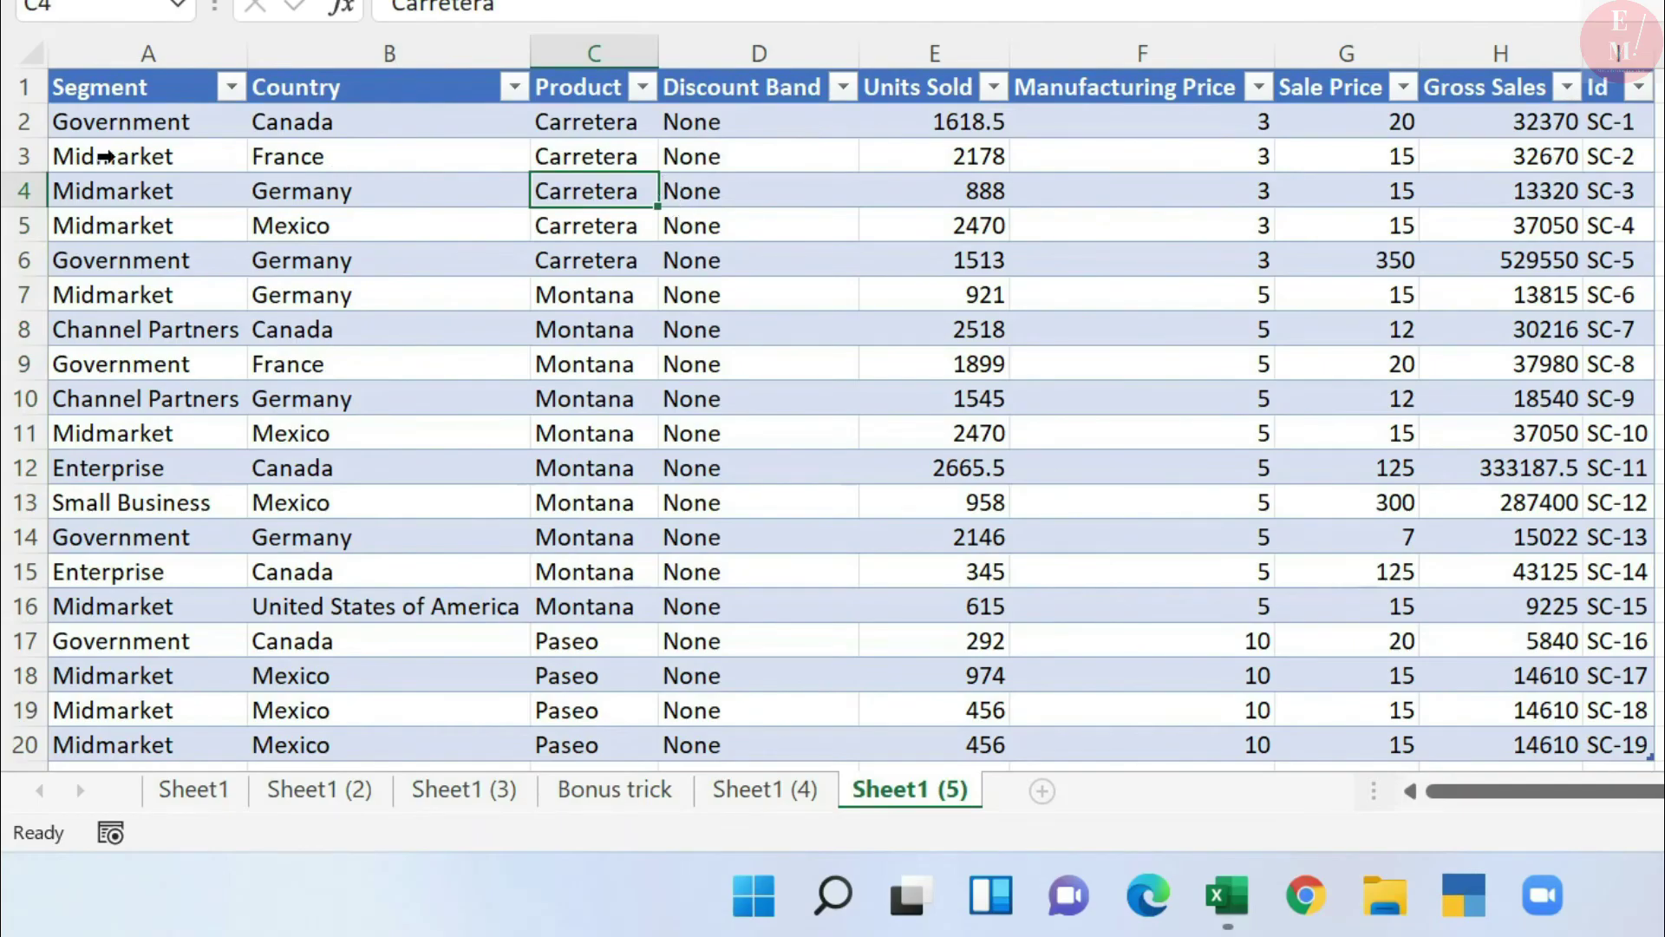
mouse_move(111, 103)
mouse_down()
mouse_move(1386, 175)
mouse_move(1536, 677)
mouse_move(1648, 743)
mouse_move(1570, 583)
mouse_move(1427, 554)
mouse_up()
scroll(1427, 554, up, 2)
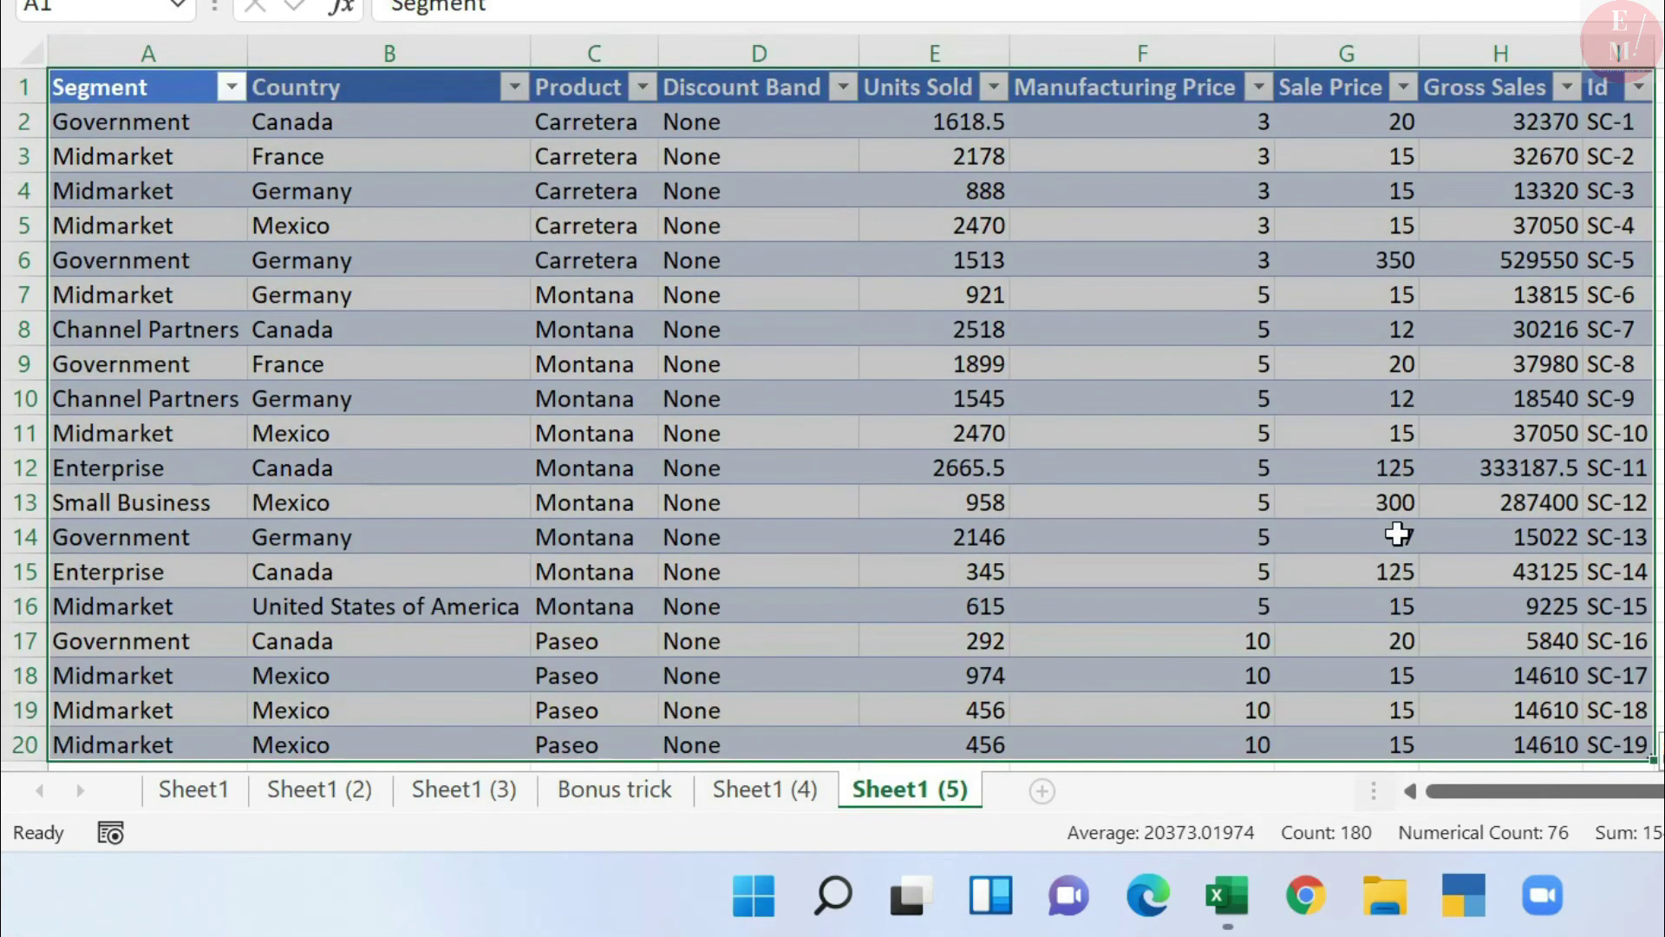
click(840, 363)
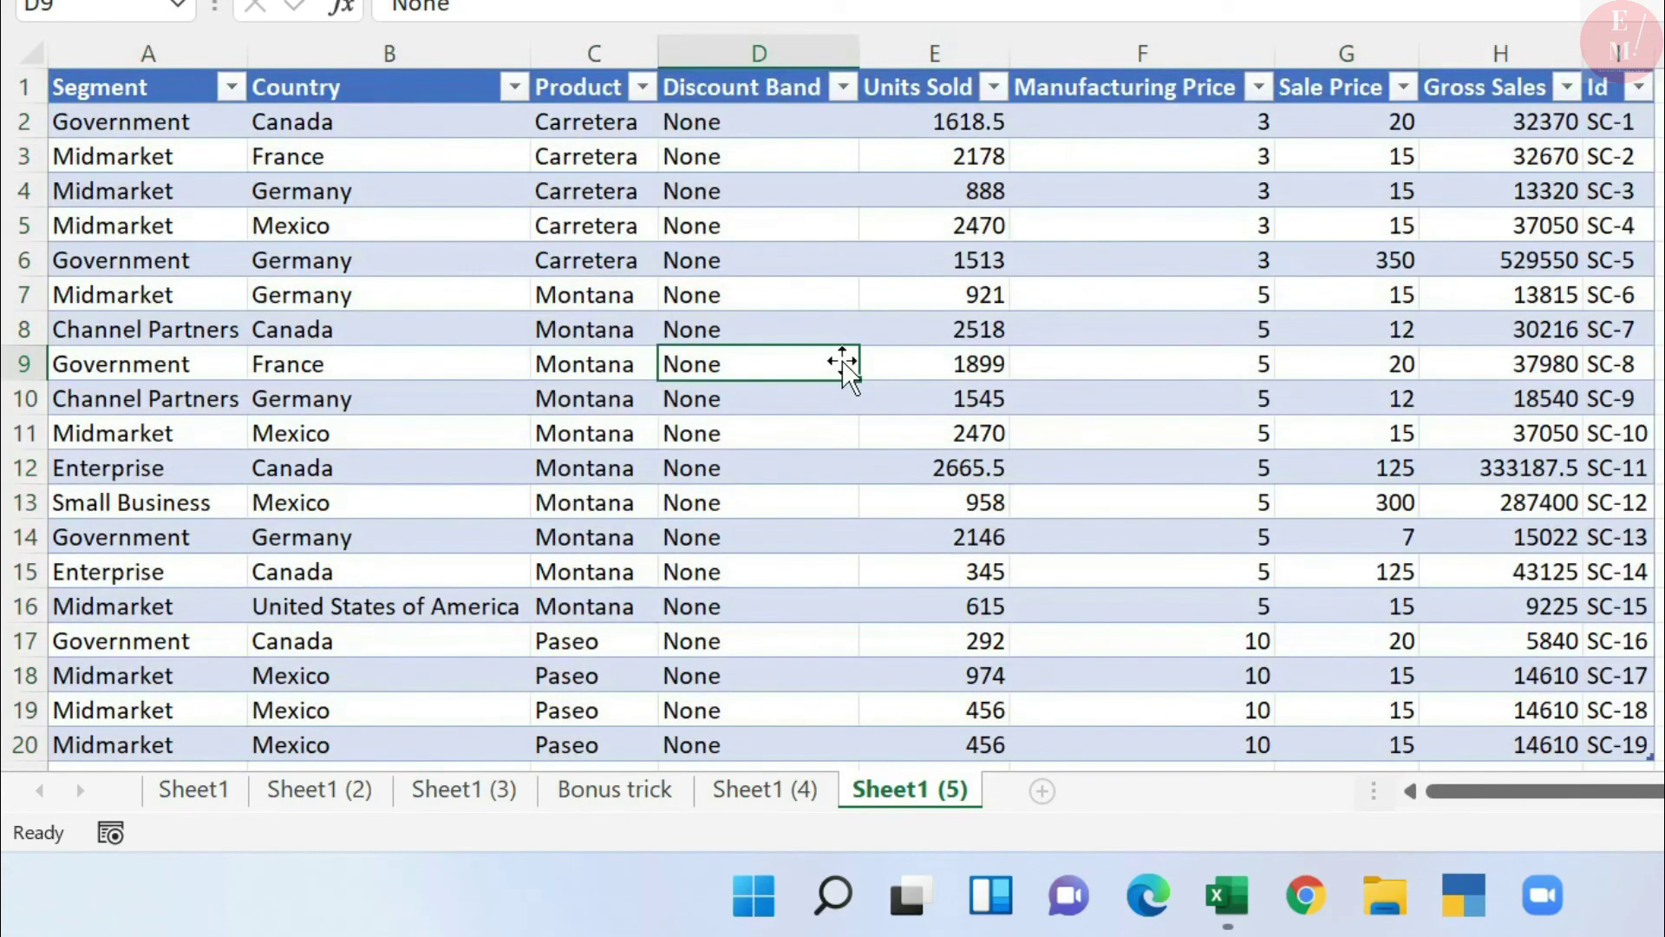
Select the whole sheet and clear Locked on the Format Cells Protection tab
click(43, 67)
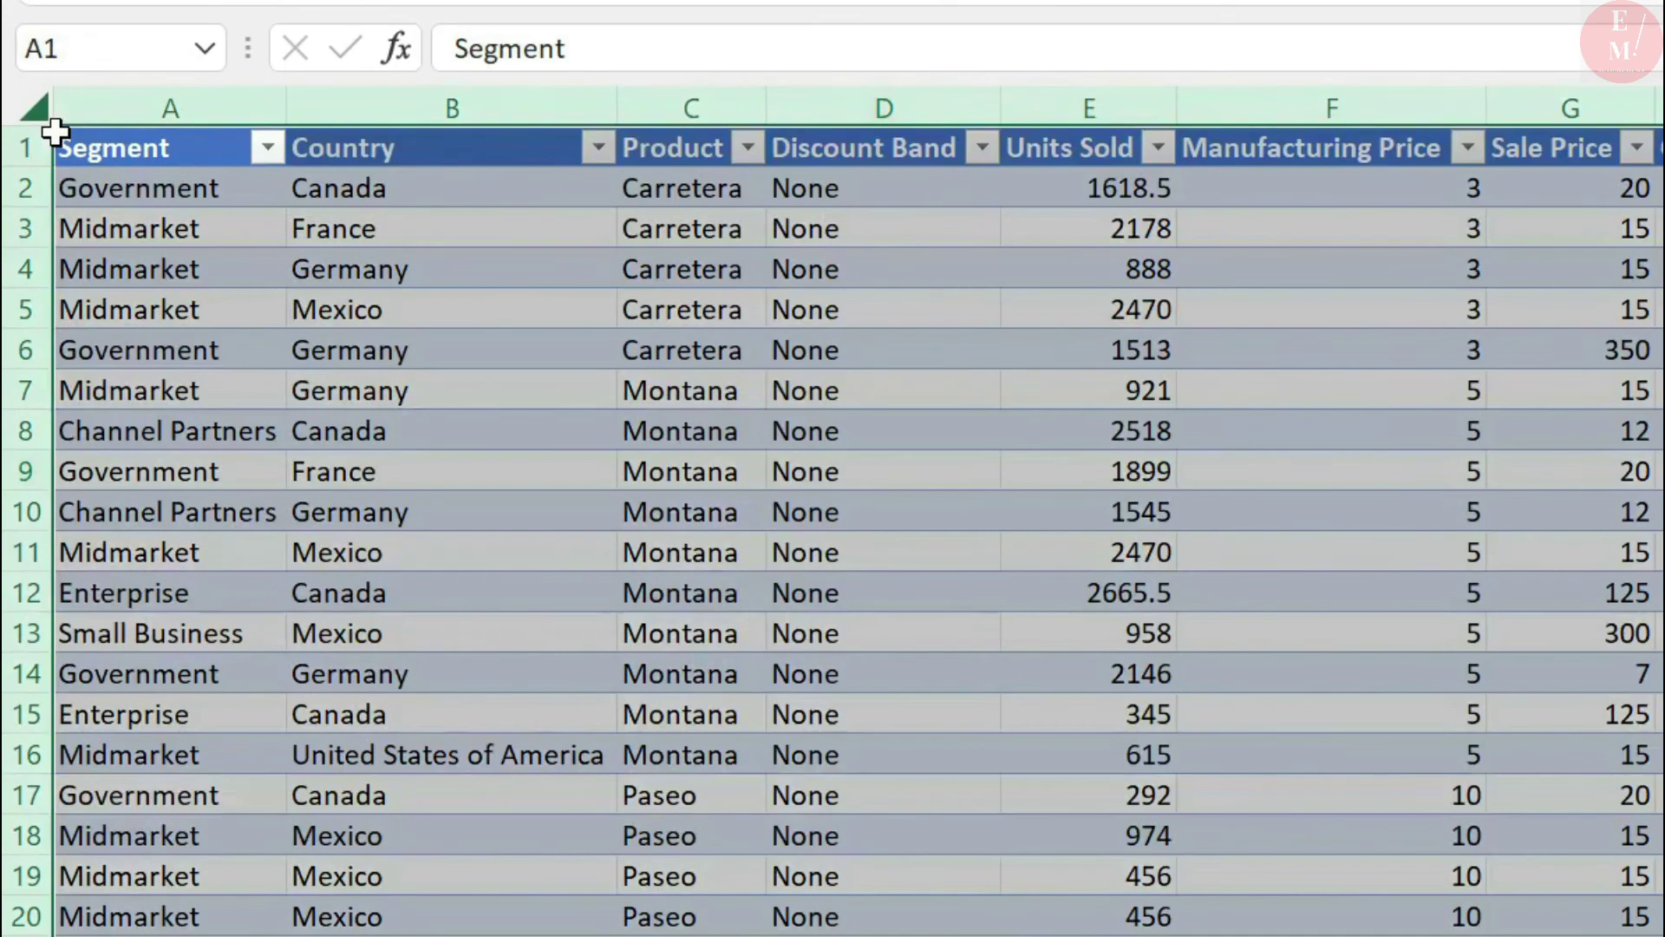
right_click(565, 468)
click(789, 764)
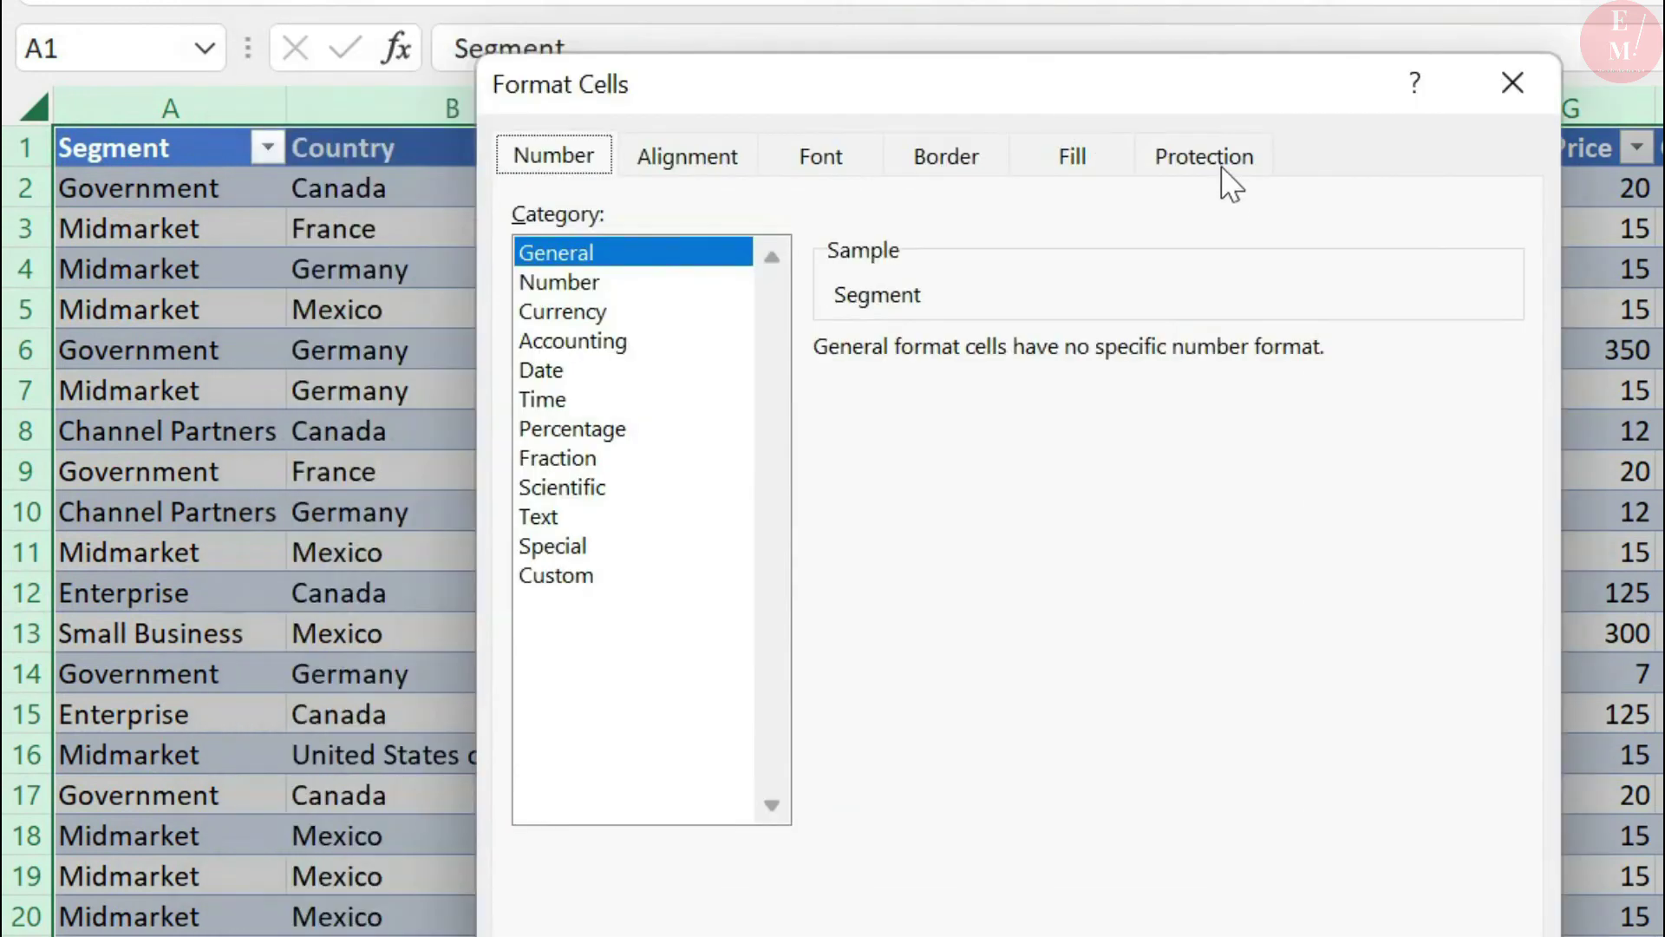
click(1207, 158)
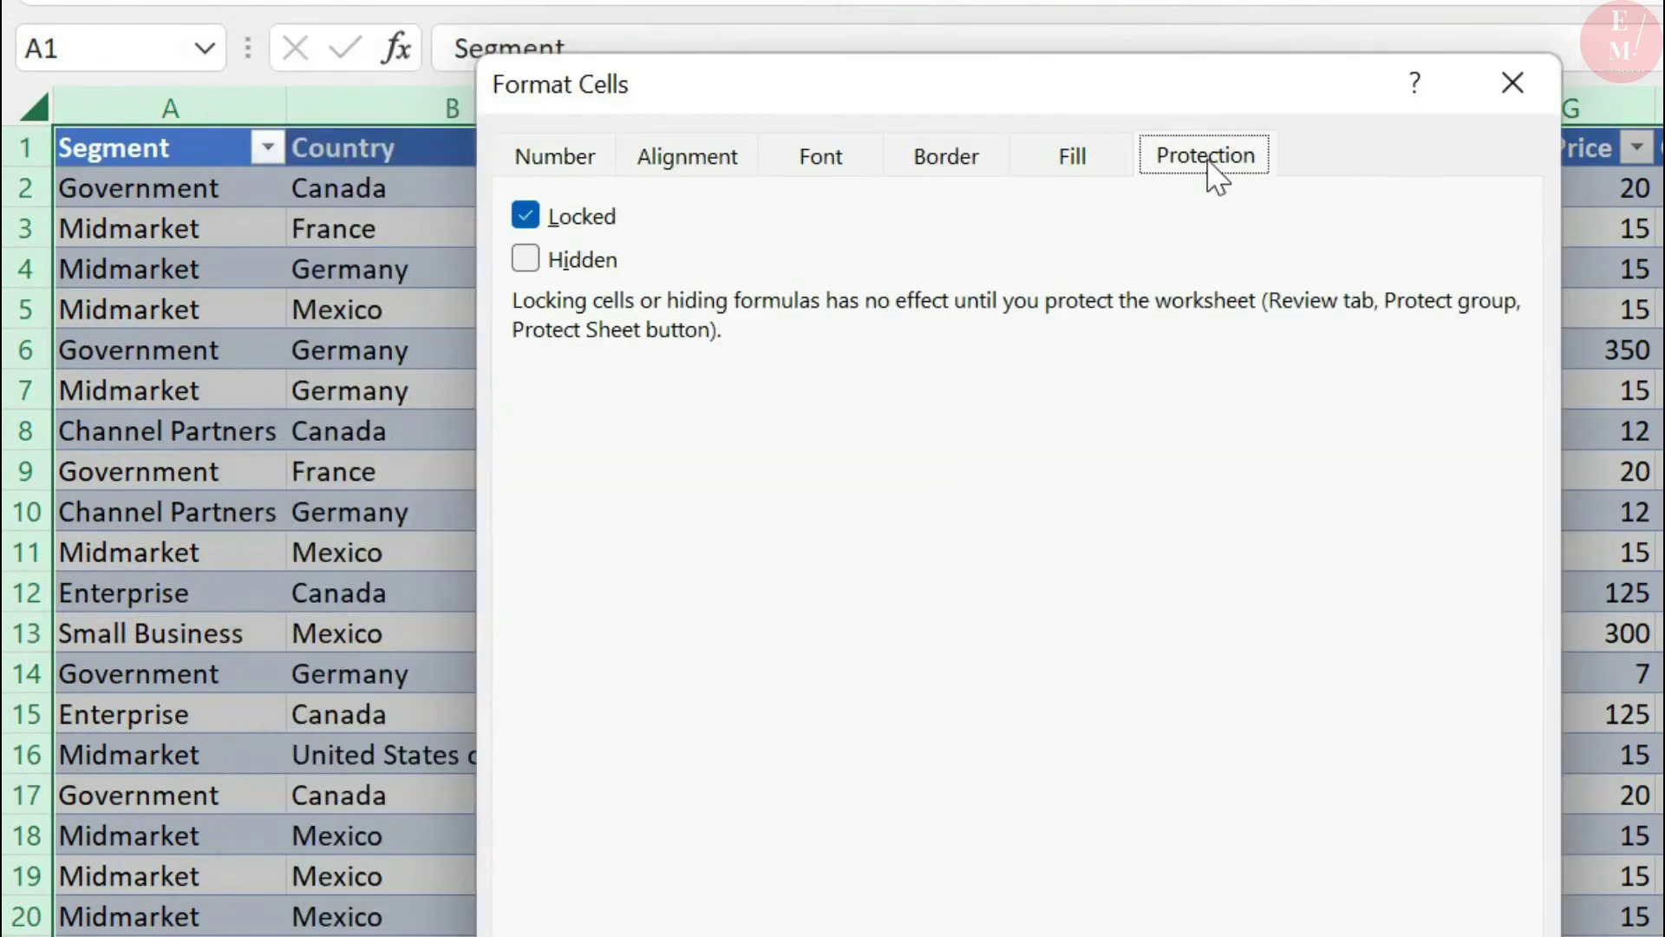
click(530, 220)
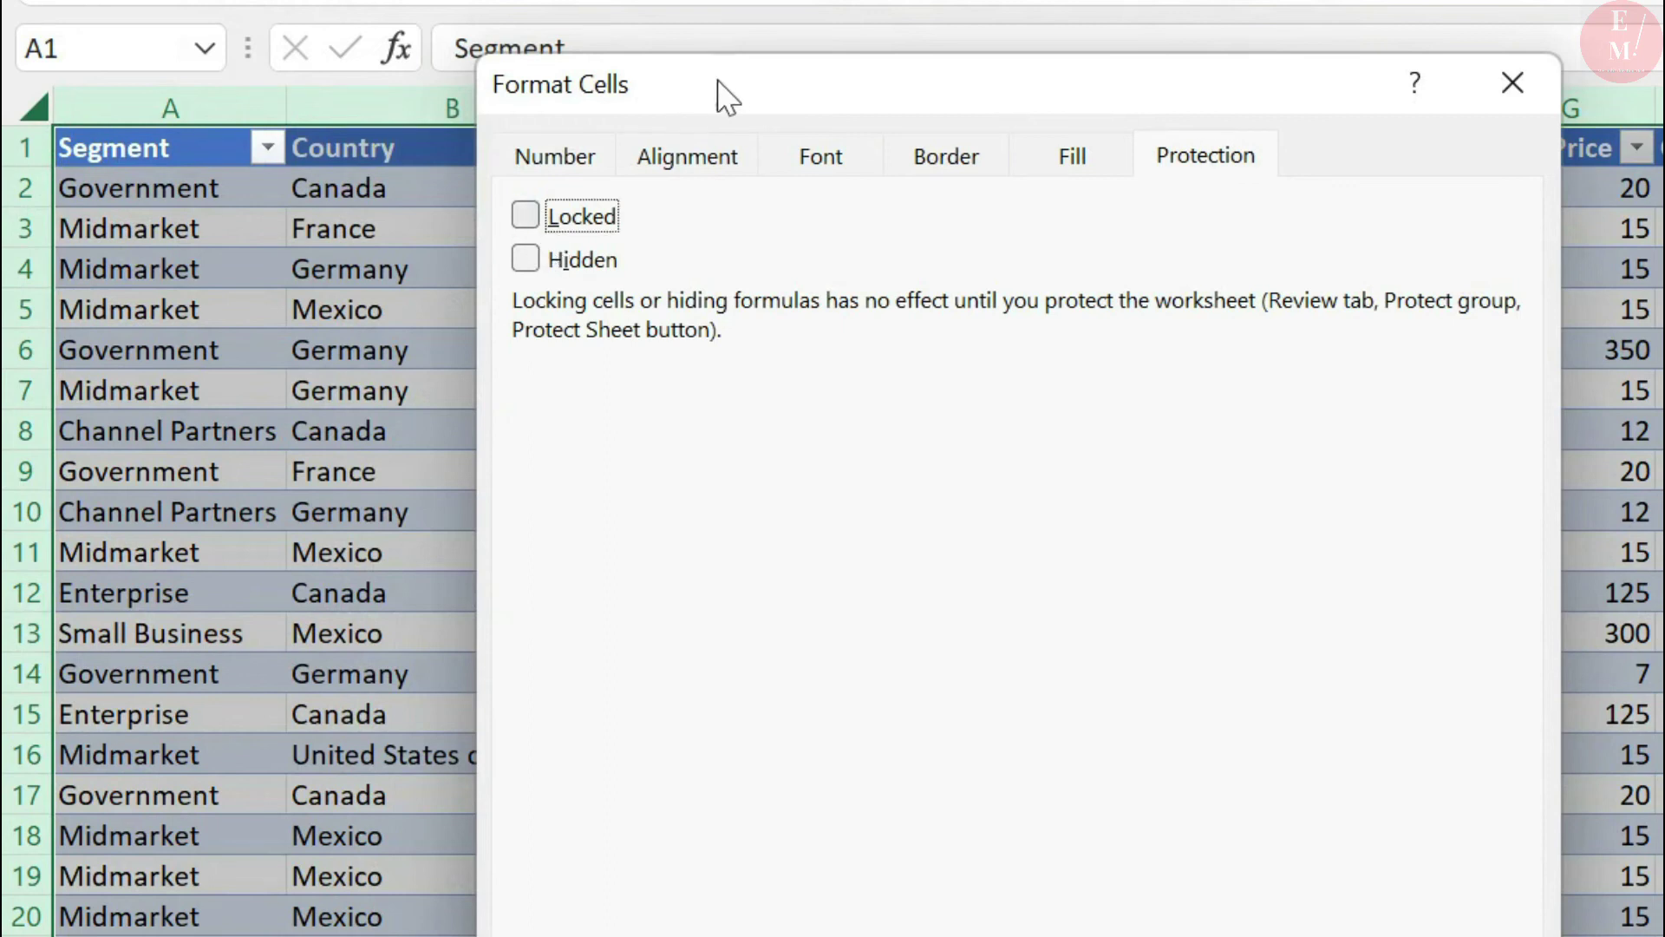
drag(727, 97, 761, 0)
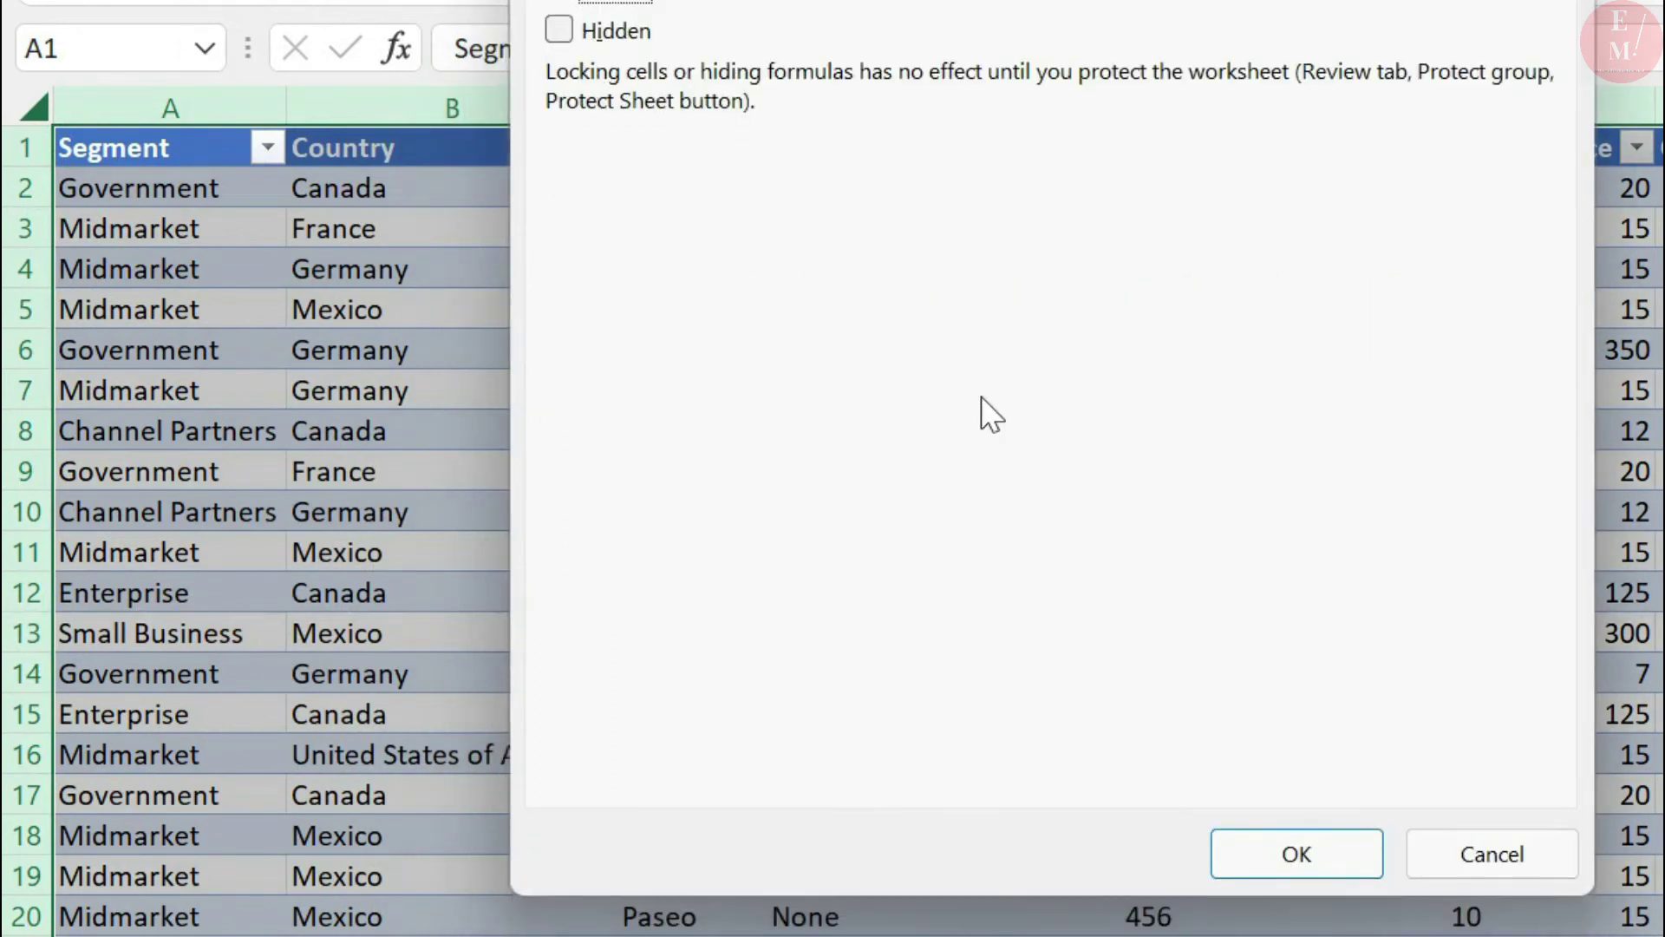
click(1295, 854)
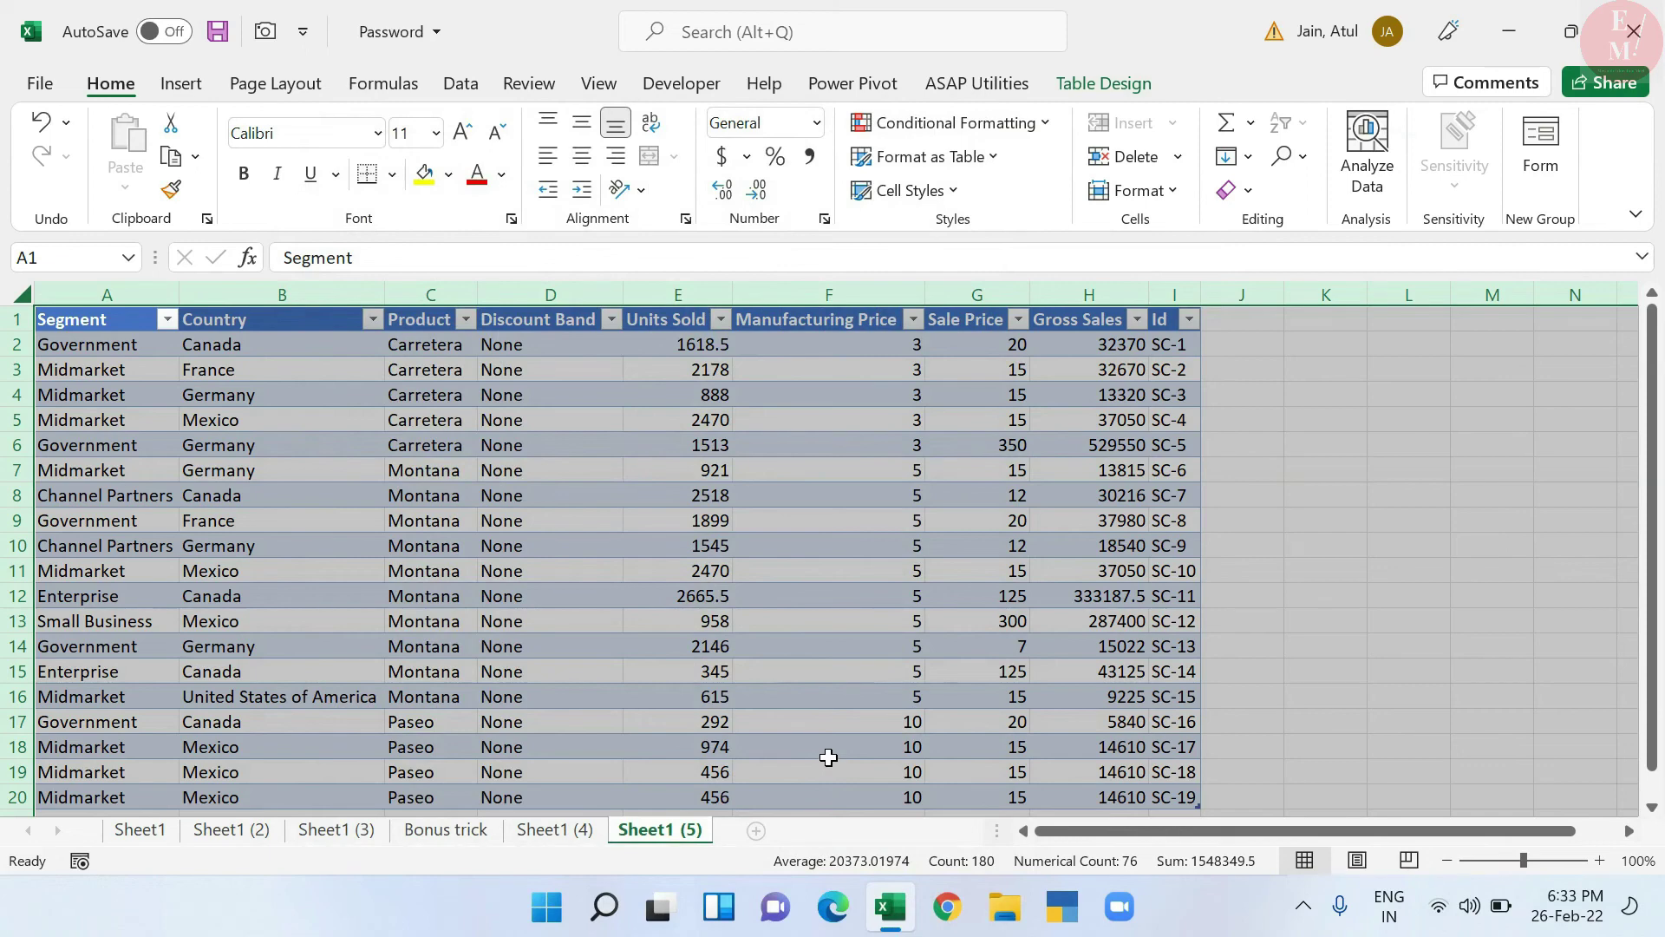
Select the sales table A1:I20 and turn Locked back on in Format Cells Protection
click(121, 521)
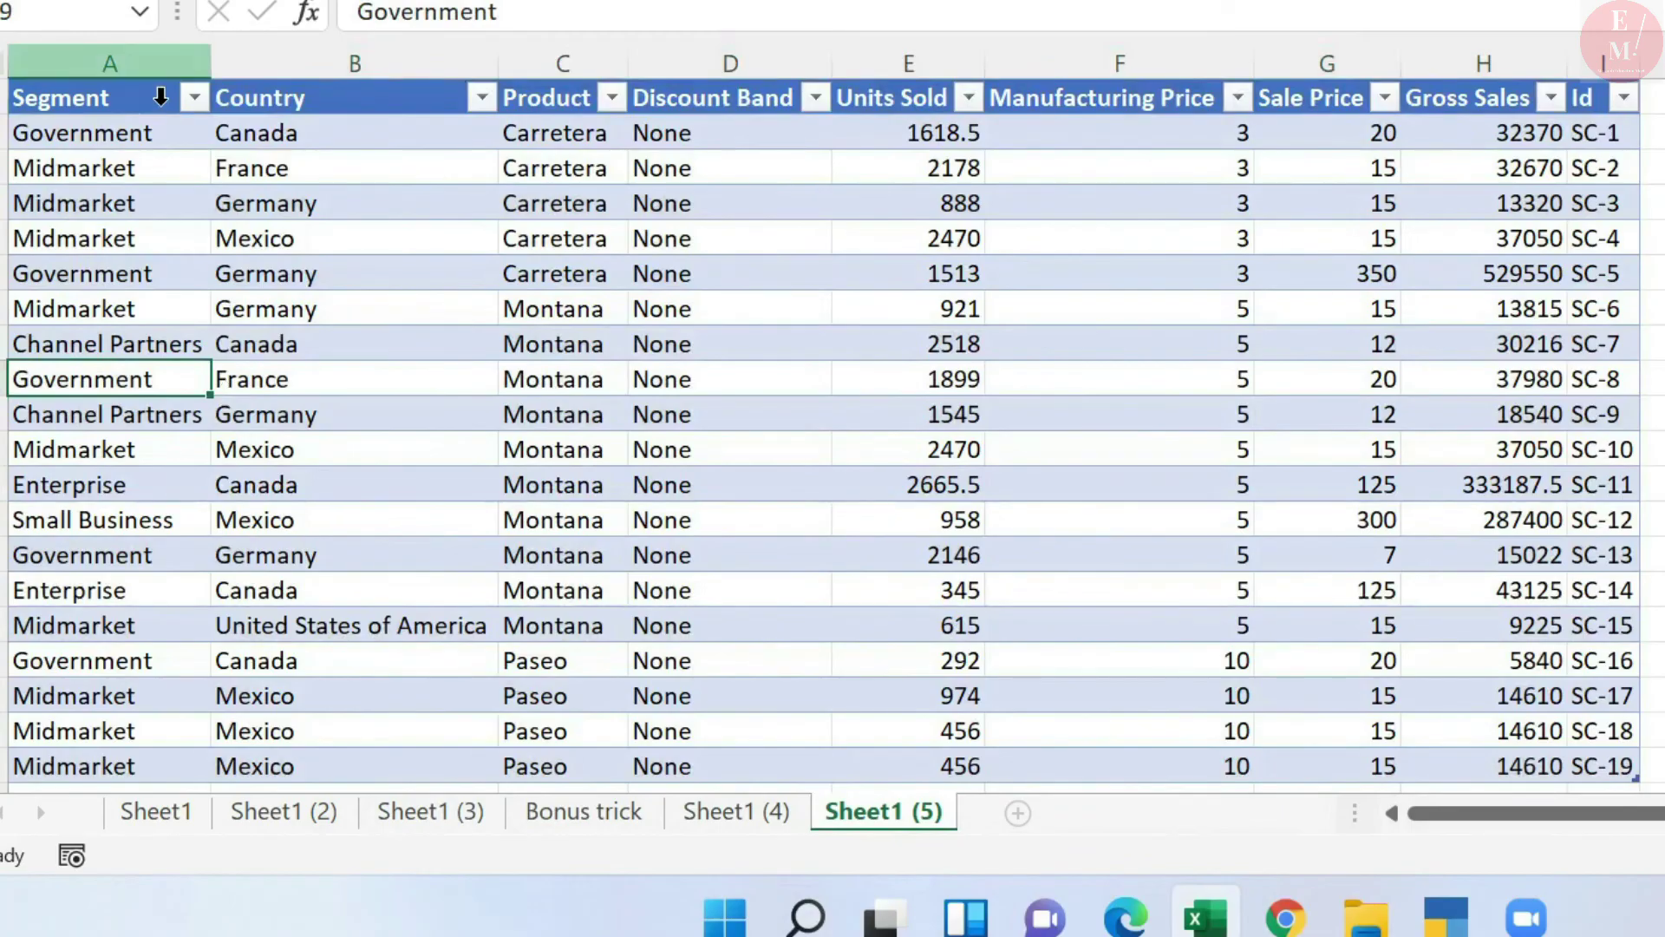
drag(160, 97, 1384, 626)
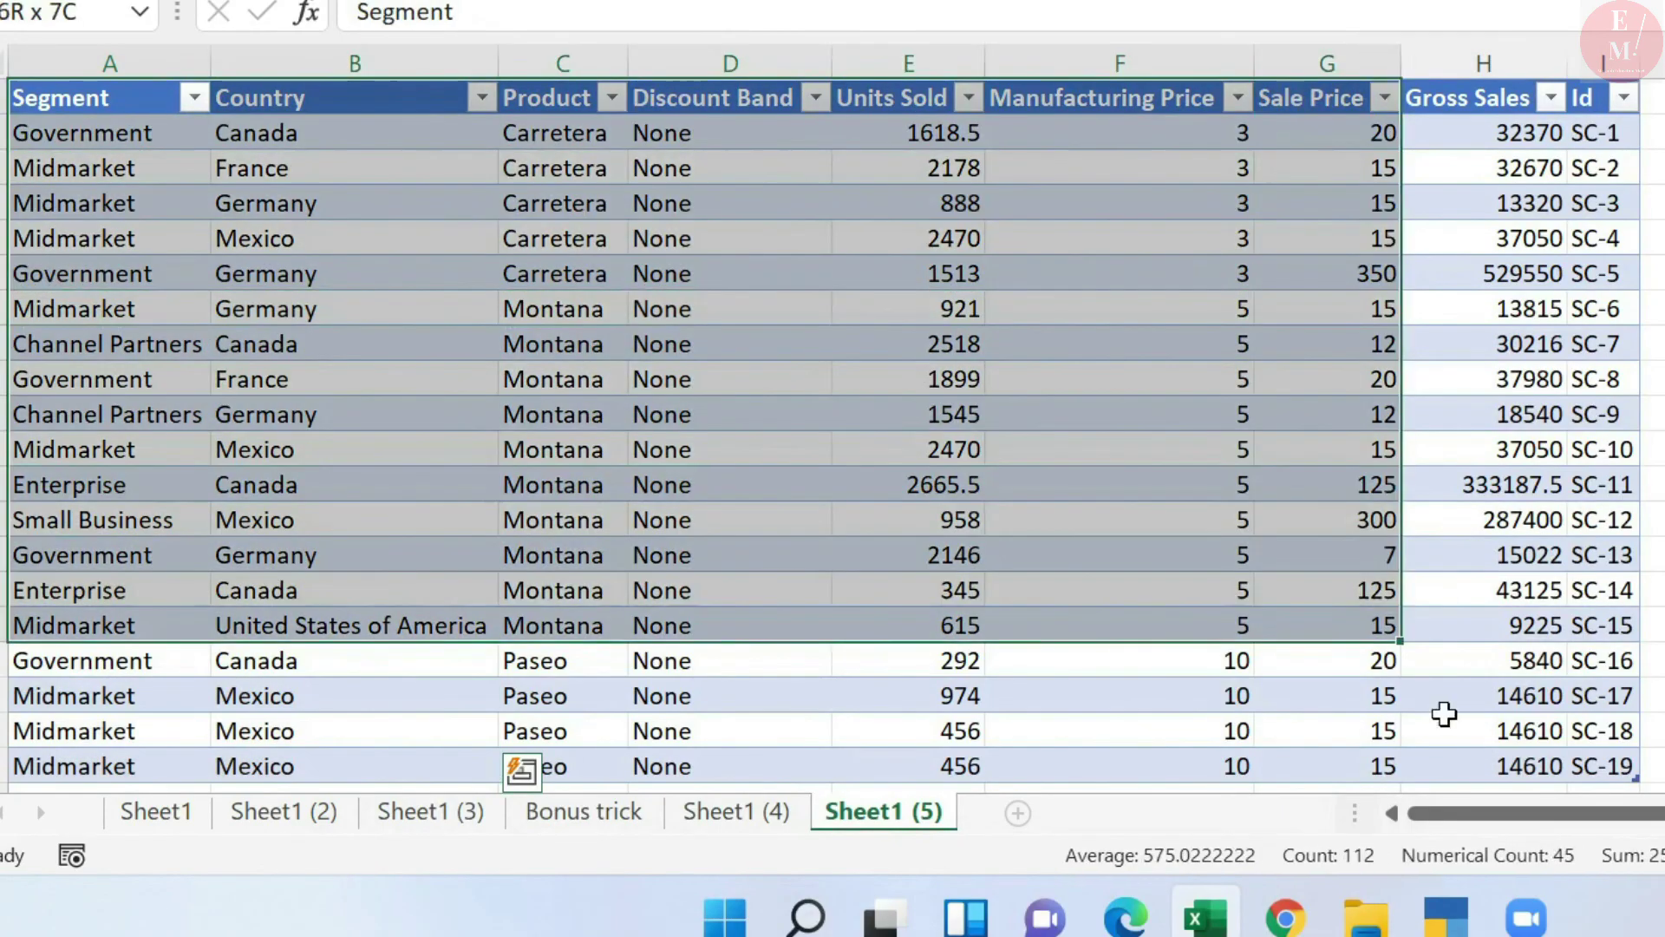
drag(1444, 713, 1417, 593)
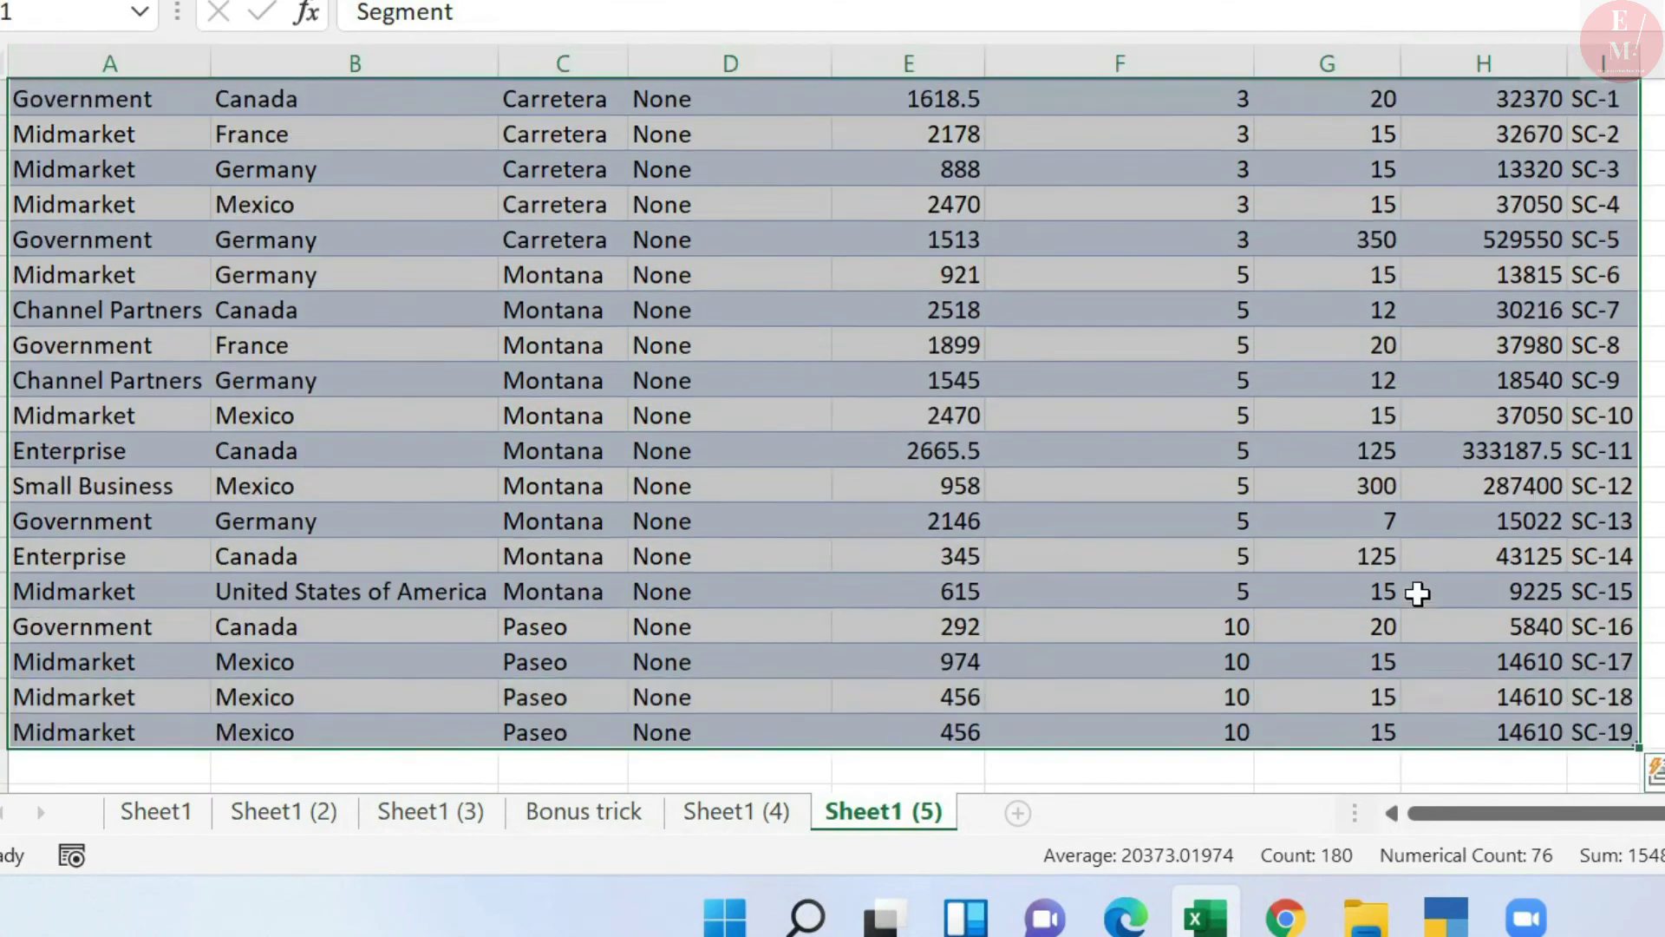
scroll(1417, 593, up, 1)
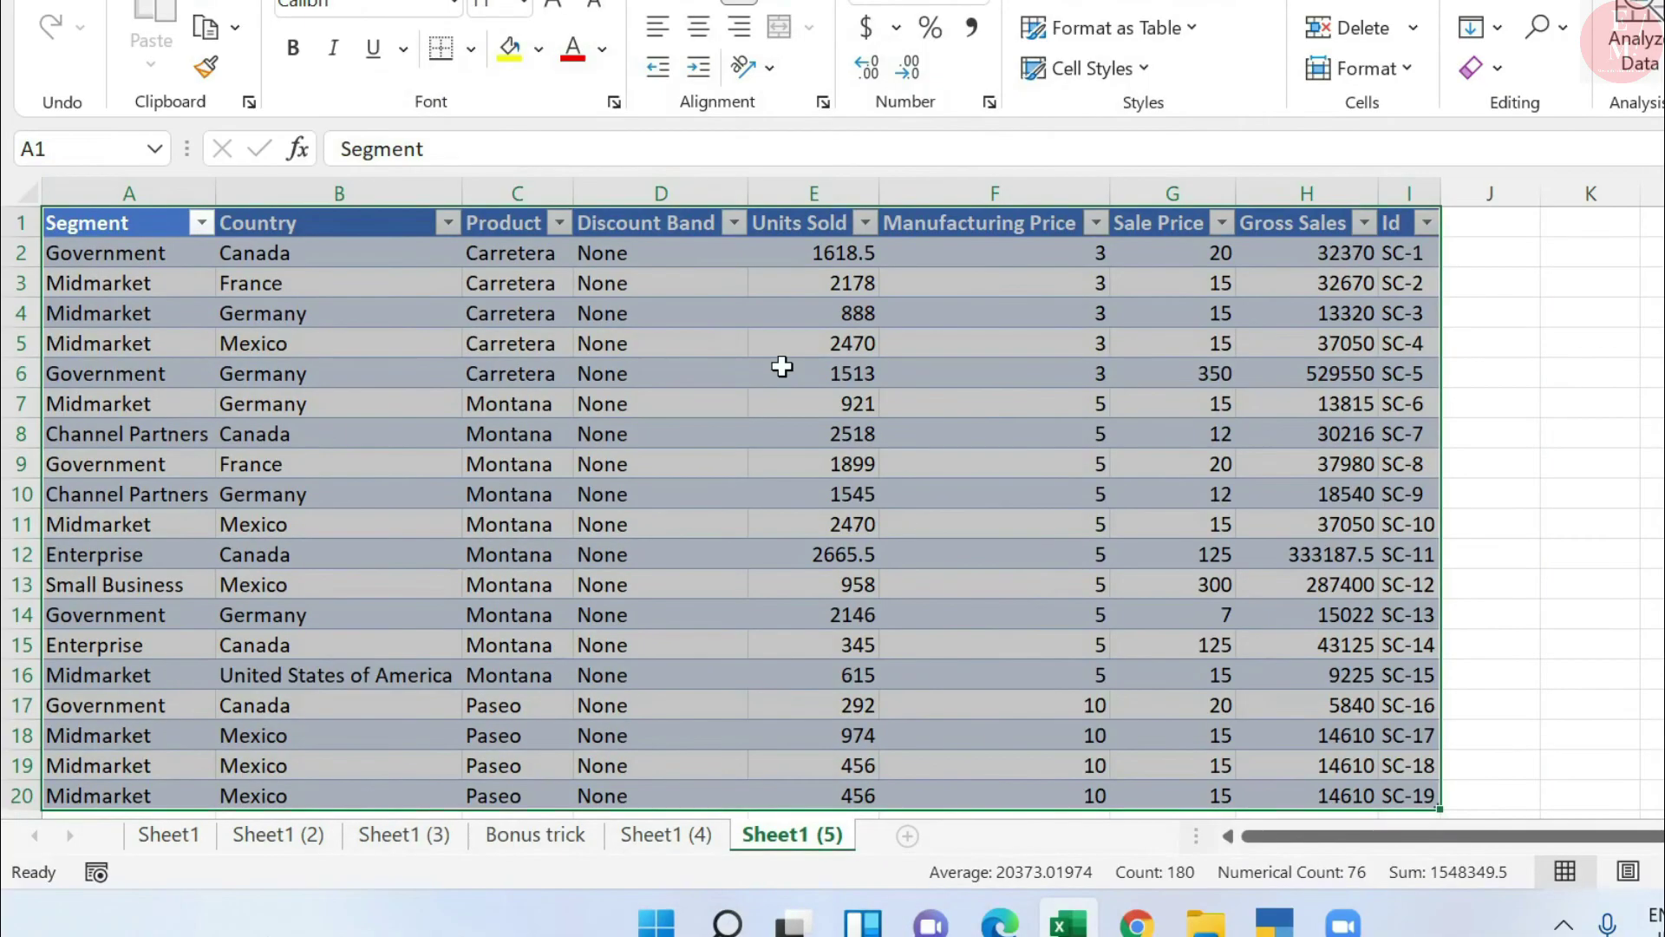
right_click(672, 425)
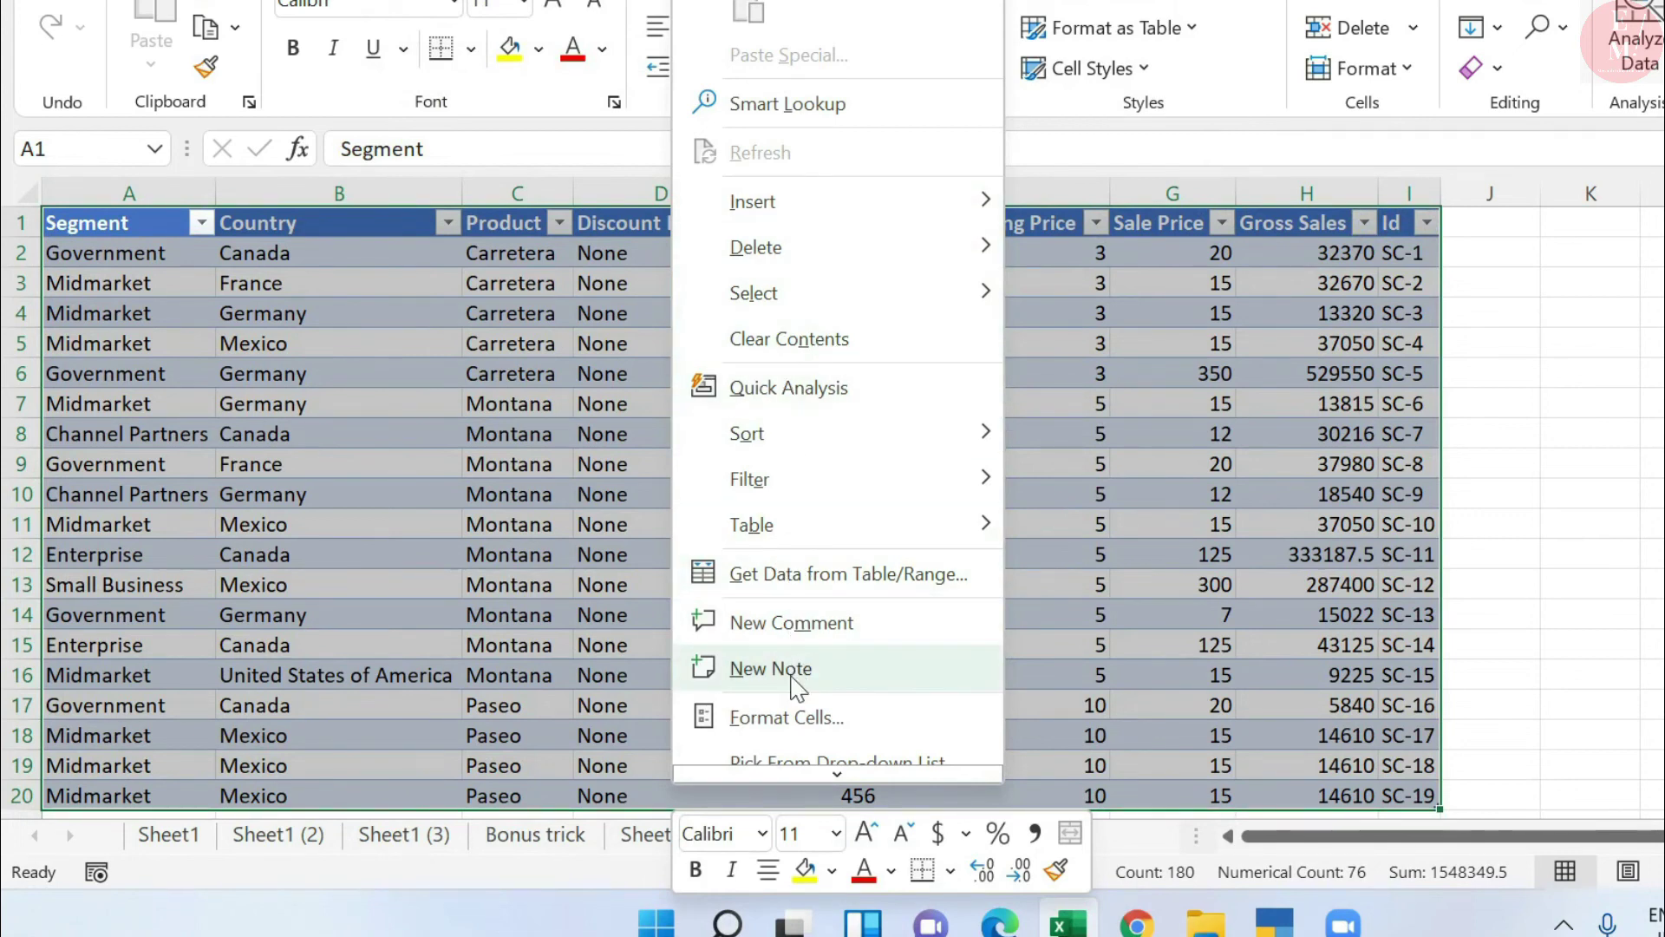
click(786, 719)
click(419, 206)
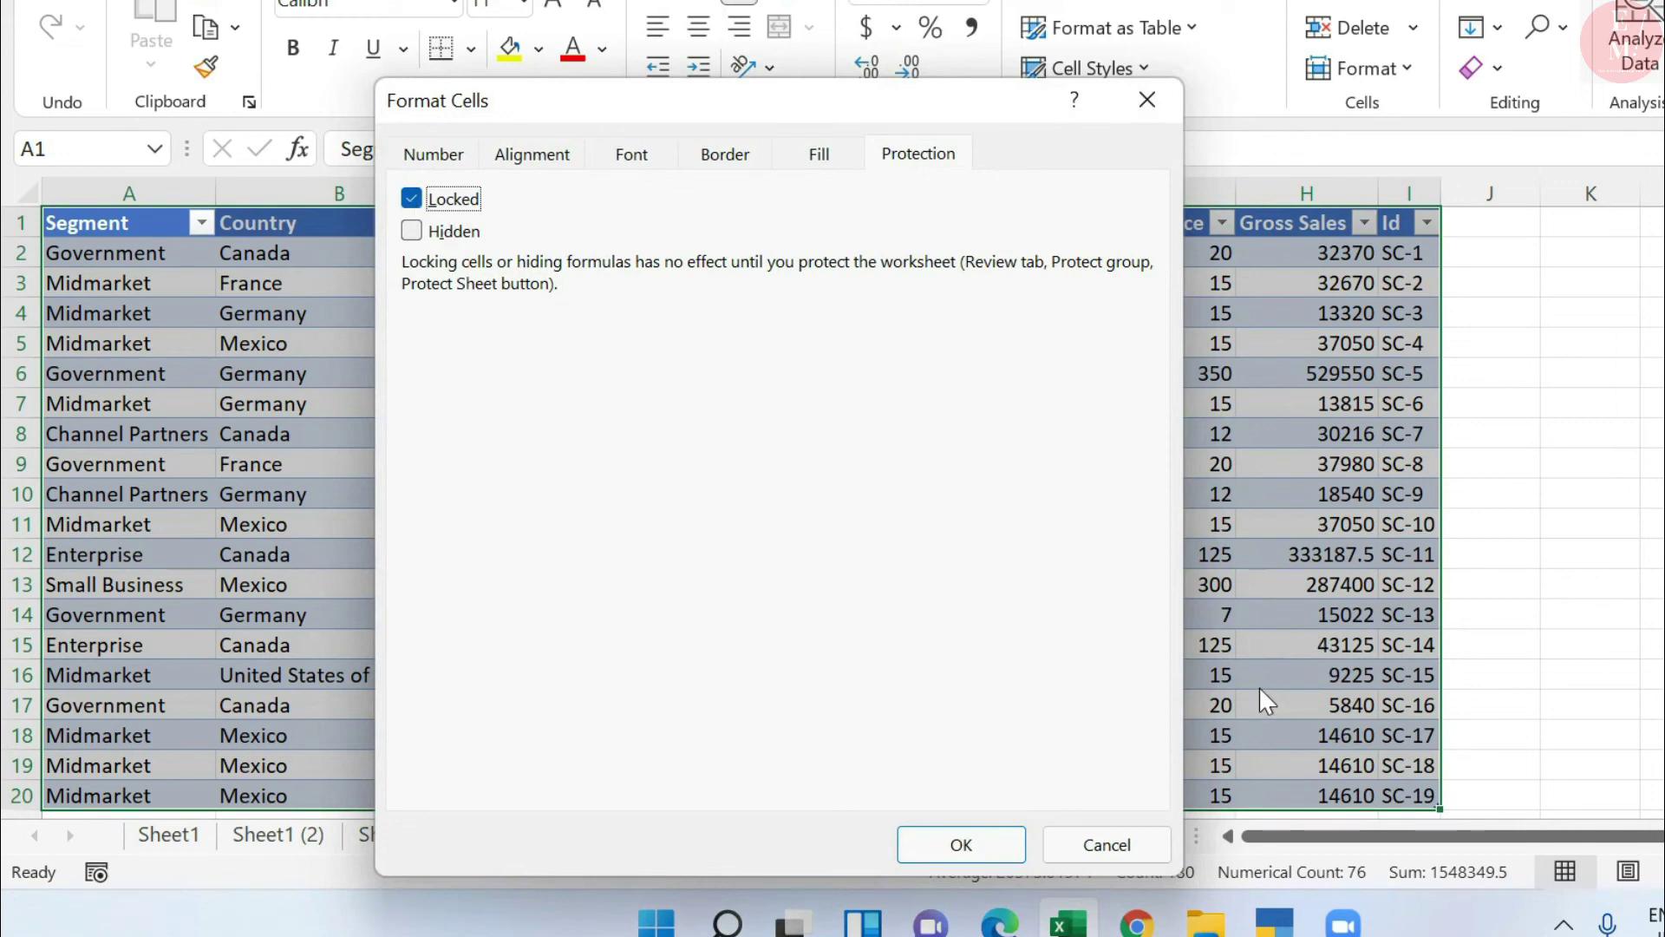
click(988, 854)
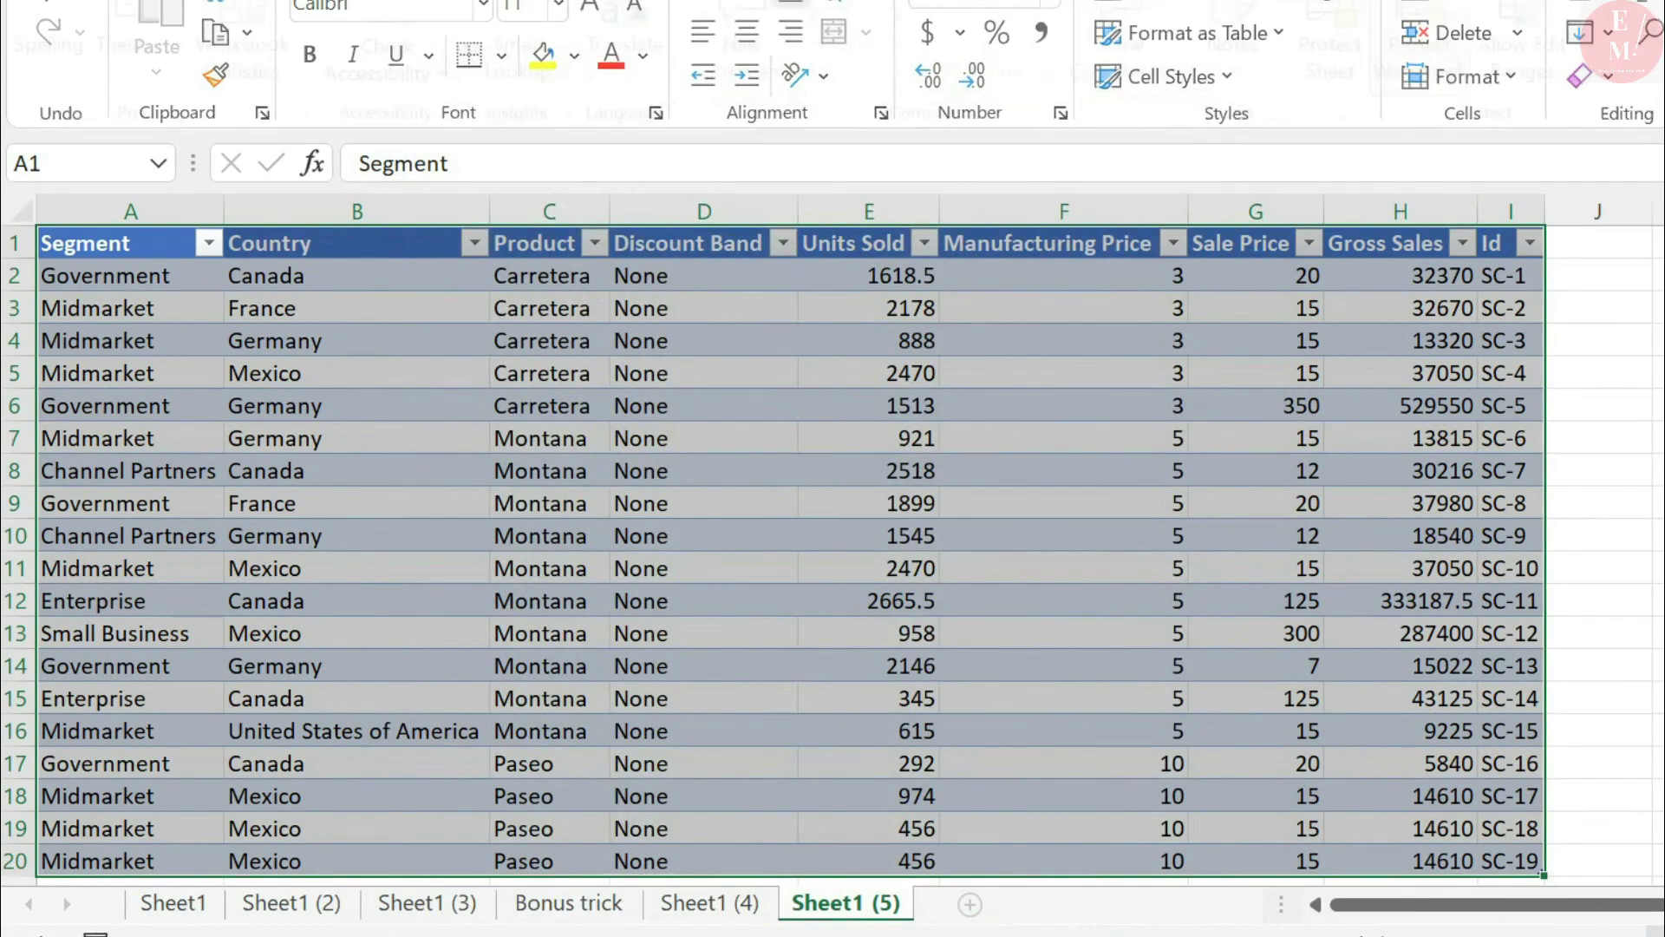
Protect Sheet1 (5) with a password, entering and confirming it
key(alt+r)
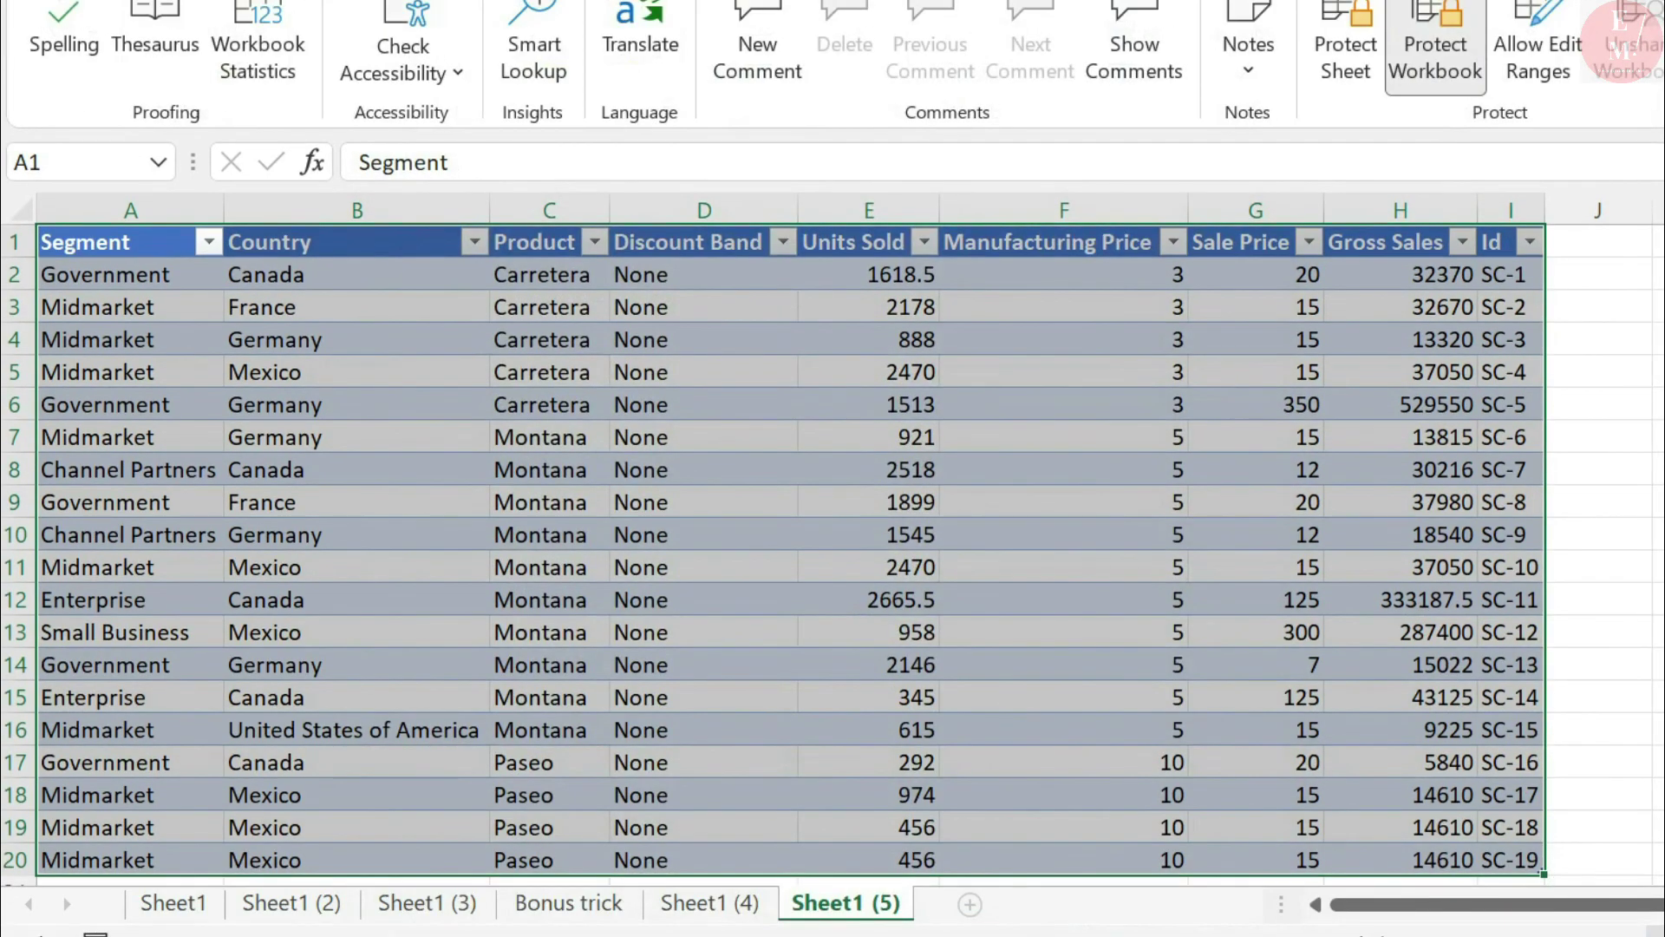
click(1346, 52)
key(Return)
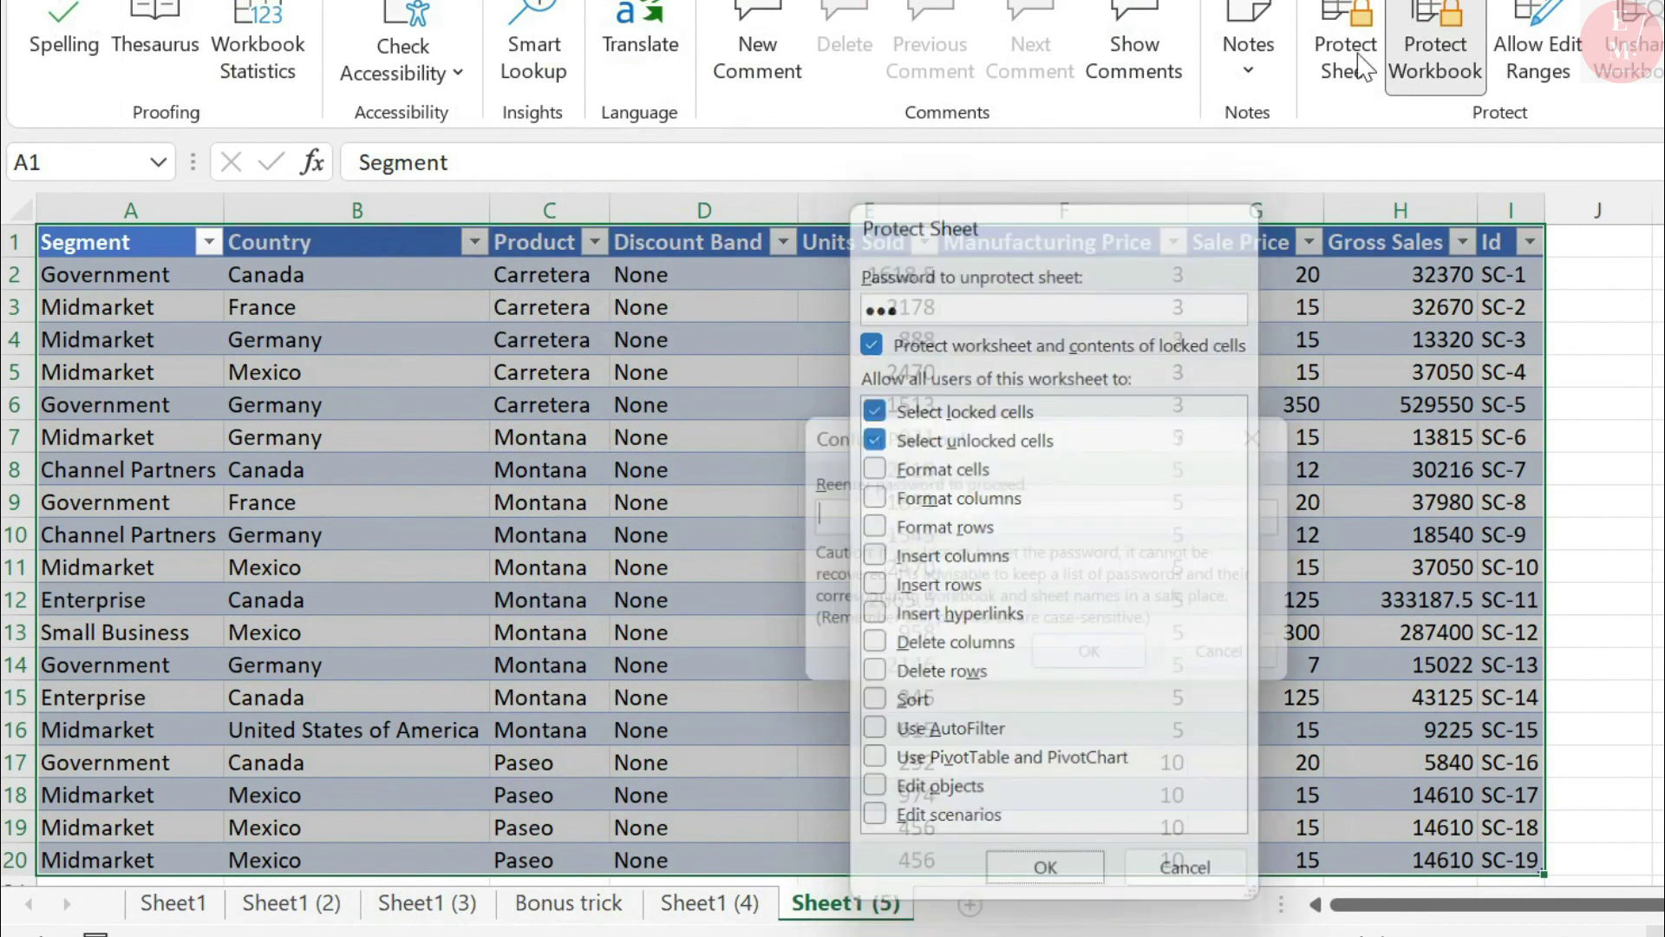
key(Return)
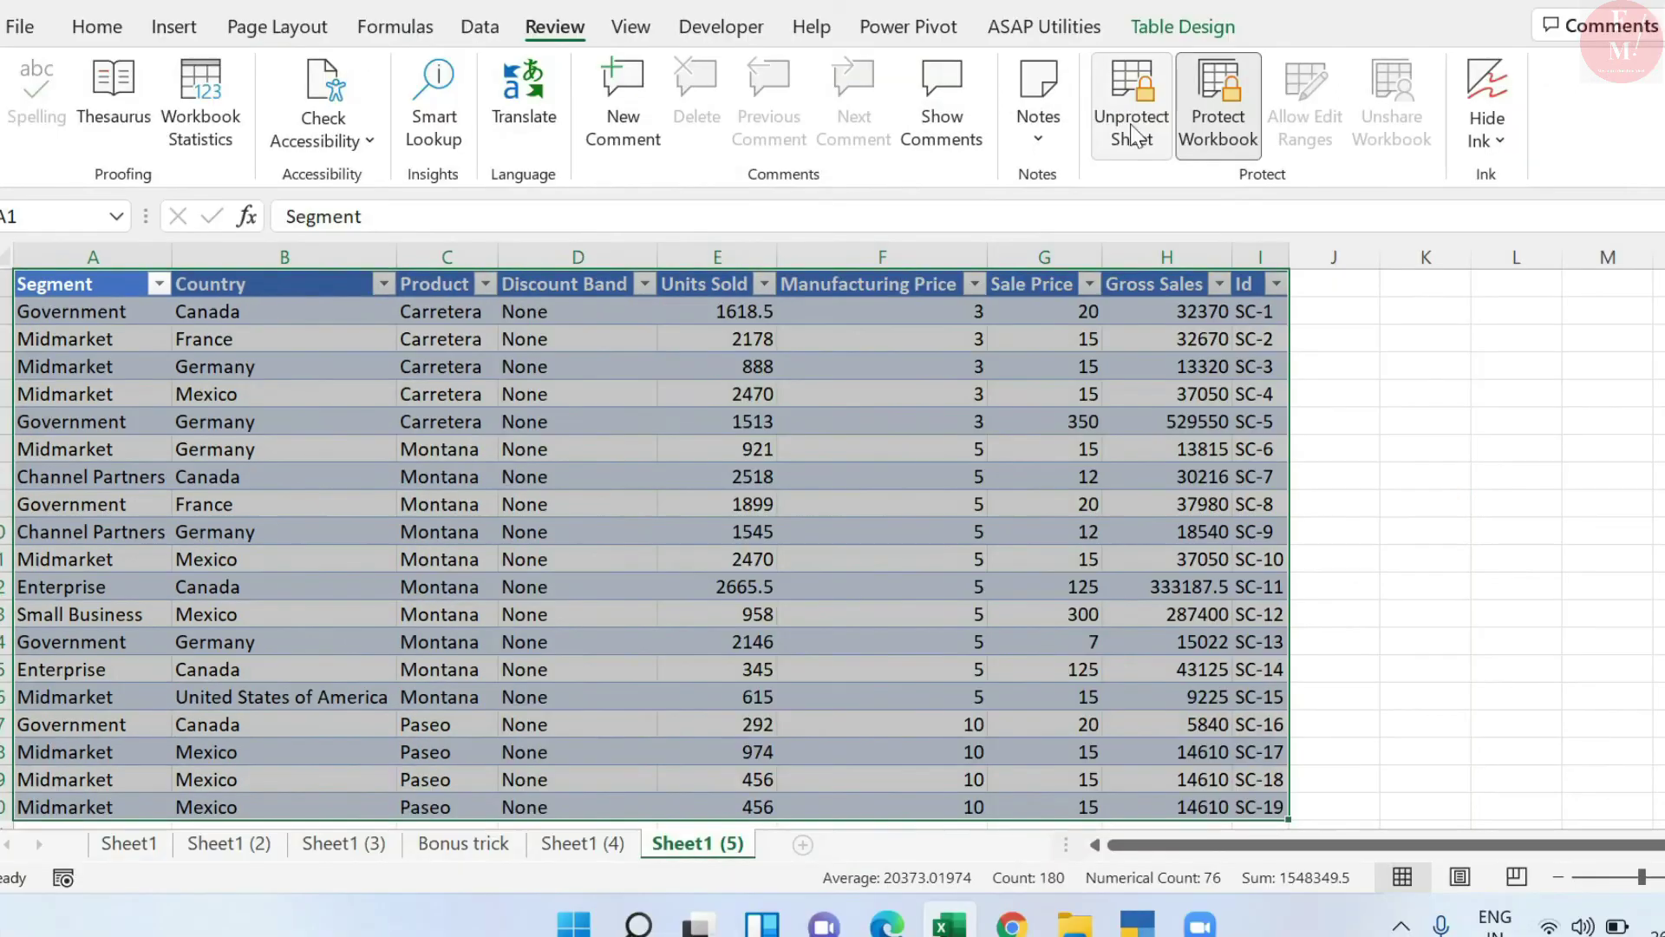
Enter 'mnbvc' in M7, then confirm the locked table cell C8 refuses editing
click(1628, 460)
text(mnbvc)
key(Return)
click(473, 481)
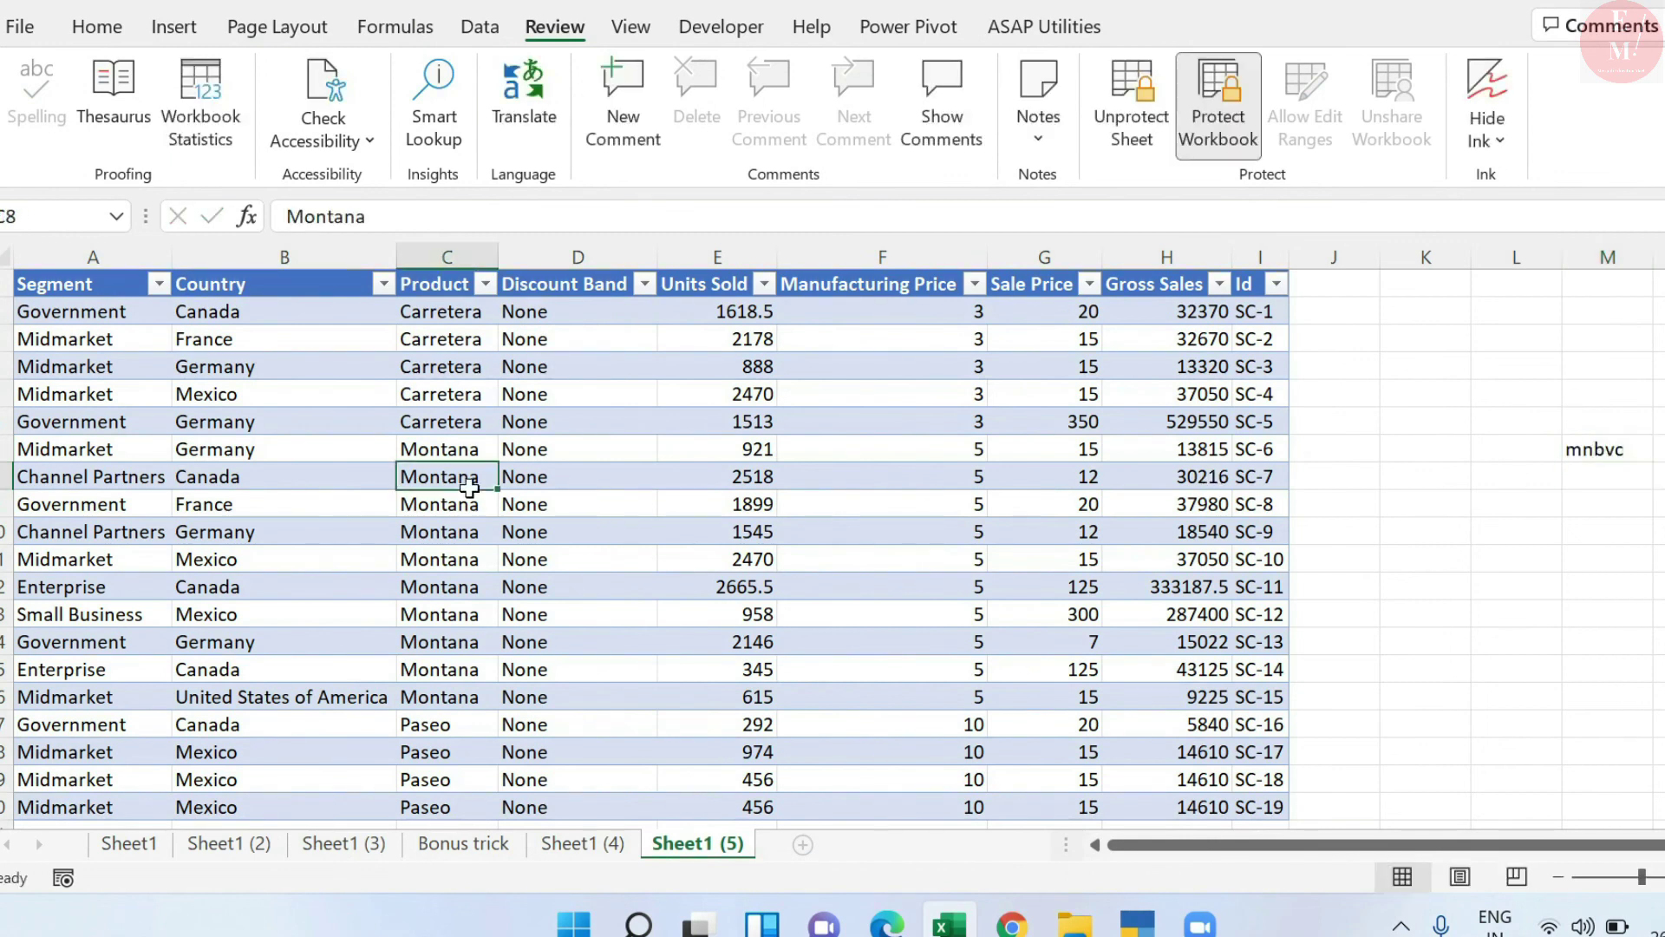
double_click(460, 482)
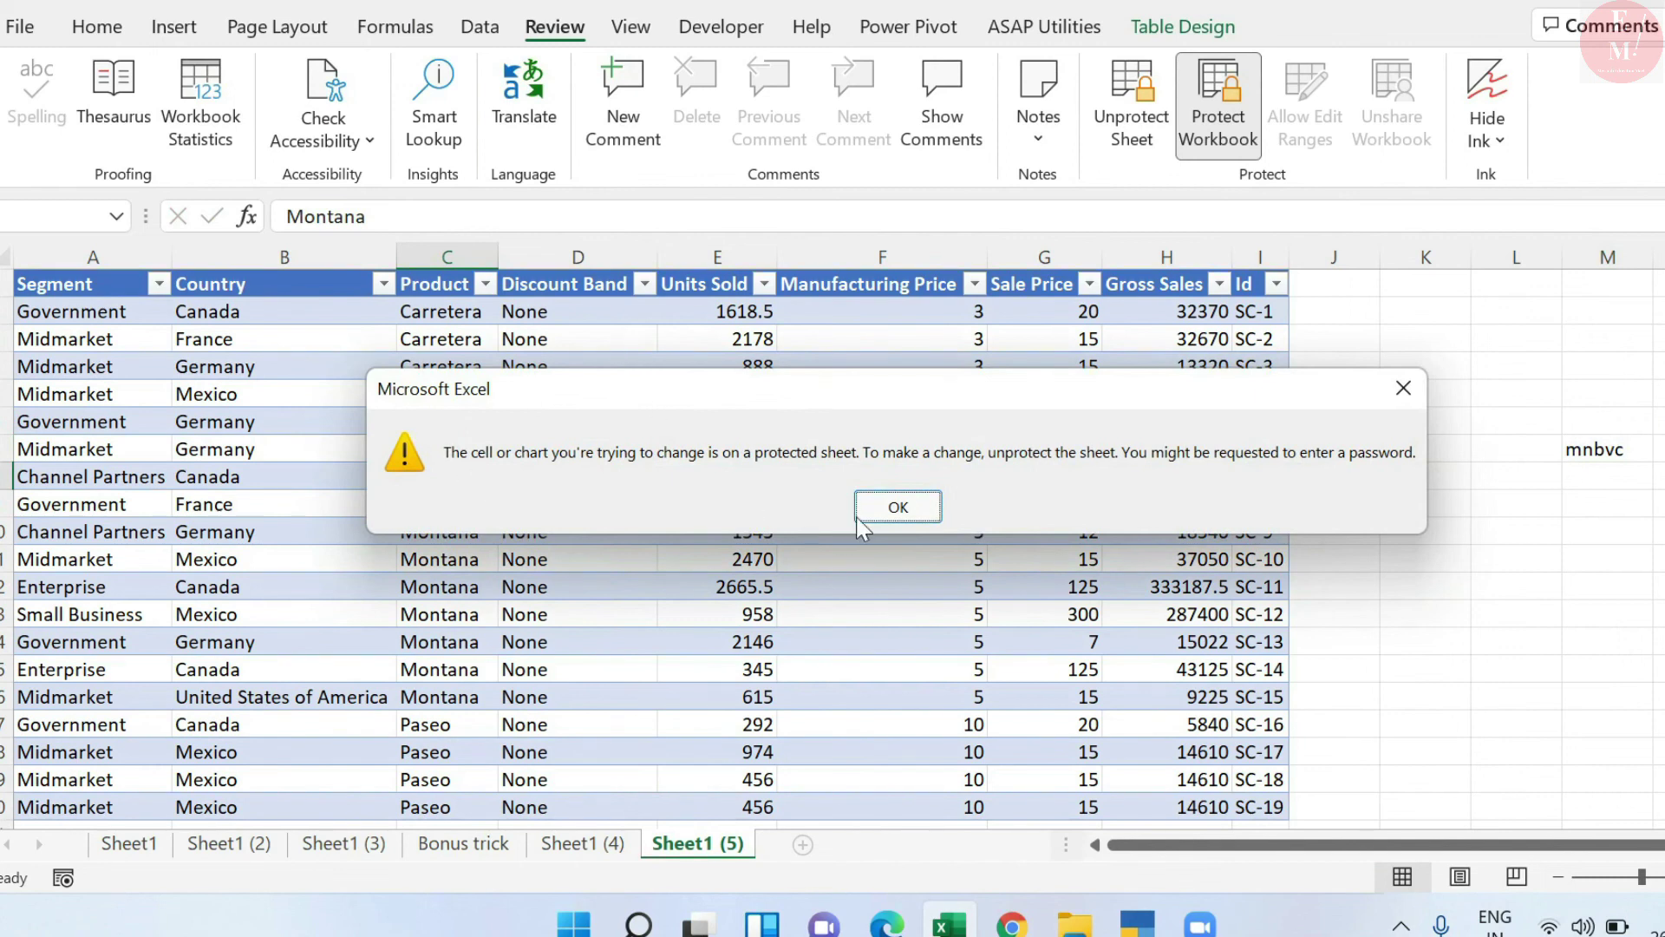
click(898, 506)
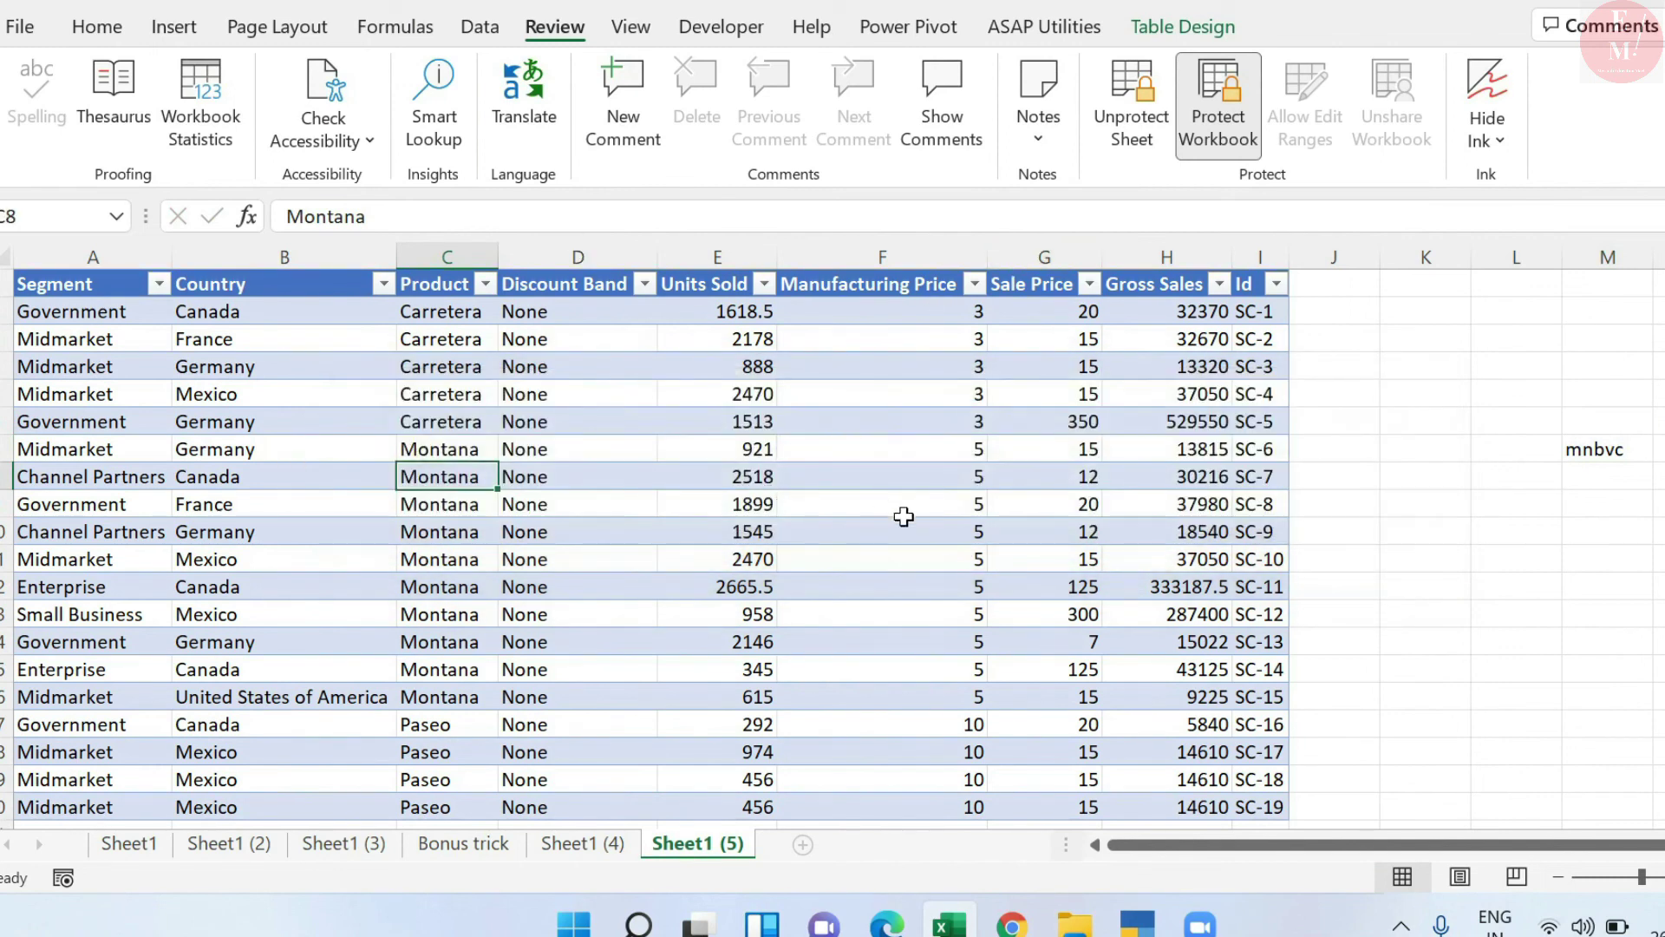
click(904, 516)
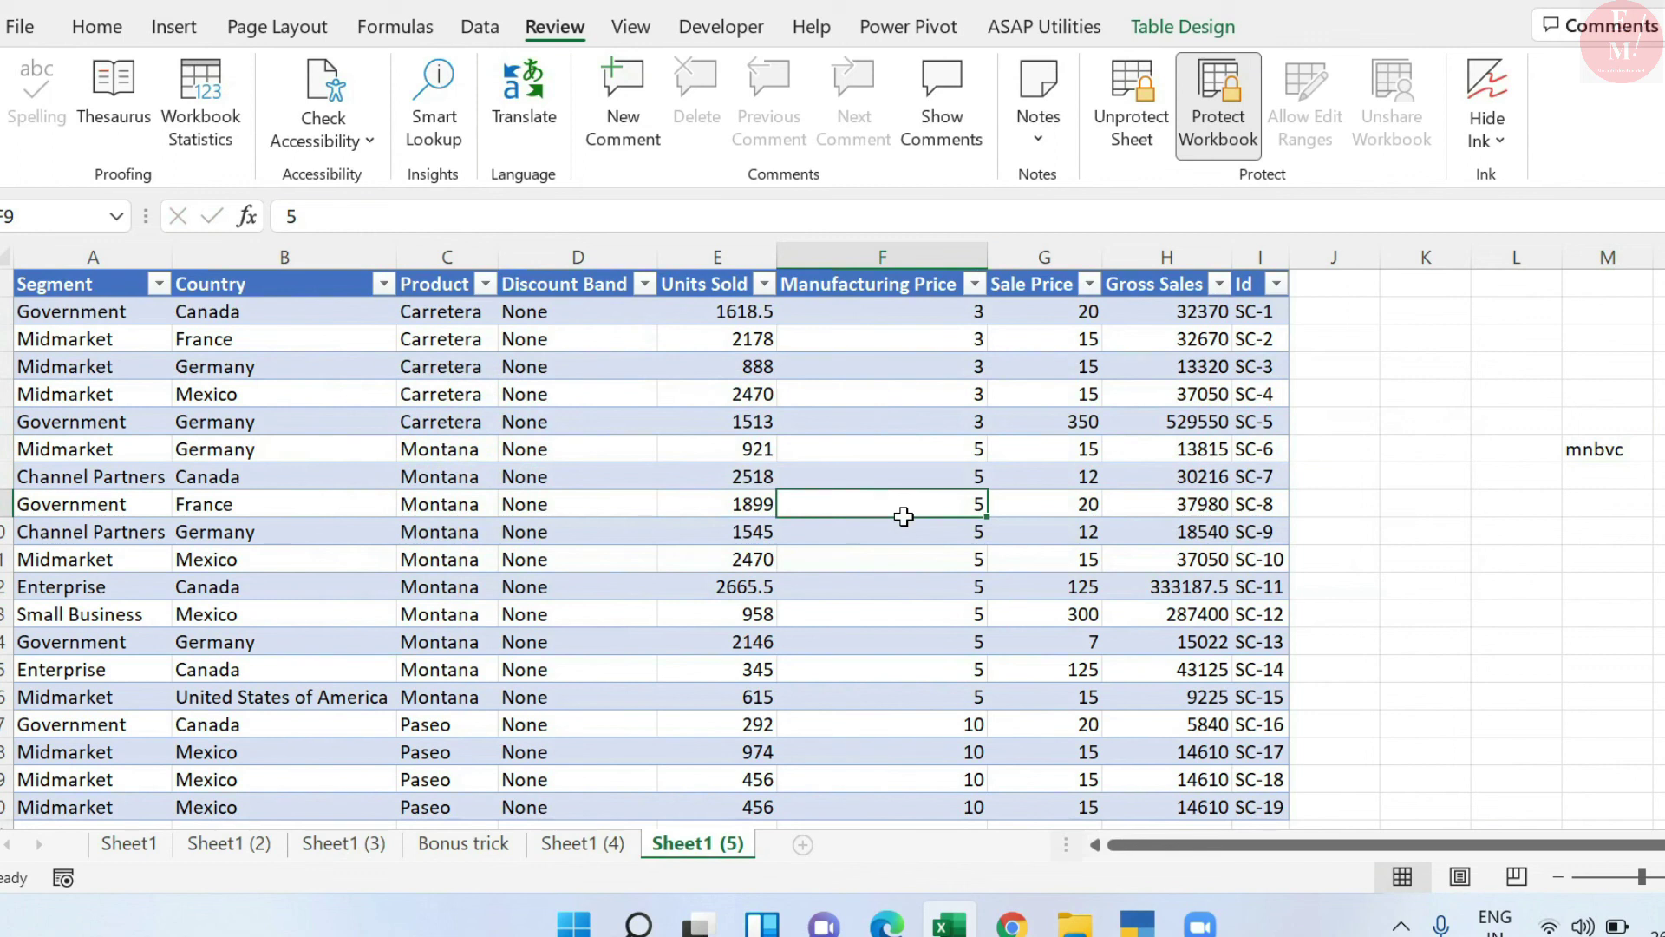